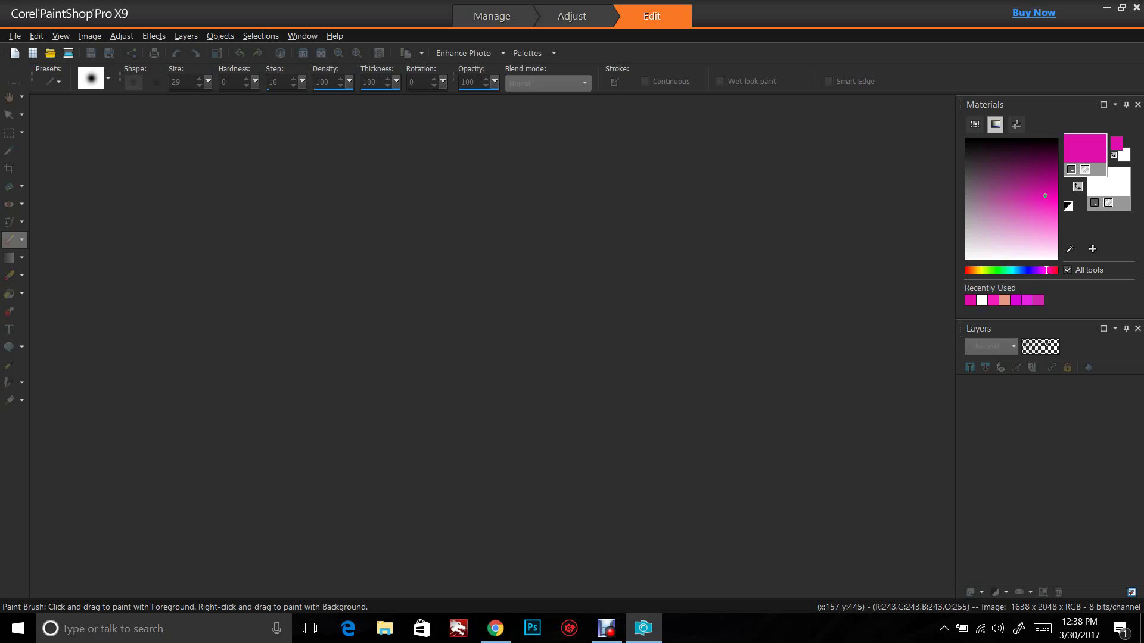
key("x")
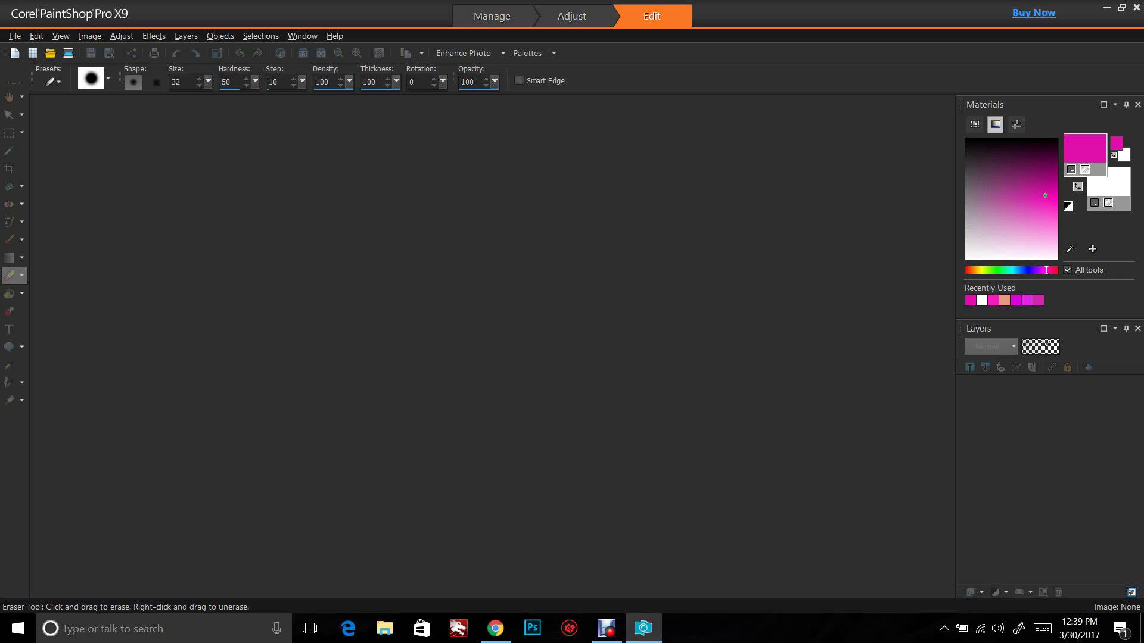
key("b")
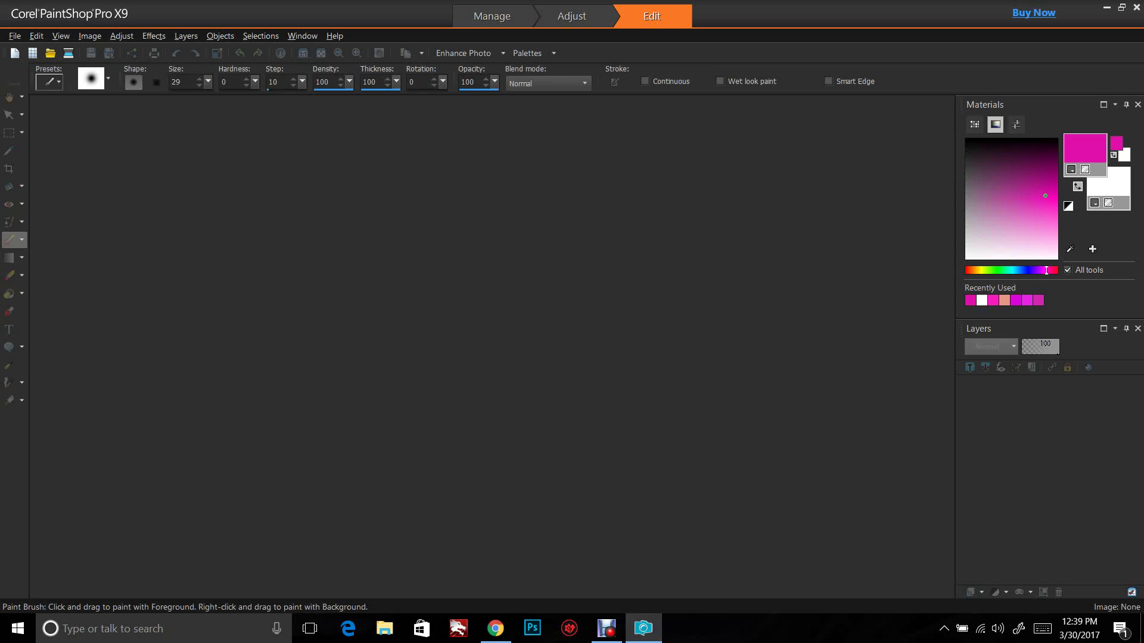
left_click(14, 36)
key("Down")
key("Down")
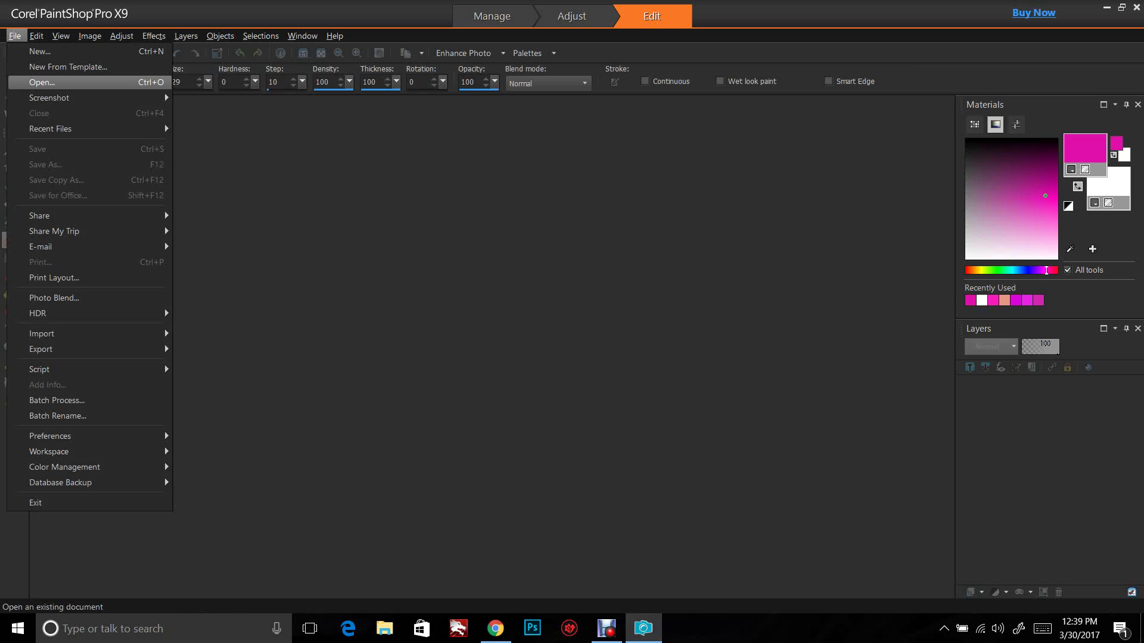
key("Return")
key("Right")
key("Right")
key("Return")
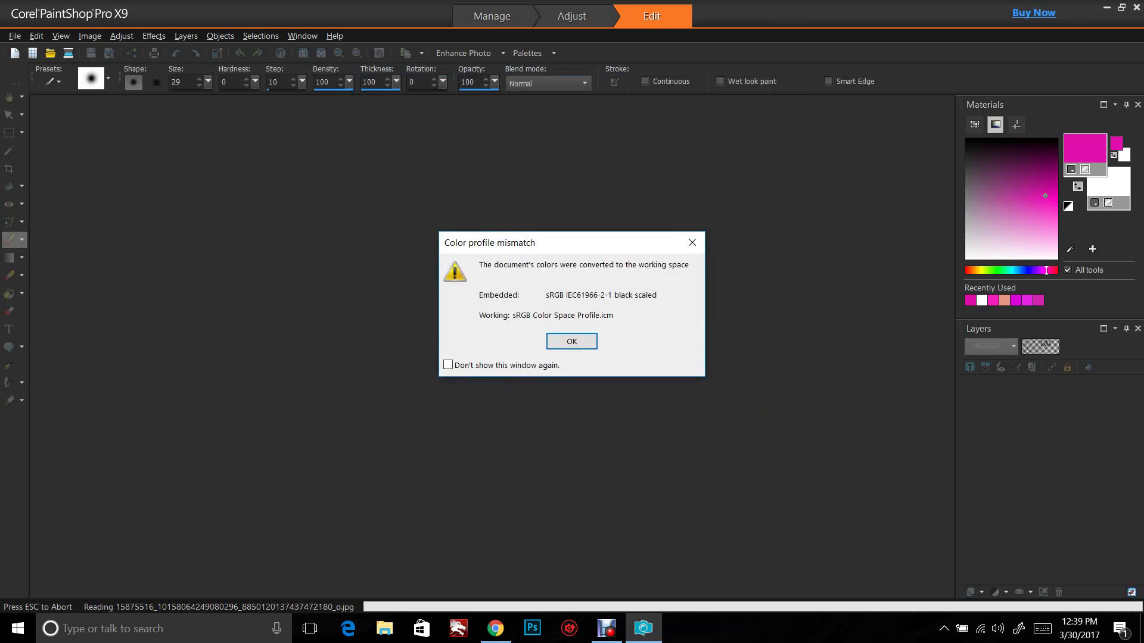
key("Return")
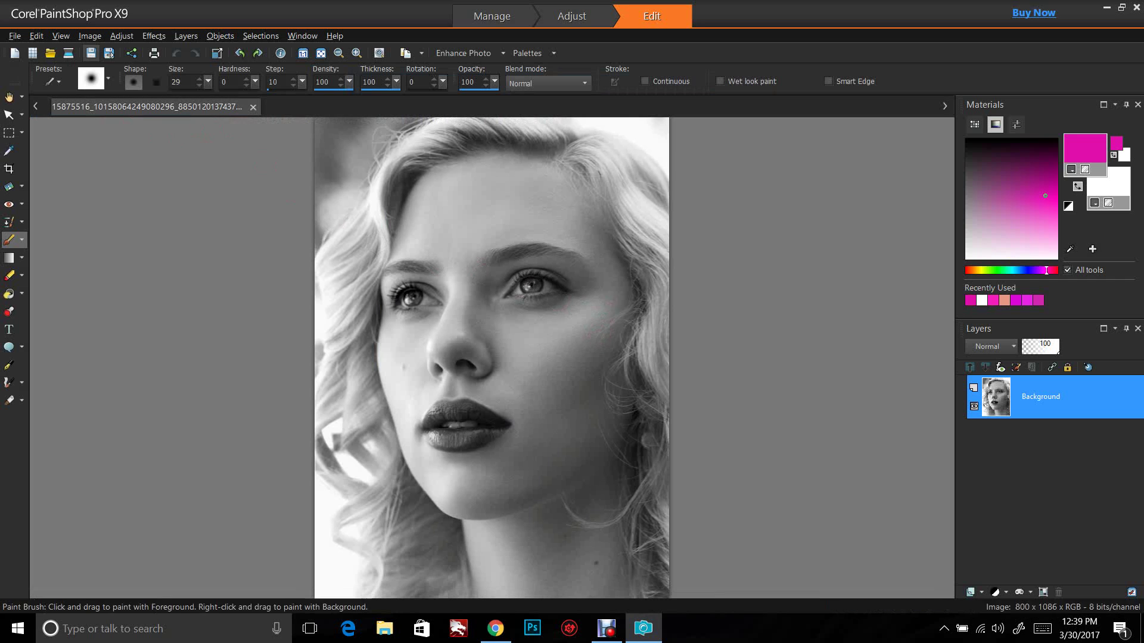
Apply Hue/Saturation/Lightness to the photo with Colorize on, hue 188, saturation 0 and lightness 0
left_click(122, 36)
mouse_move(179, 174)
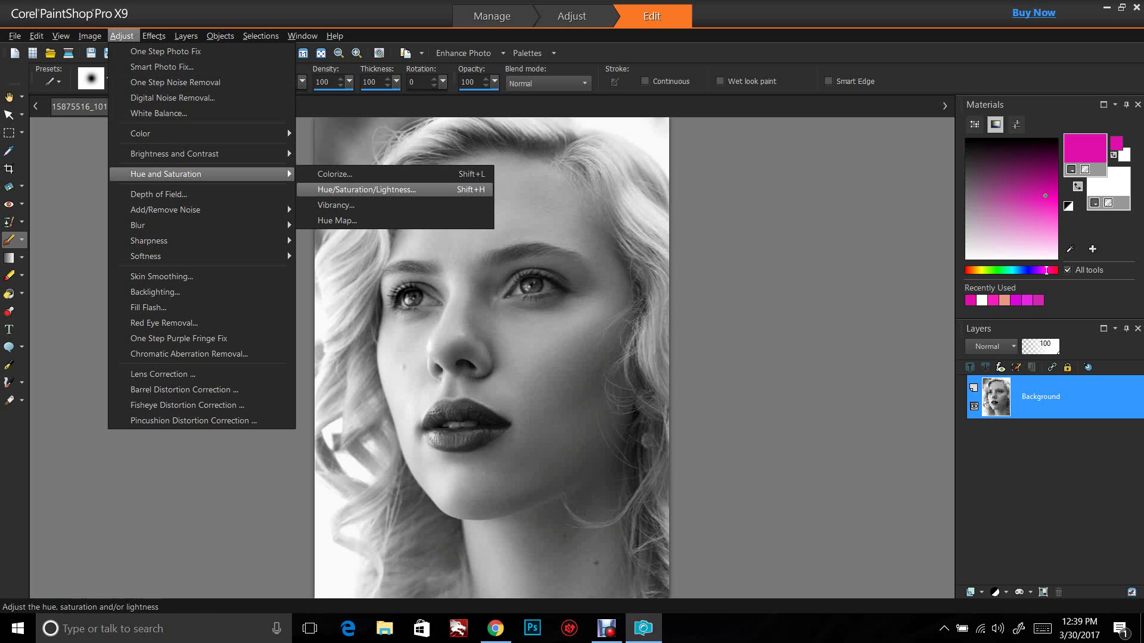
left_click(366, 189)
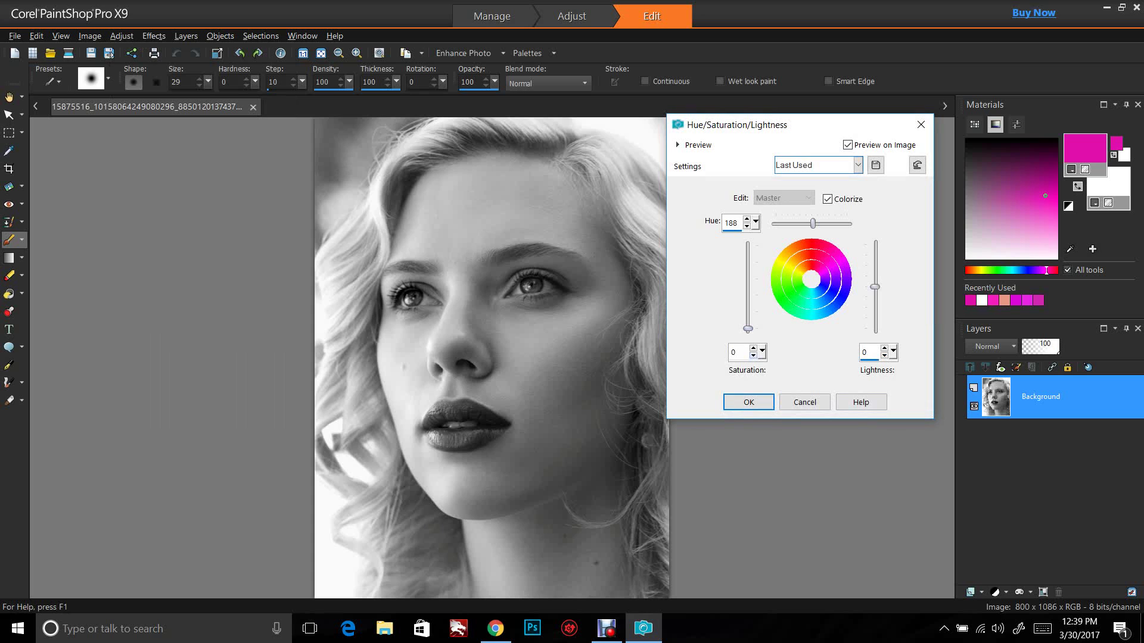
left_click(748, 402)
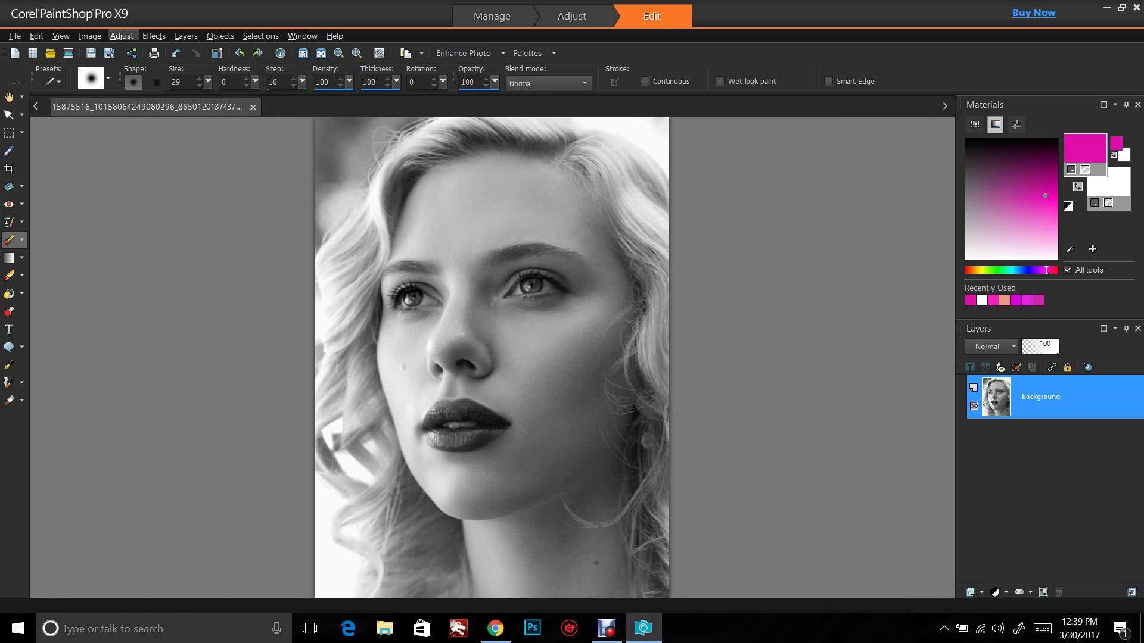
Adjust the photo's RGB Levels to a black point of 6, midtone 133 and white point 255
left_click(122, 35)
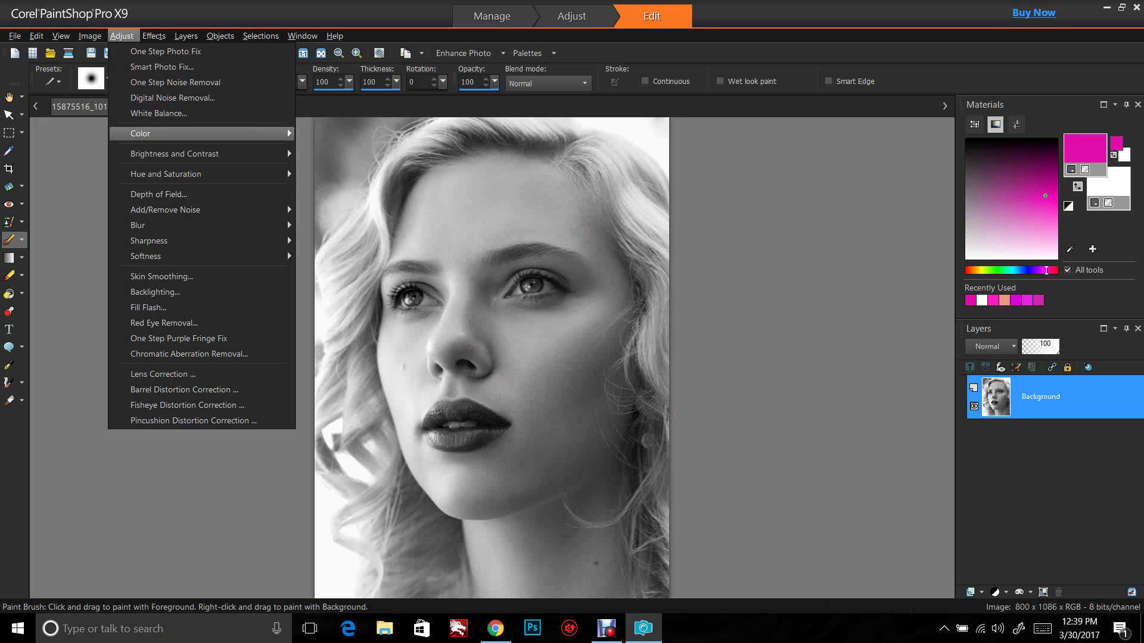
mouse_move(179, 174)
mouse_move(179, 154)
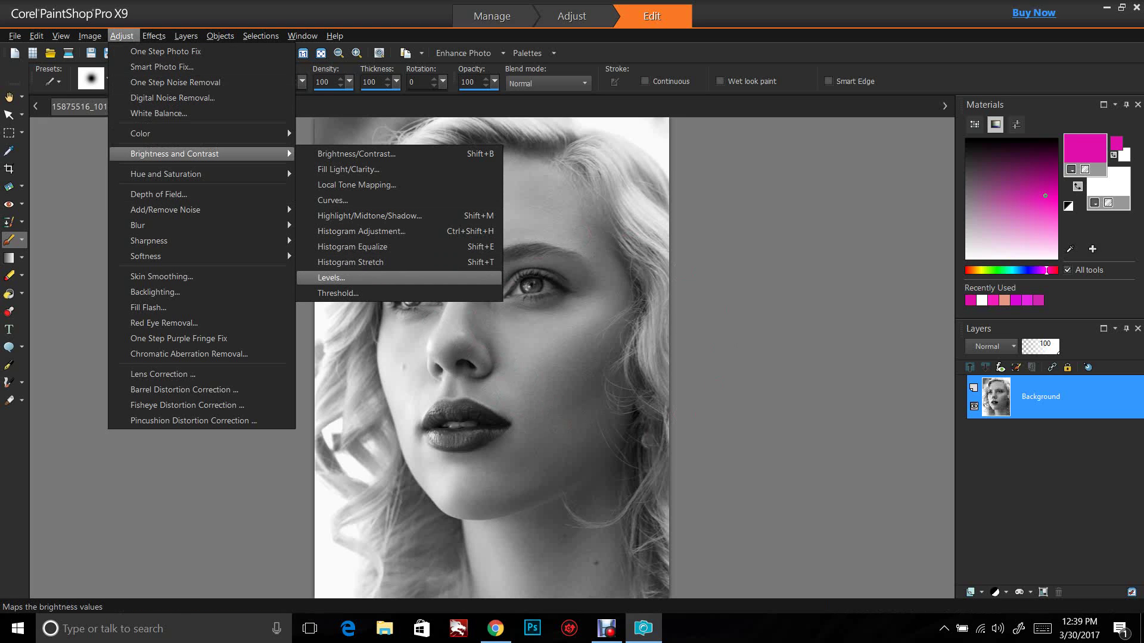
left_click(332, 277)
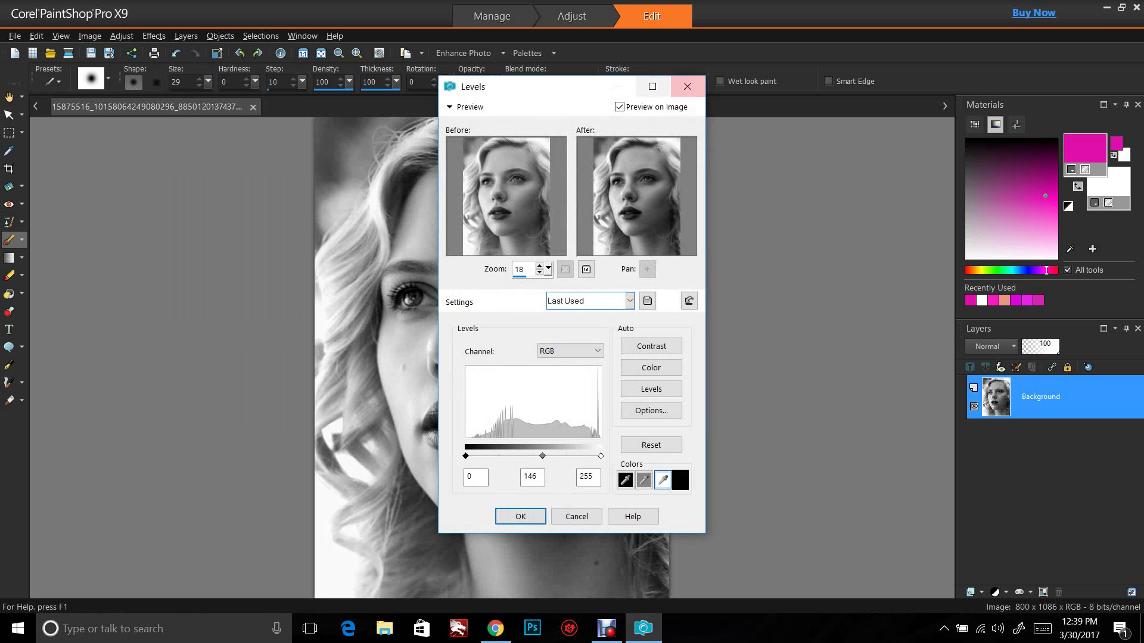
left_click_drag(536, 86, 739, 106)
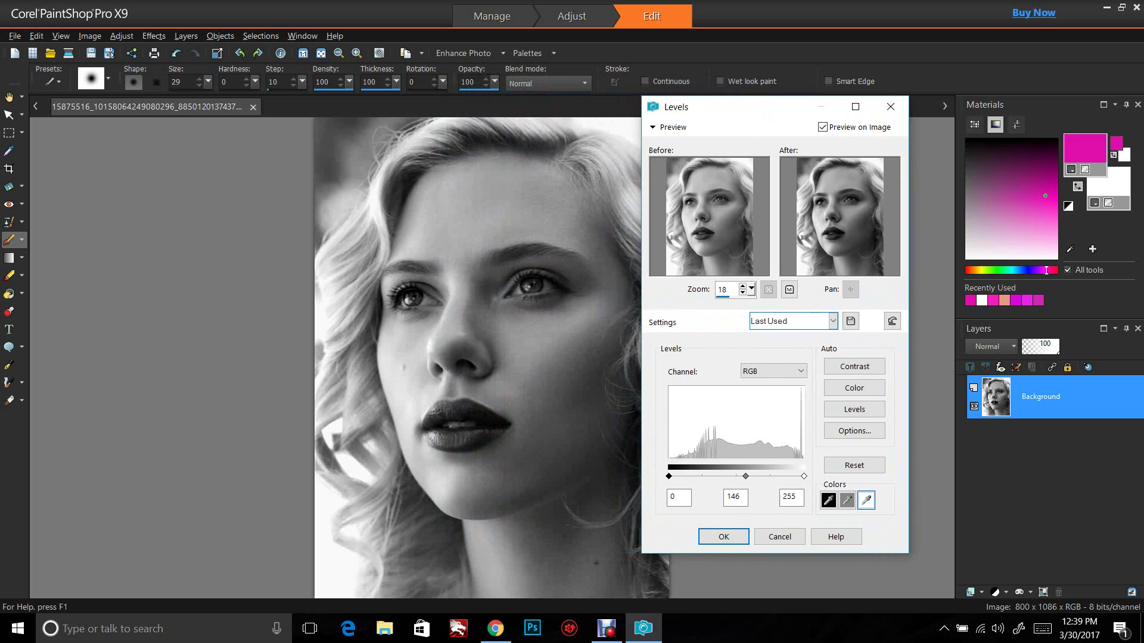
mouse_move(746, 476)
left_mouse_down()
mouse_move(694, 476)
mouse_move(748, 476)
left_mouse_up()
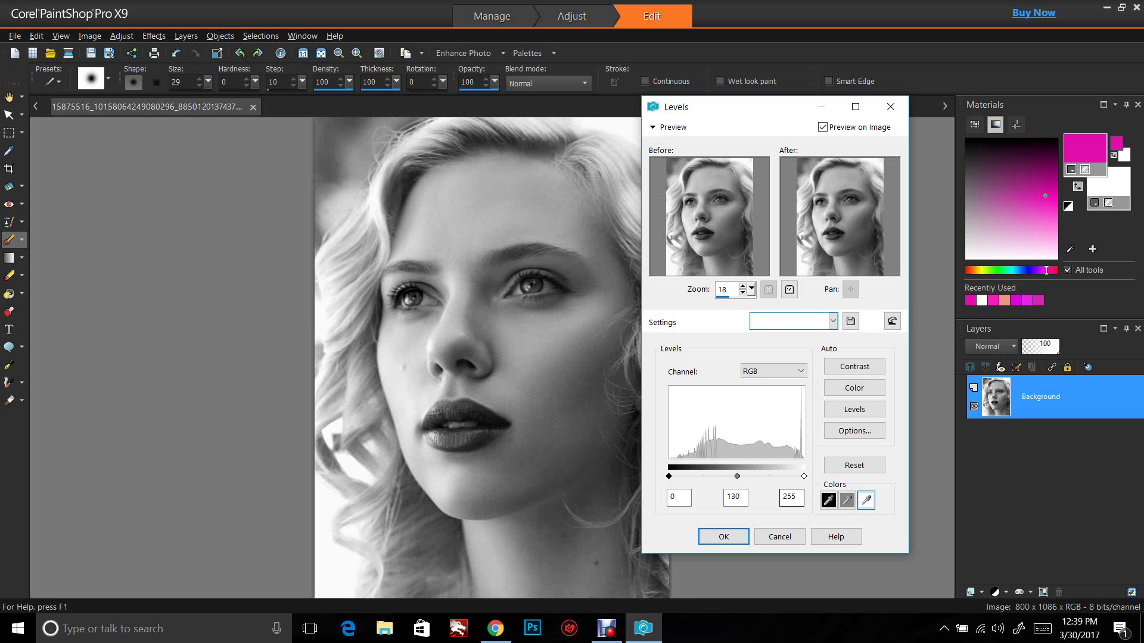
mouse_move(803, 476)
left_mouse_down()
mouse_move(787, 476)
mouse_move(804, 476)
left_mouse_up()
left_click_drag(675, 476, 695, 475)
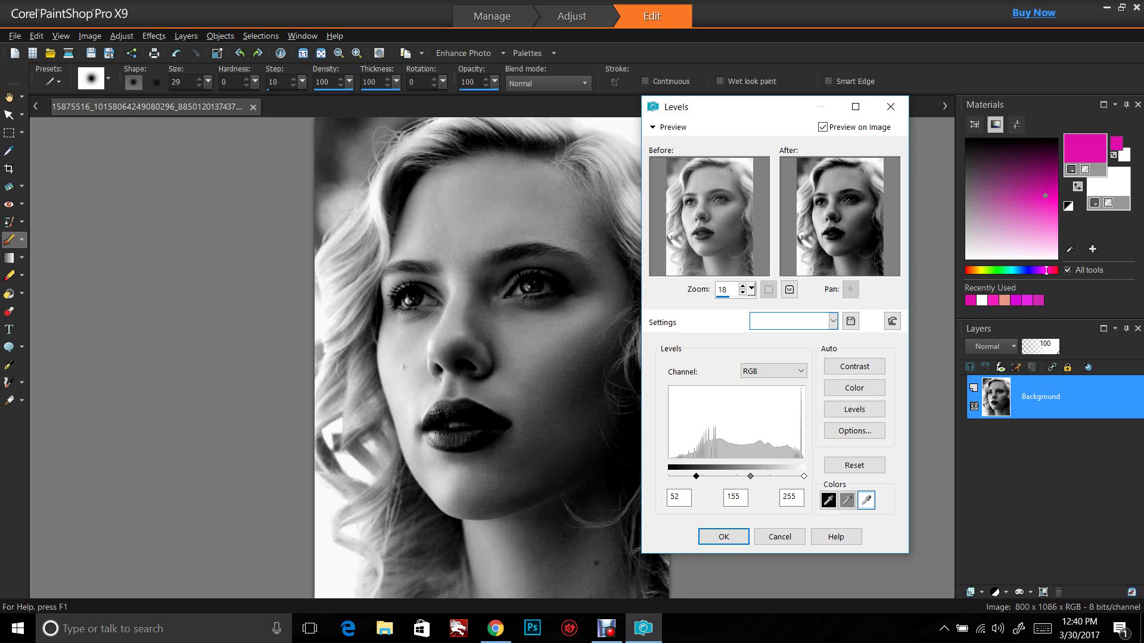
left_click_drag(690, 476, 669, 476)
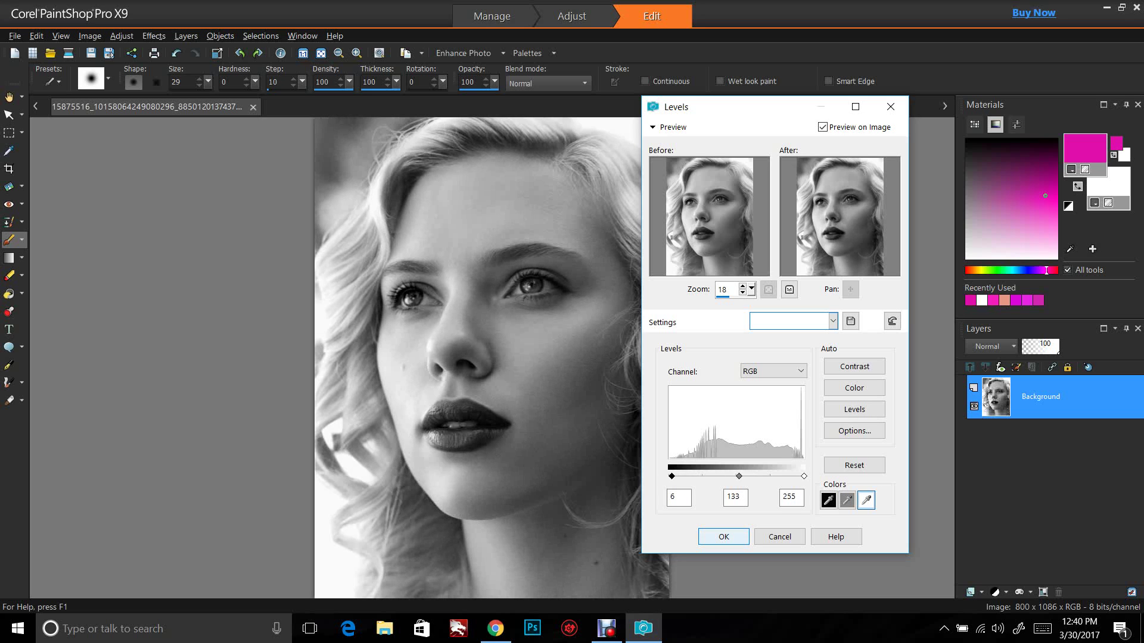
left_click(724, 537)
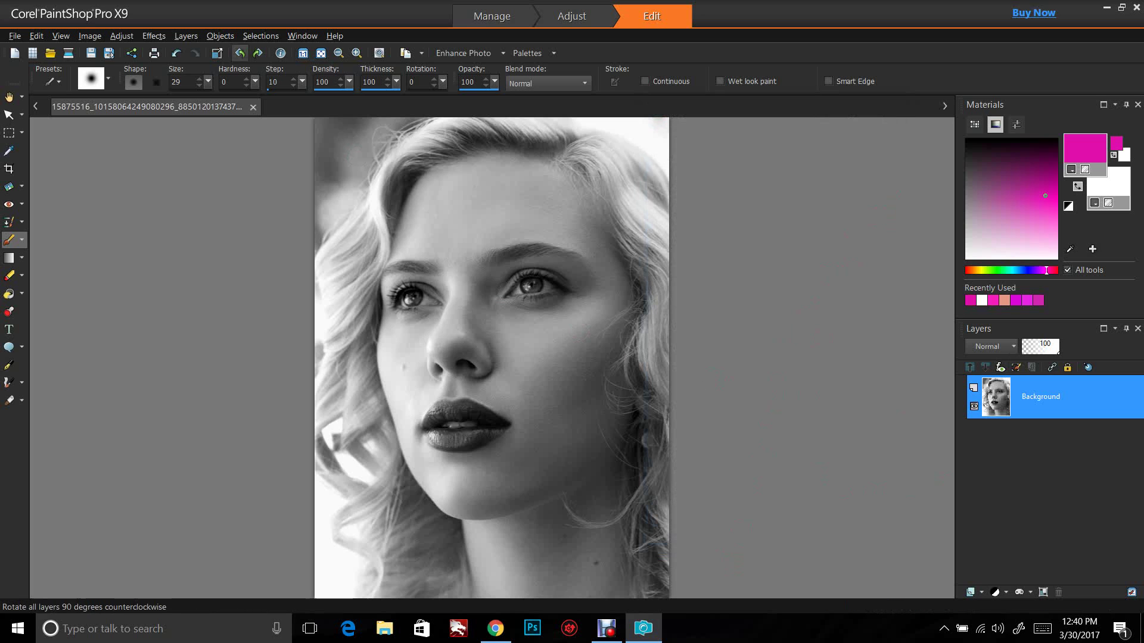
Save the photo to the Desktop as a PSPIMAGE file under its existing name
left_click(15, 36)
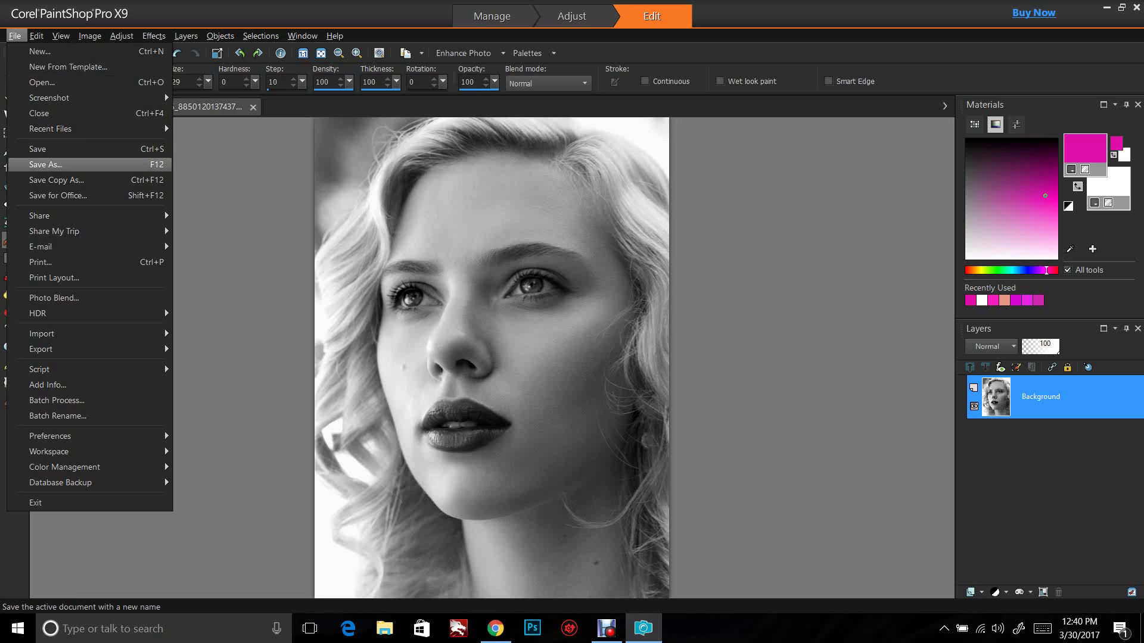
left_click(37, 166)
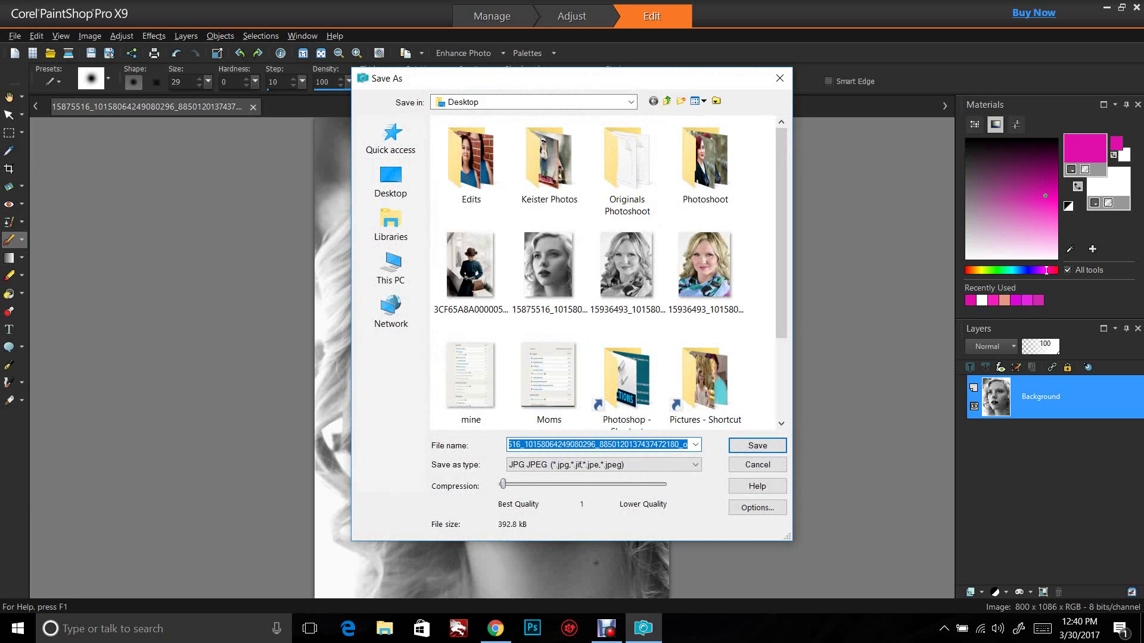
left_click(655, 465)
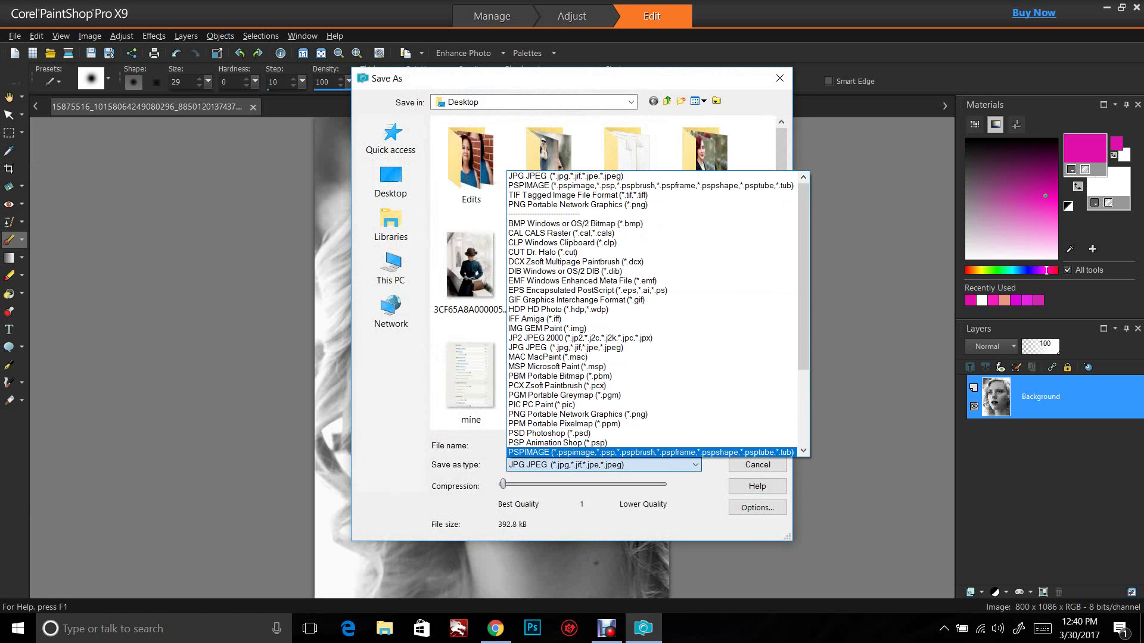
left_click(596, 452)
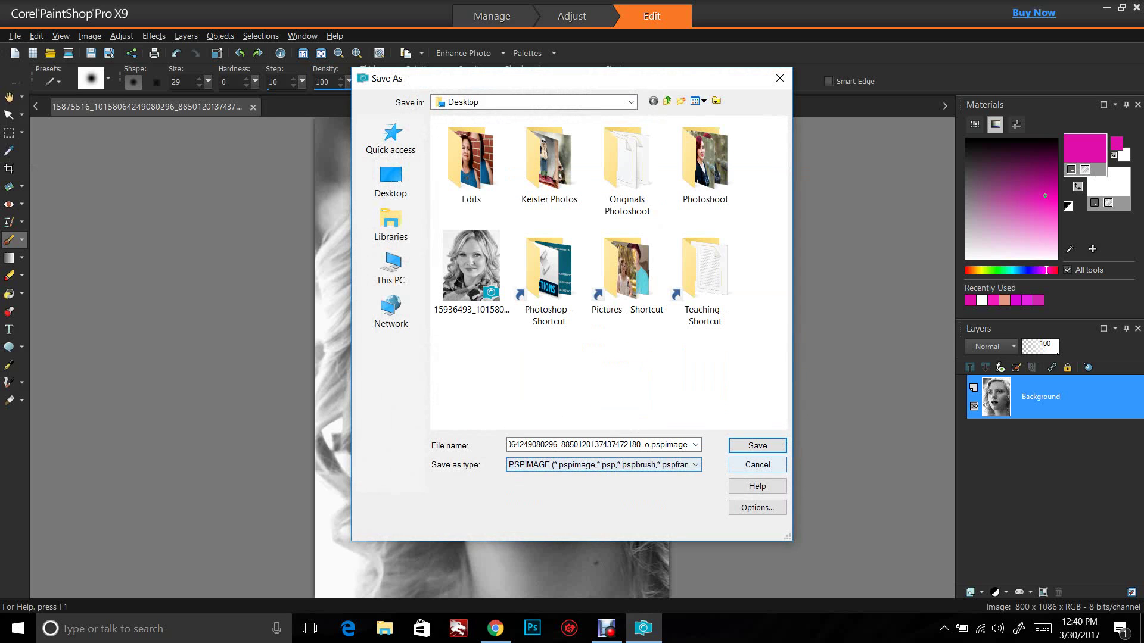
key("Return")
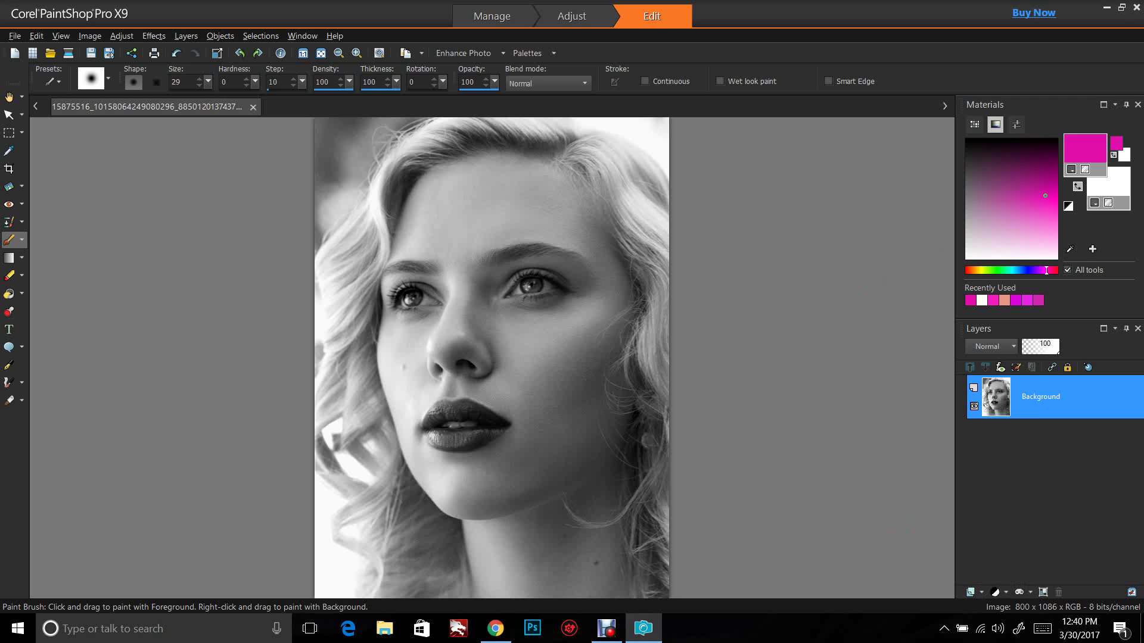
Add a new raster layer named Raster 1 with the Color (Legacy) blend mode above the Background
left_click(981, 592)
left_click(1019, 500)
left_click(552, 262)
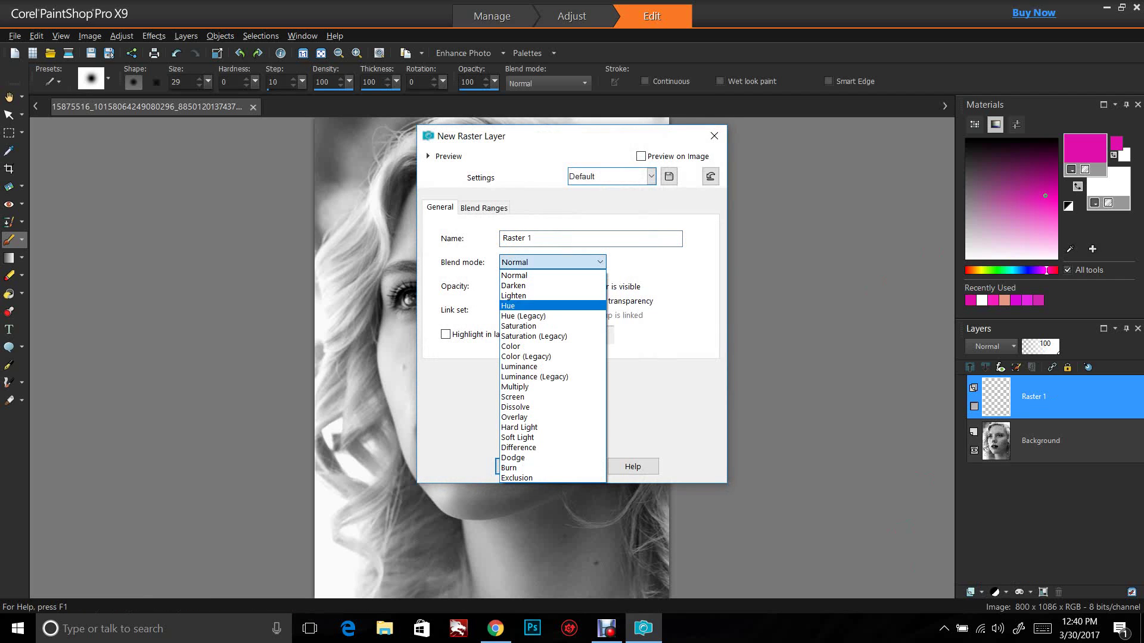
left_click(525, 357)
left_click(520, 466)
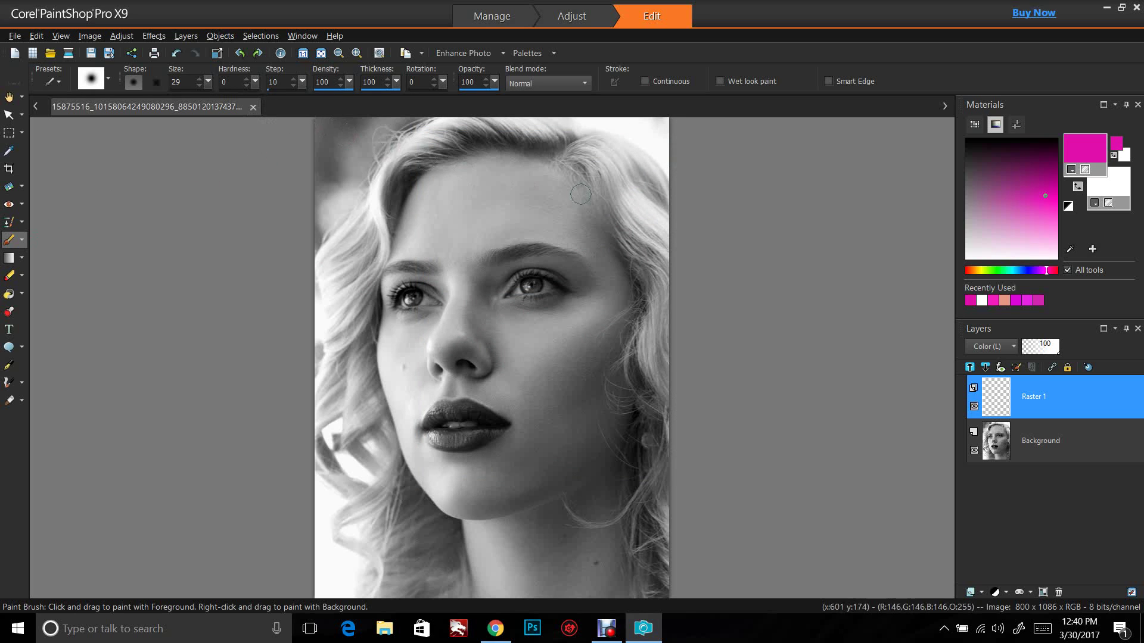
Set the foreground paint color to a fully saturated magenta
left_click(1056, 196)
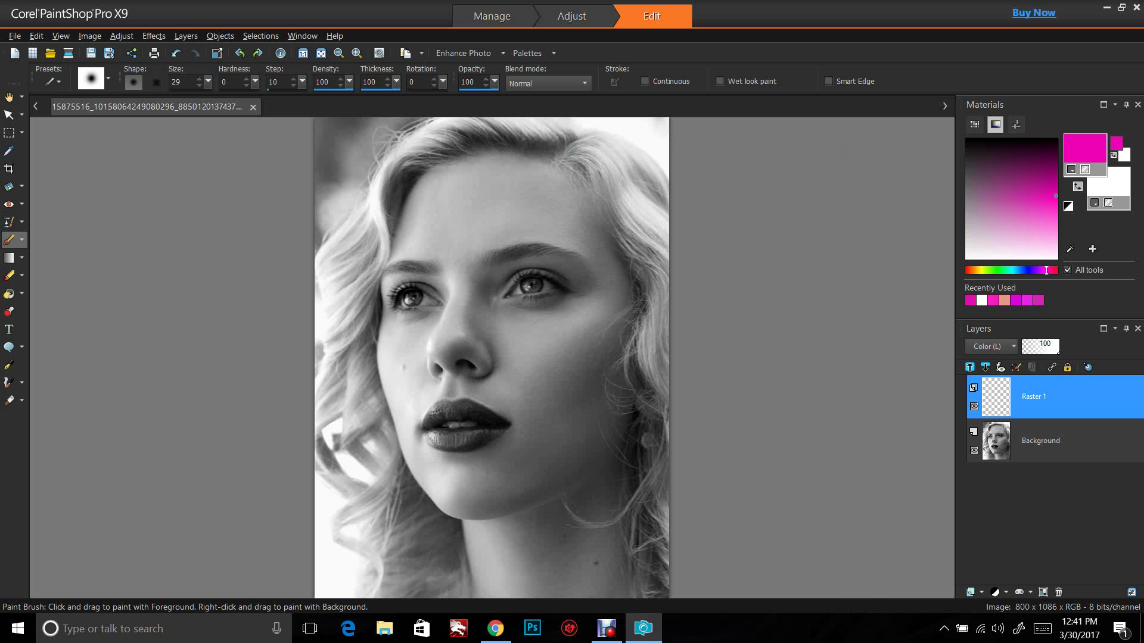
left_click_drag(569, 155, 602, 206)
key("plus")
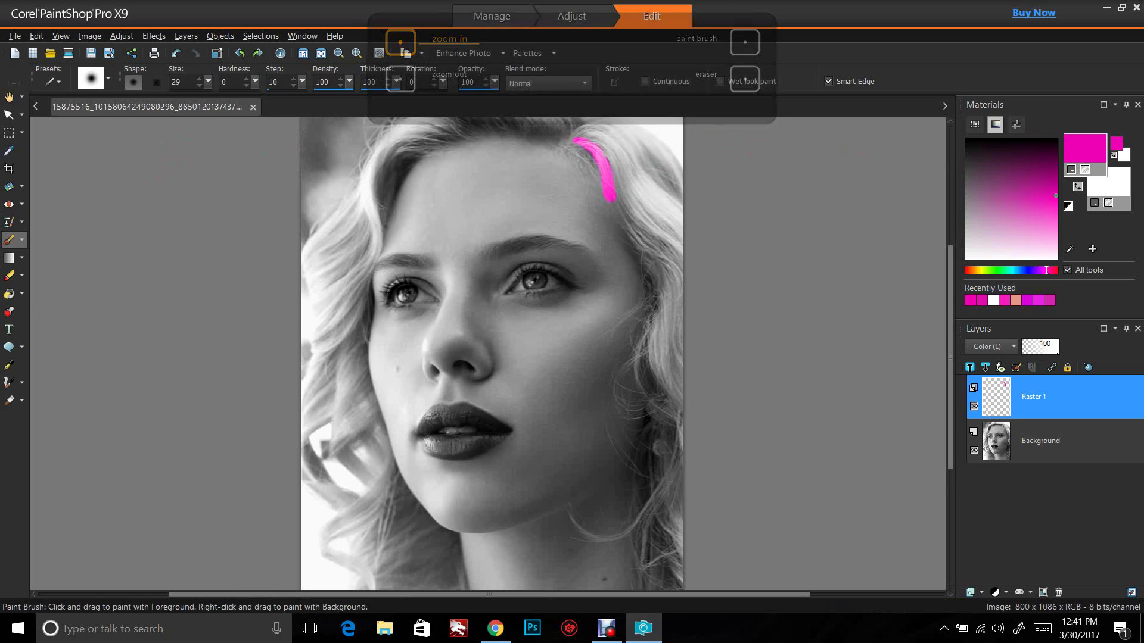
left_click(37, 35)
left_click(81, 52)
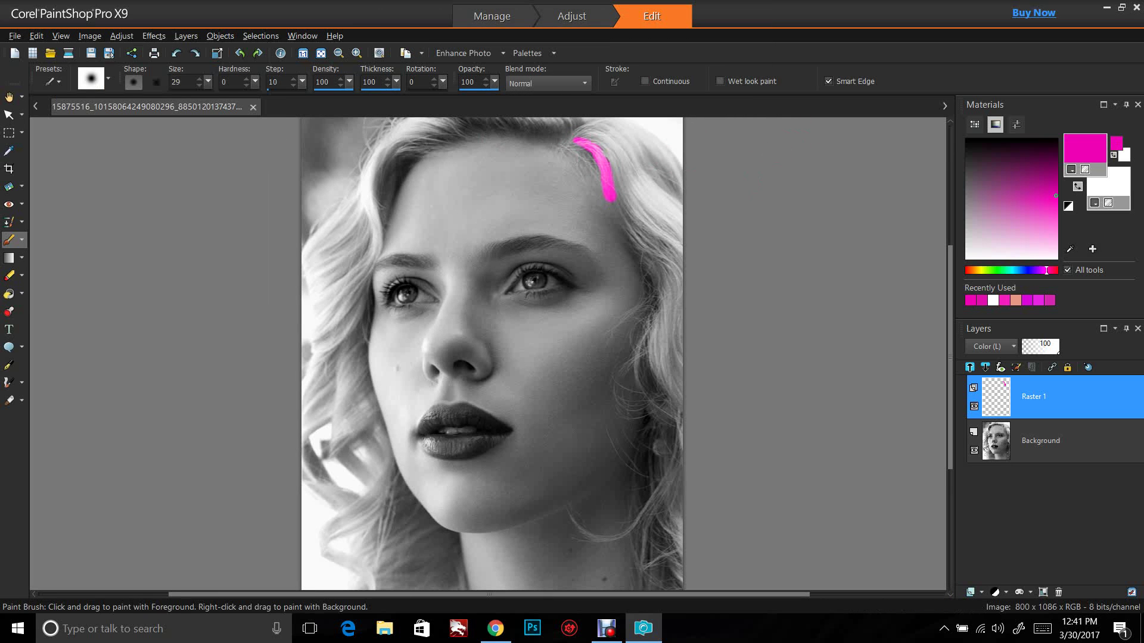
left_click(36, 36)
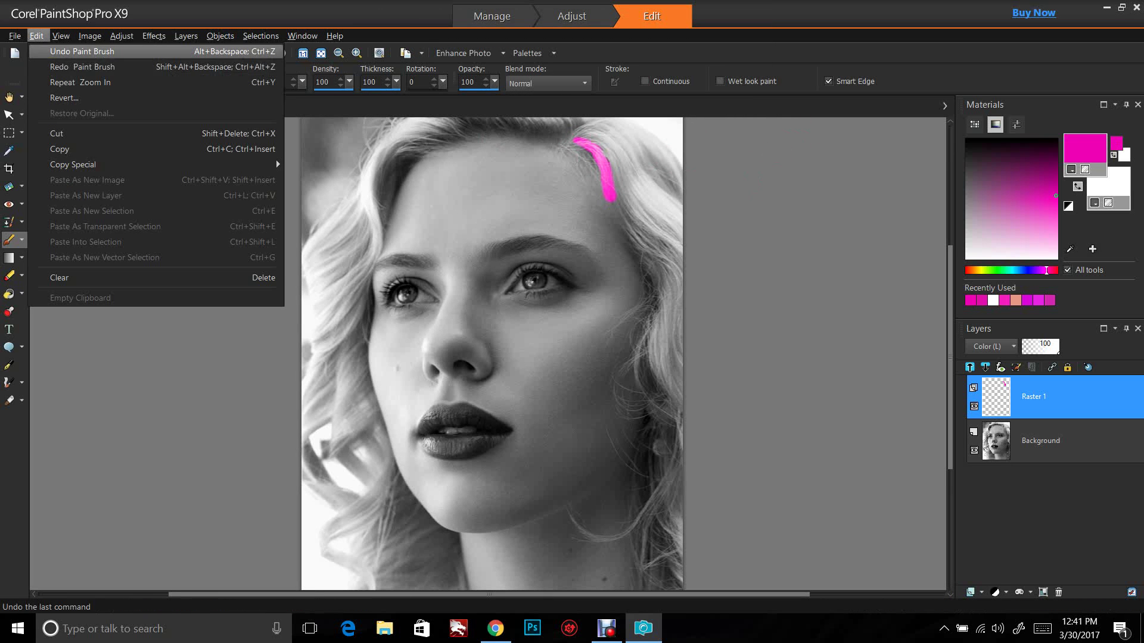
left_click(51, 52)
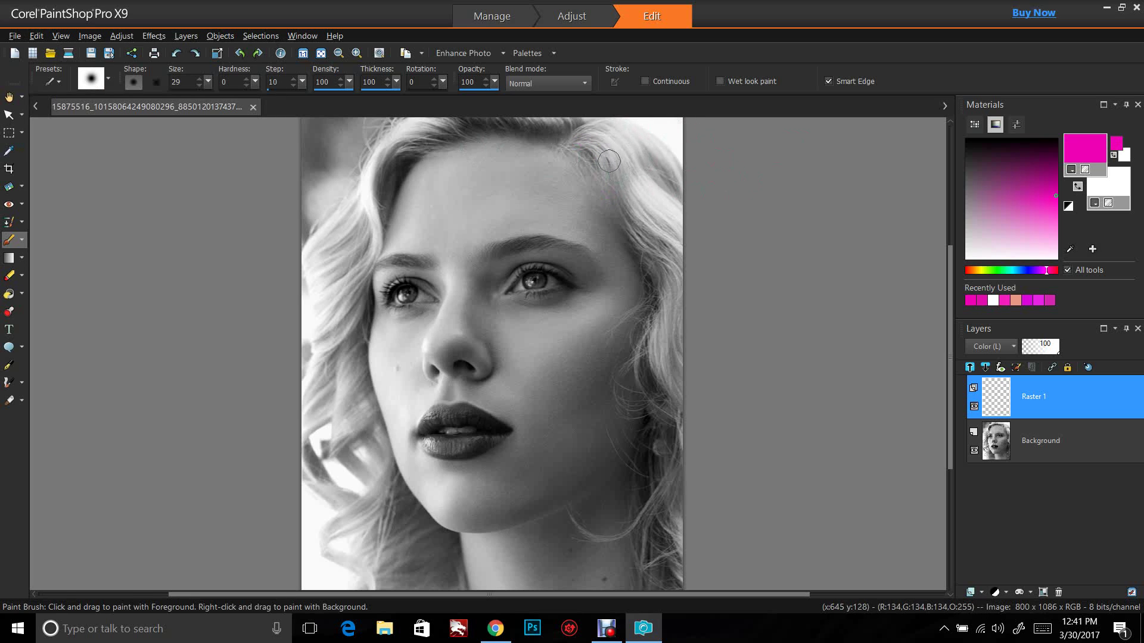
Paint magenta over the hair on the right side of the face on Raster 1 with the size 29 brush
mouse_move(602, 142)
left_mouse_down()
mouse_move(578, 142)
mouse_move(611, 125)
mouse_move(653, 145)
left_mouse_up()
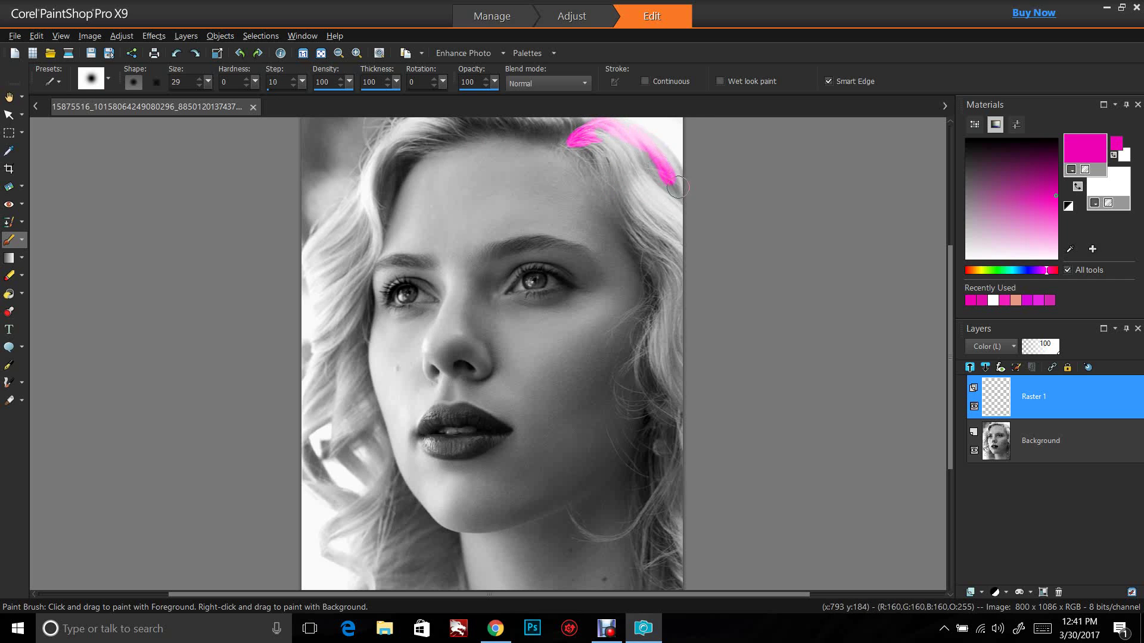
mouse_move(678, 184)
left_mouse_down()
mouse_move(667, 152)
mouse_move(679, 181)
mouse_move(638, 138)
mouse_move(639, 182)
left_mouse_up()
mouse_move(665, 241)
left_mouse_down()
mouse_move(666, 211)
mouse_move(686, 235)
mouse_move(680, 218)
mouse_move(663, 209)
mouse_move(659, 230)
mouse_move(640, 187)
mouse_move(631, 190)
mouse_move(647, 246)
mouse_move(627, 227)
left_mouse_up()
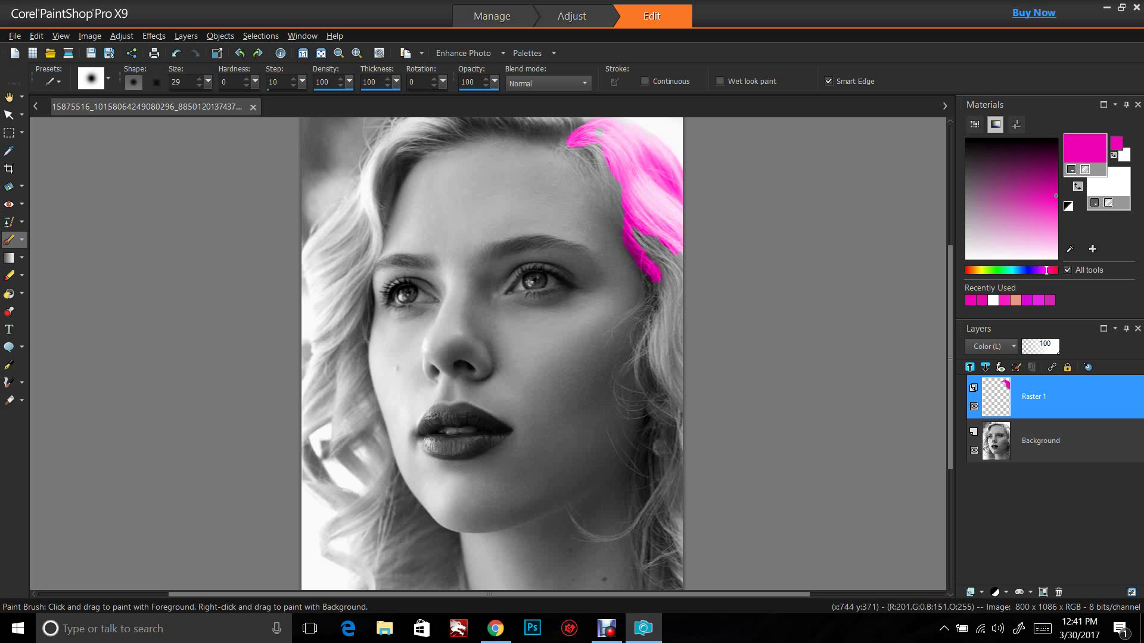
mouse_move(656, 280)
left_mouse_down()
mouse_move(637, 236)
mouse_move(670, 267)
mouse_move(659, 243)
left_mouse_up()
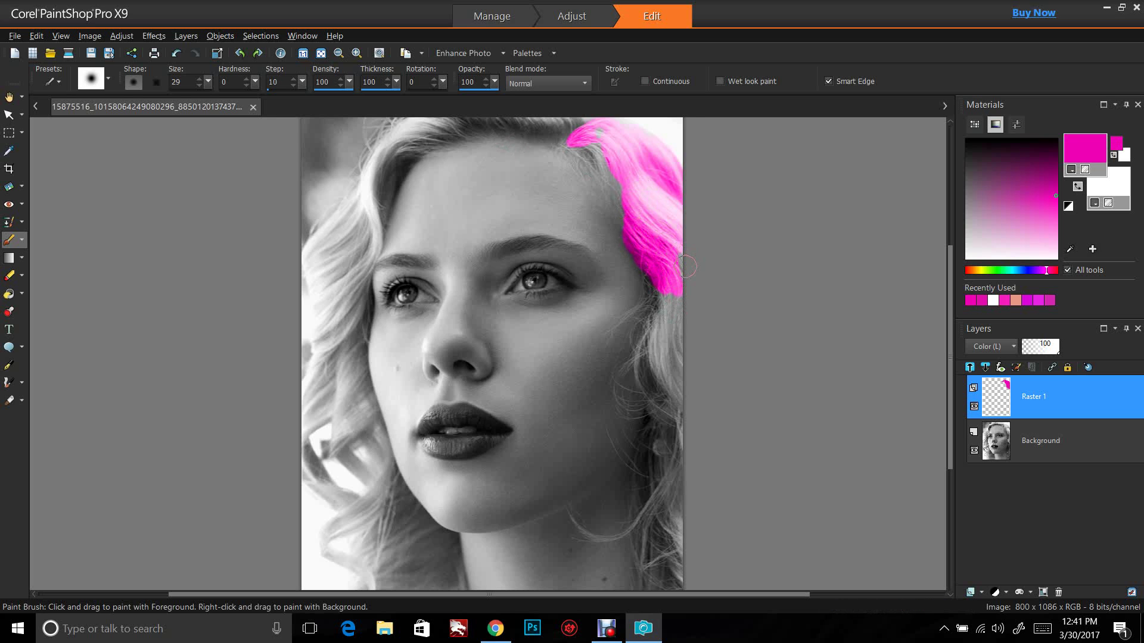
mouse_move(686, 267)
left_mouse_down()
mouse_move(669, 317)
mouse_move(683, 308)
left_mouse_up()
mouse_move(679, 375)
left_mouse_down()
mouse_move(660, 339)
mouse_move(668, 297)
mouse_move(652, 345)
mouse_move(677, 450)
mouse_move(657, 491)
mouse_move(678, 532)
mouse_move(654, 464)
mouse_move(675, 490)
left_mouse_up()
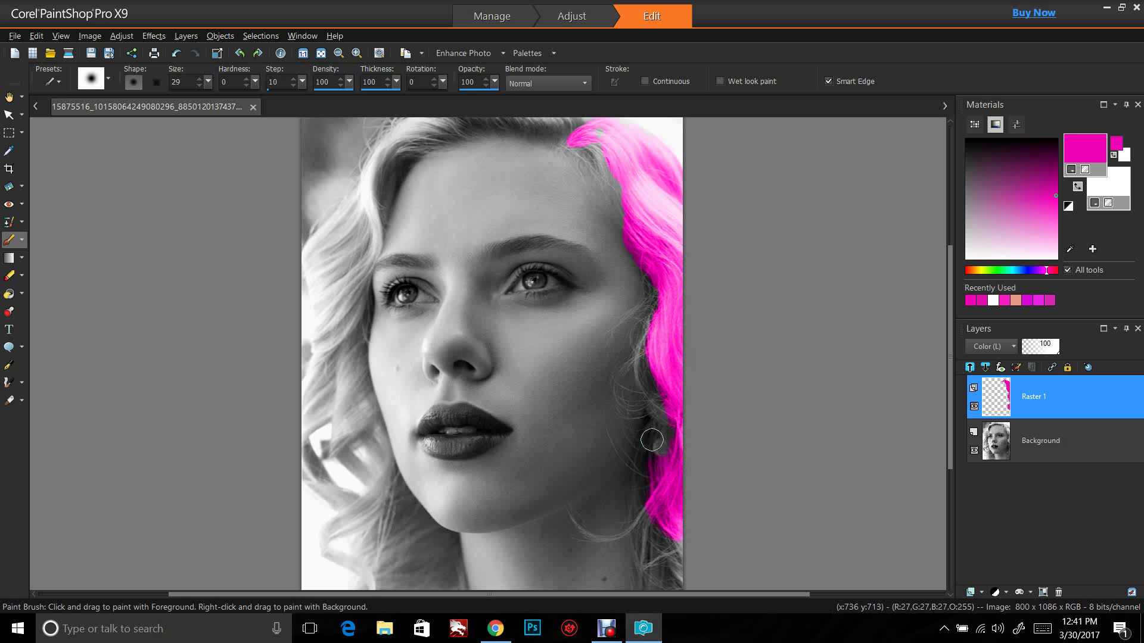
mouse_move(654, 435)
left_mouse_down()
mouse_move(651, 488)
mouse_move(664, 442)
mouse_move(675, 569)
left_mouse_up()
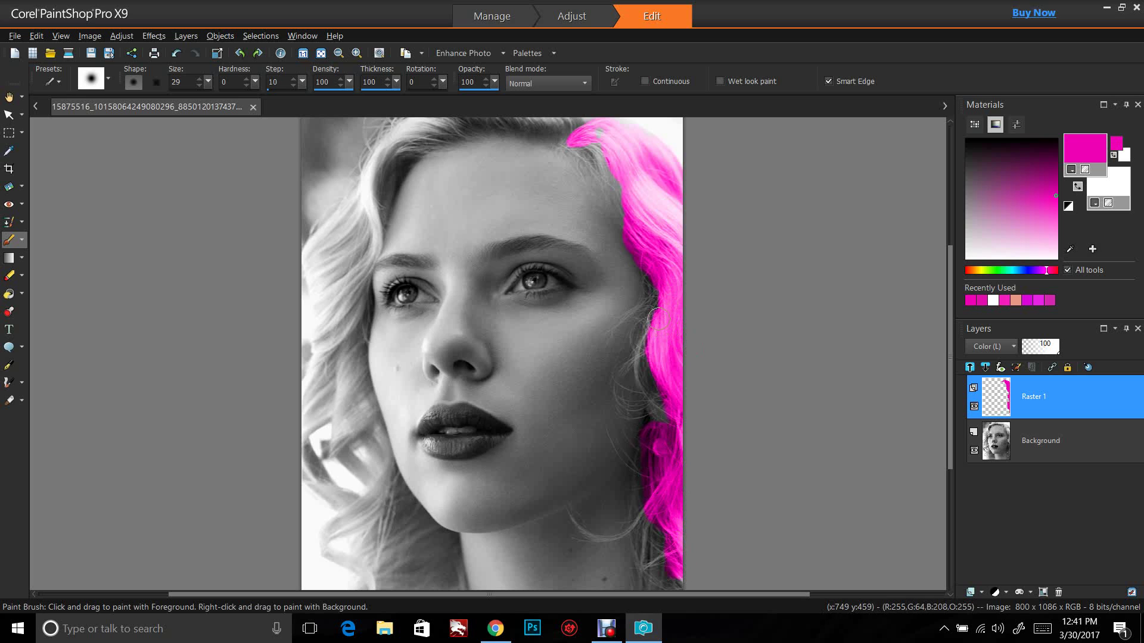
mouse_move(648, 324)
left_mouse_down()
mouse_move(642, 388)
mouse_move(677, 424)
mouse_move(650, 374)
mouse_move(650, 341)
mouse_move(653, 491)
mouse_move(644, 444)
mouse_move(637, 517)
mouse_move(647, 574)
mouse_move(656, 543)
mouse_move(661, 586)
mouse_move(682, 570)
left_mouse_up()
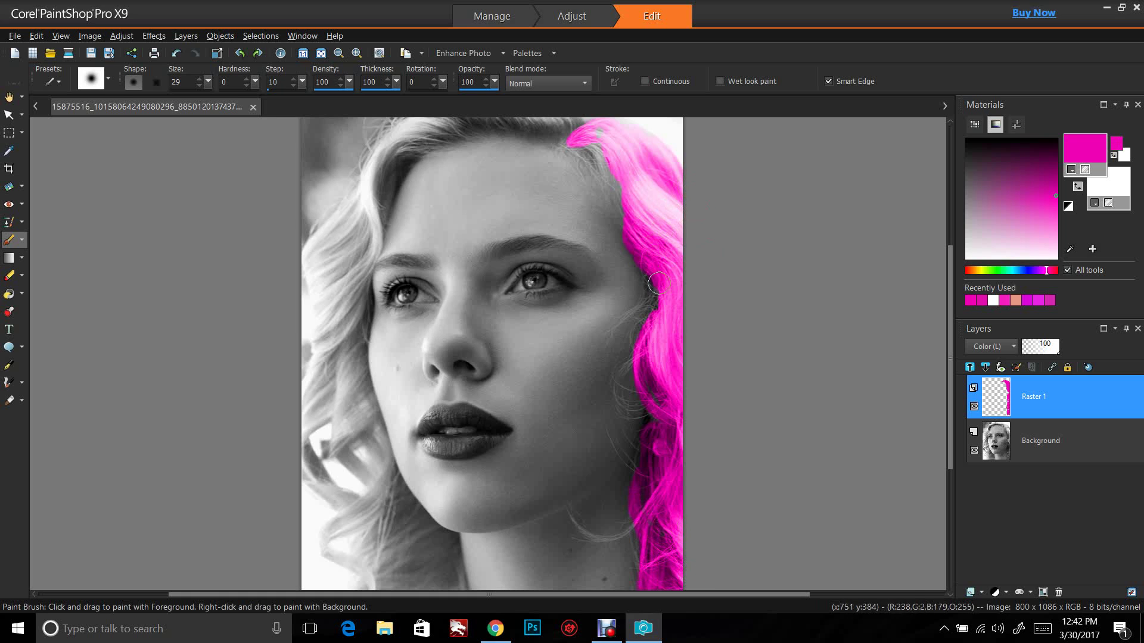
Paint magenta along the hair above the forehead and down the upper left side of the face
mouse_move(627, 210)
left_mouse_down()
mouse_move(585, 139)
mouse_move(611, 142)
mouse_move(587, 135)
left_mouse_up()
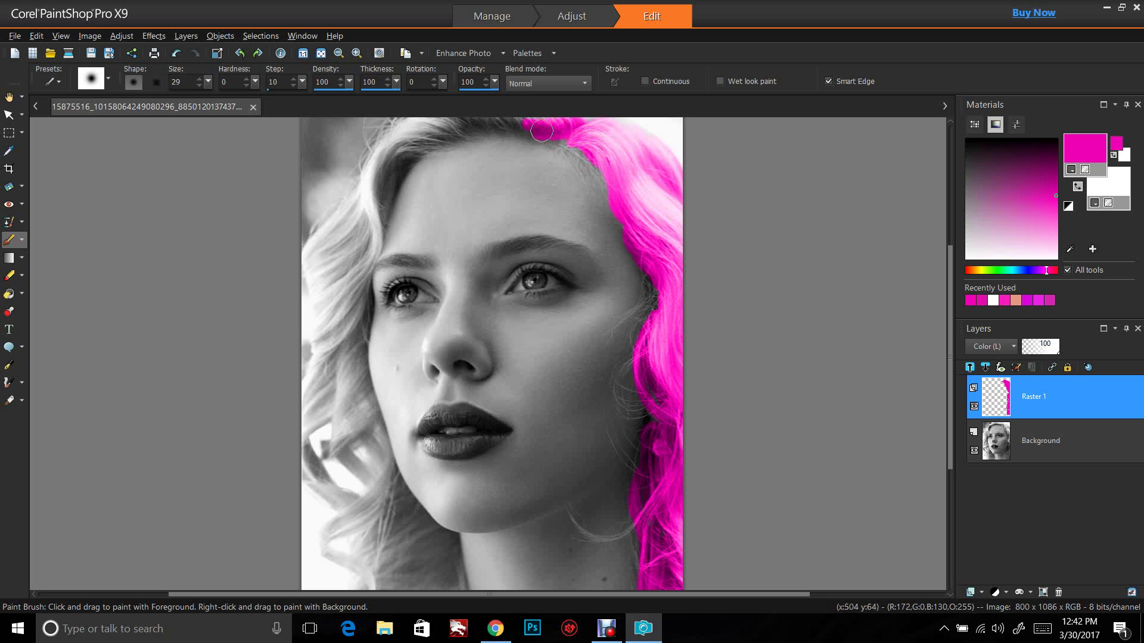
mouse_move(540, 130)
left_mouse_down()
mouse_move(397, 135)
mouse_move(358, 191)
mouse_move(364, 228)
mouse_move(368, 173)
mouse_move(369, 229)
mouse_move(385, 174)
mouse_move(389, 198)
left_mouse_up()
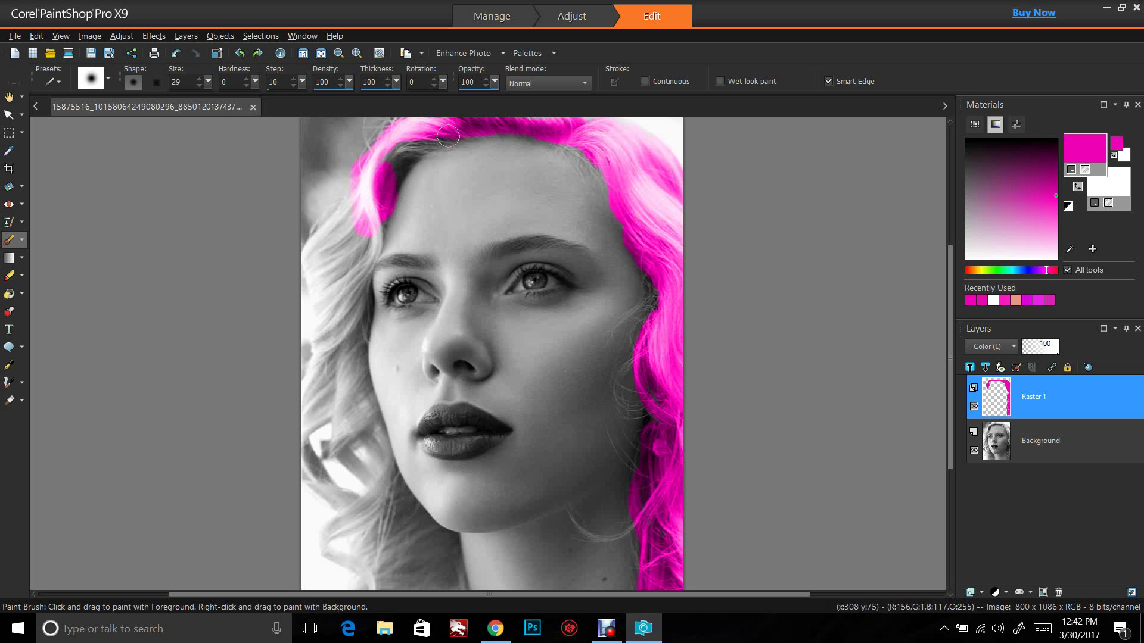
mouse_move(421, 143)
left_mouse_down()
mouse_move(384, 175)
mouse_move(419, 149)
mouse_move(373, 213)
mouse_move(368, 247)
mouse_move(377, 237)
left_mouse_up()
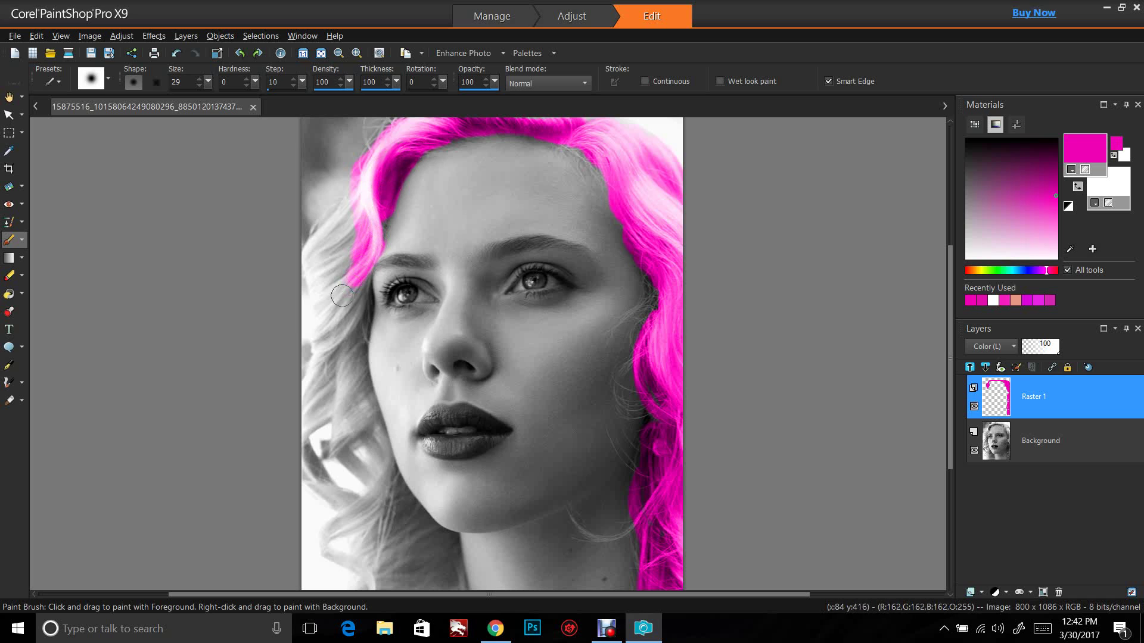
mouse_move(340, 307)
left_mouse_down()
mouse_move(349, 311)
mouse_move(317, 327)
mouse_move(315, 340)
left_mouse_up()
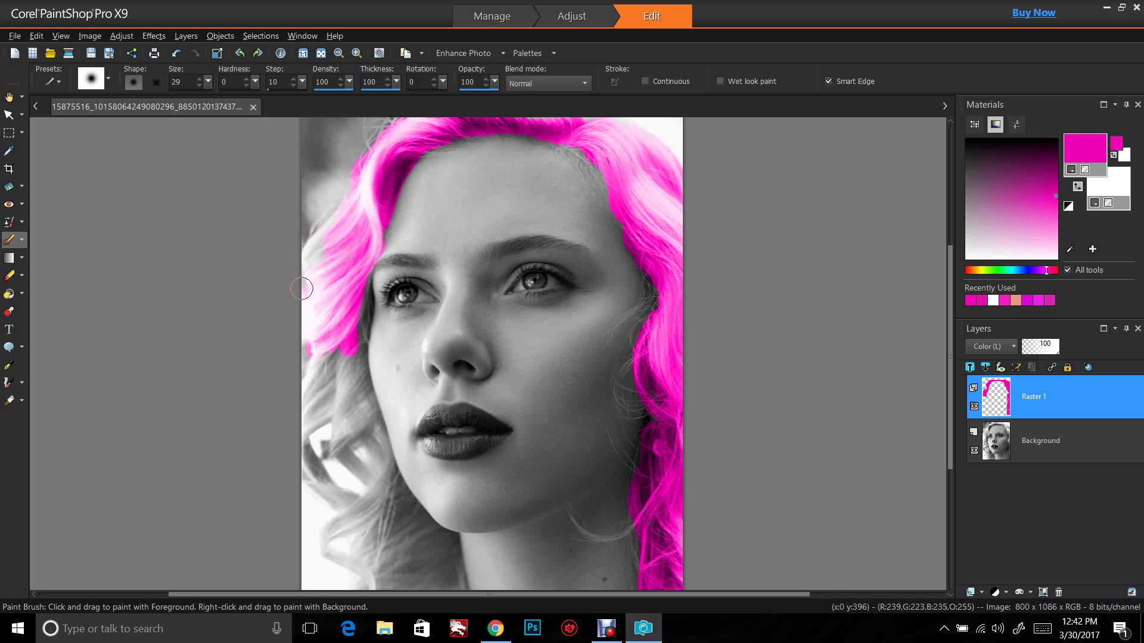
left_click_drag(301, 289, 306, 291)
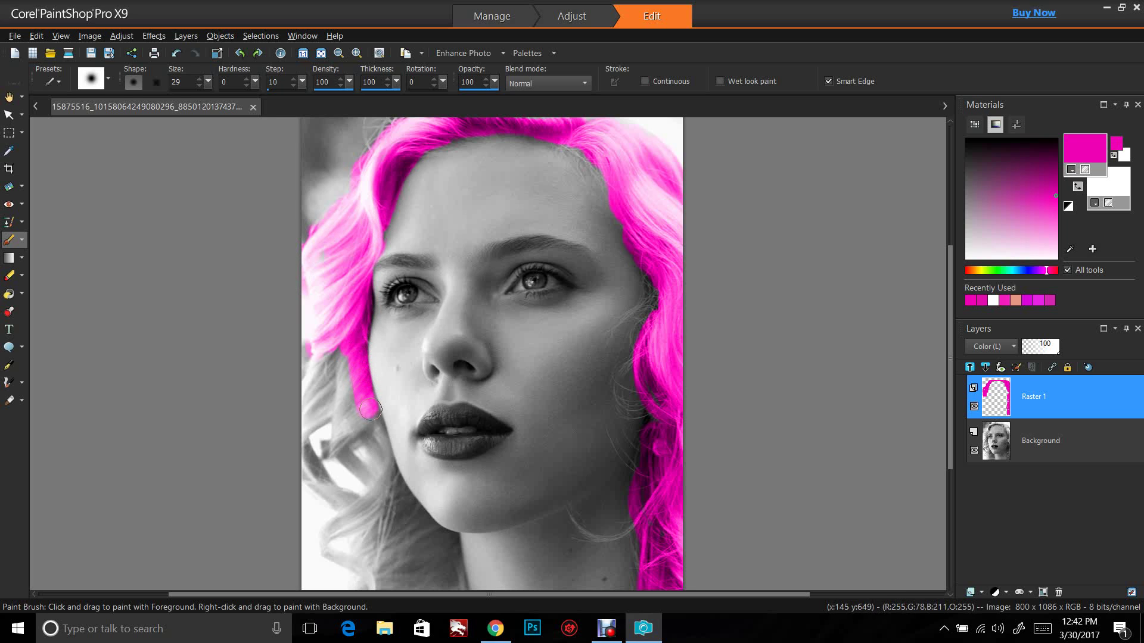
Paint magenta over the lower left curls beside the cheek, jaw and neck
mouse_move(369, 410)
left_mouse_down()
mouse_move(339, 439)
mouse_move(339, 365)
mouse_move(349, 415)
left_mouse_up()
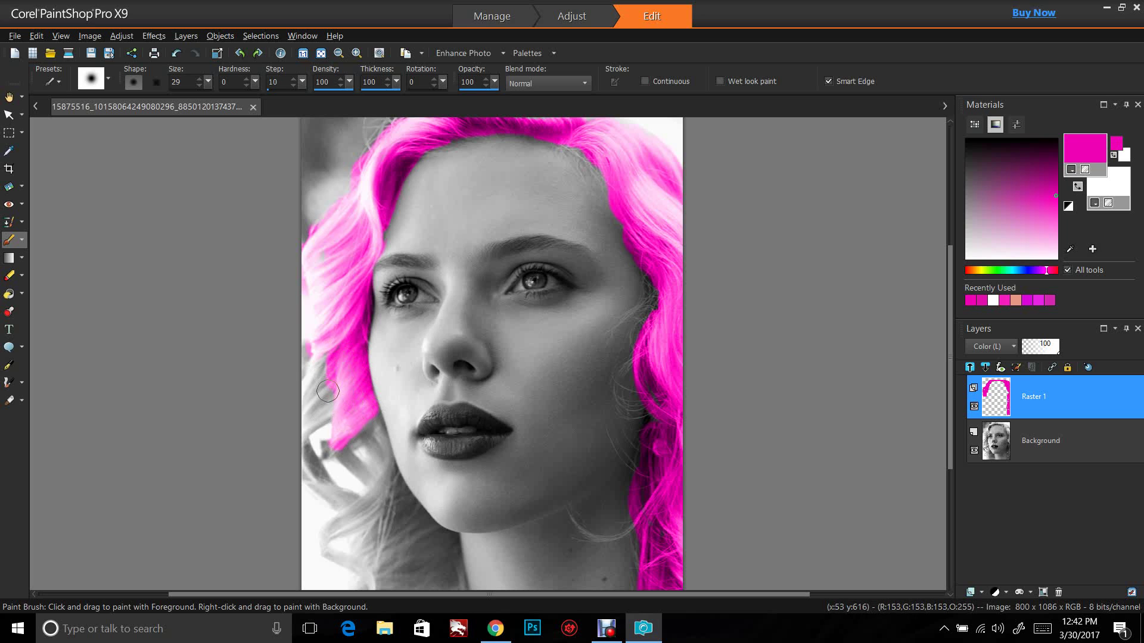
mouse_move(328, 391)
left_mouse_down()
mouse_move(337, 396)
mouse_move(301, 437)
left_mouse_up()
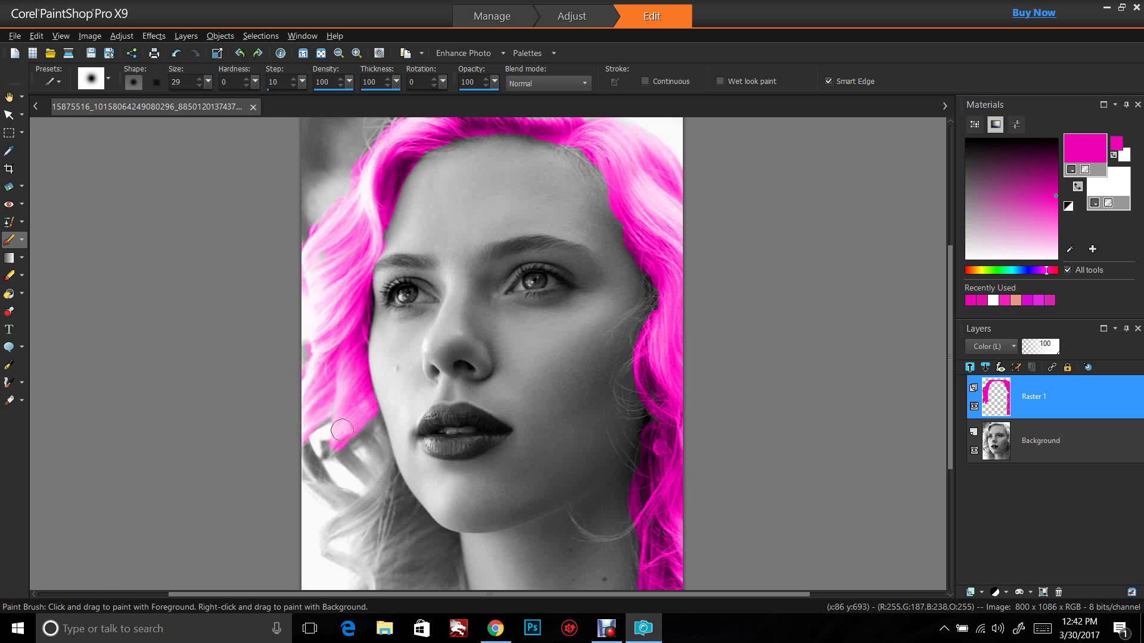
mouse_move(337, 434)
left_mouse_down()
mouse_move(344, 460)
mouse_move(375, 486)
mouse_move(352, 441)
left_mouse_up()
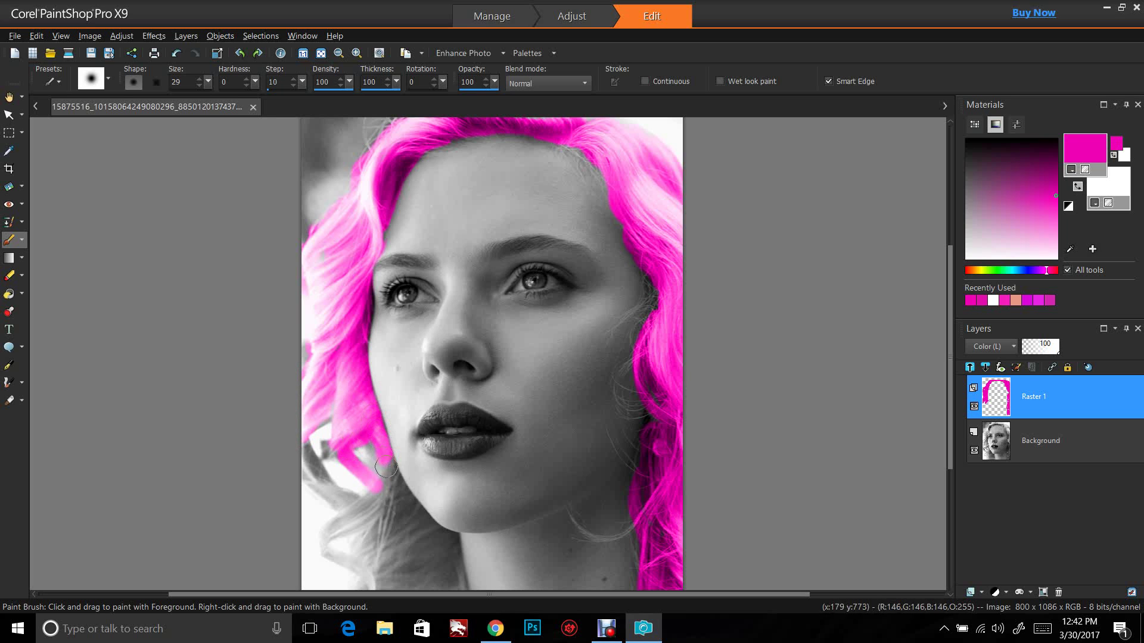
mouse_move(375, 460)
left_mouse_down()
mouse_move(321, 429)
mouse_move(329, 447)
left_mouse_up()
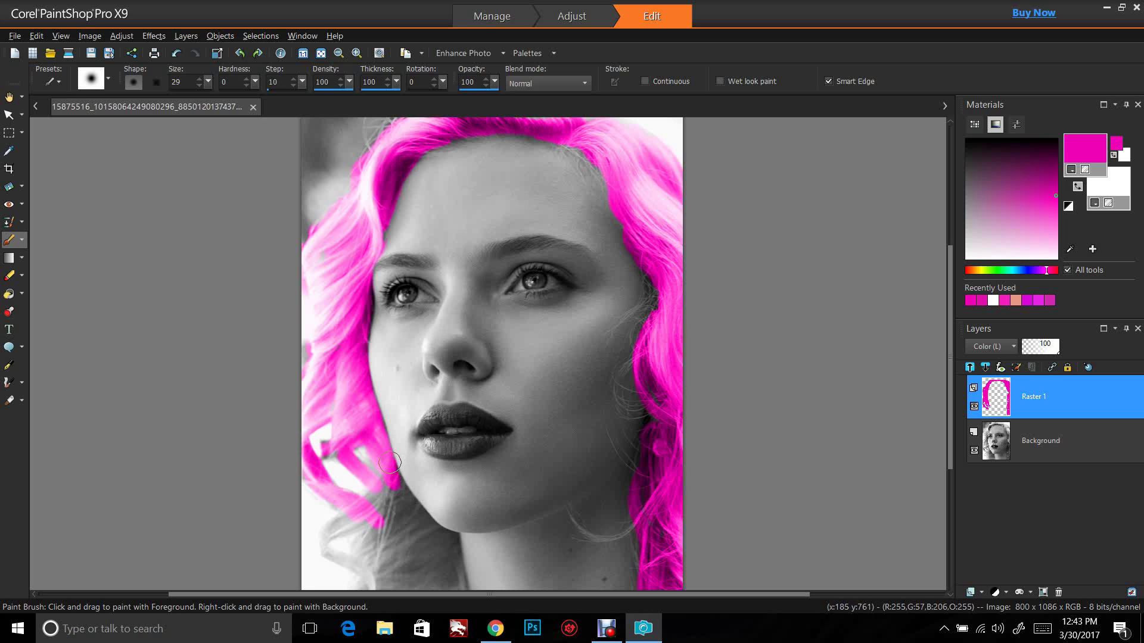
mouse_move(390, 462)
left_mouse_down()
mouse_move(420, 517)
mouse_move(453, 561)
left_mouse_up()
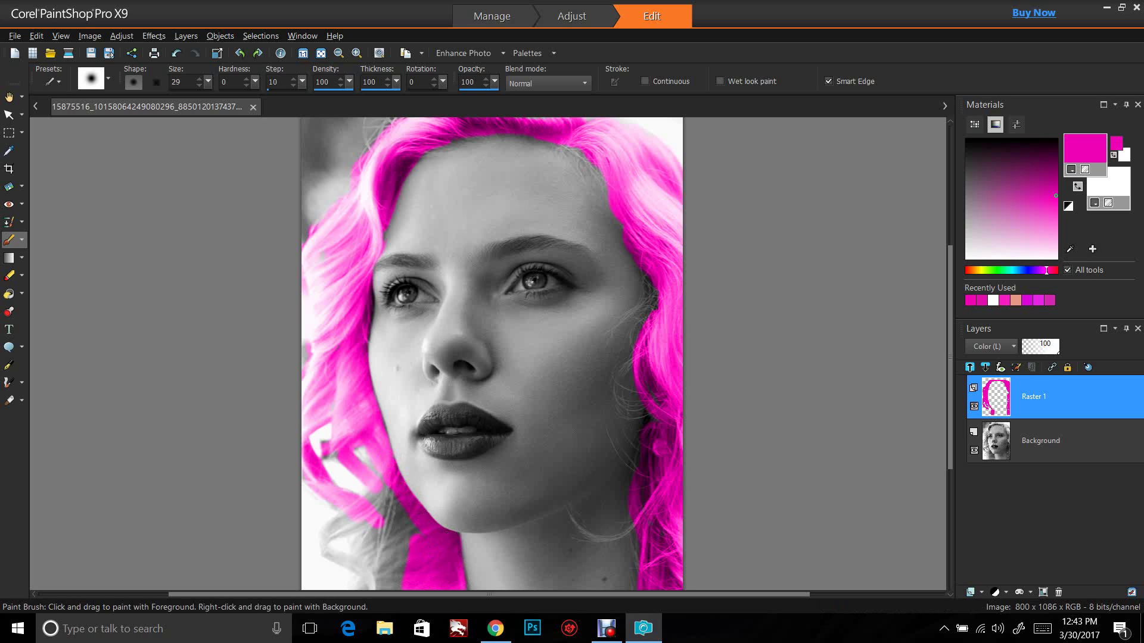
scroll(711, 455, "down", 5)
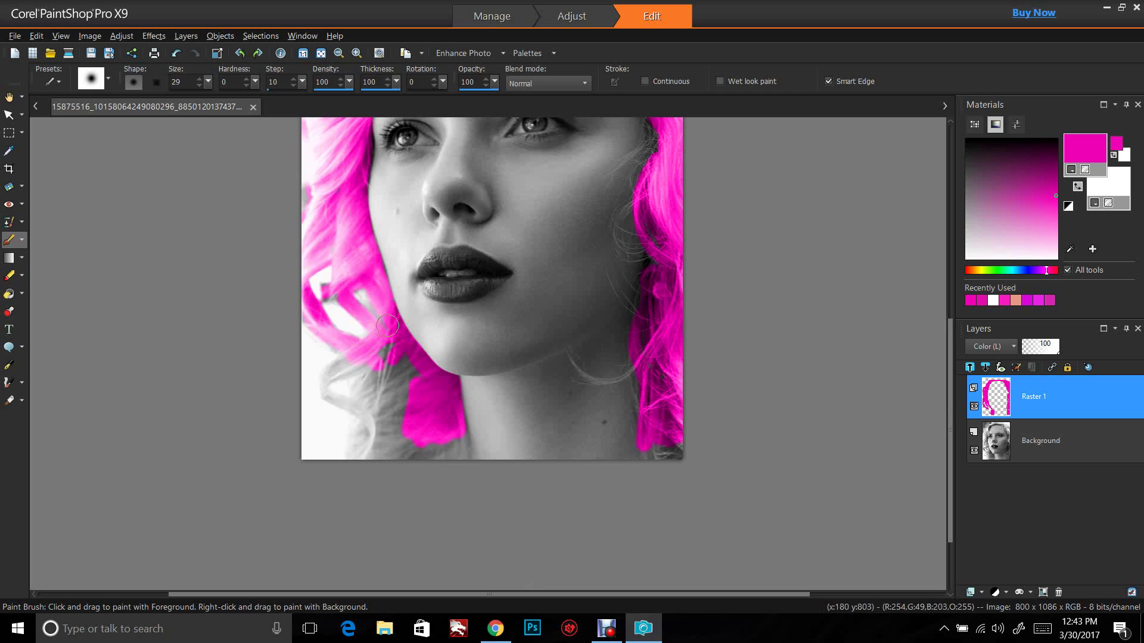
mouse_move(337, 367)
left_mouse_down()
mouse_move(375, 446)
mouse_move(370, 373)
mouse_move(356, 426)
mouse_move(346, 373)
mouse_move(370, 368)
left_mouse_up()
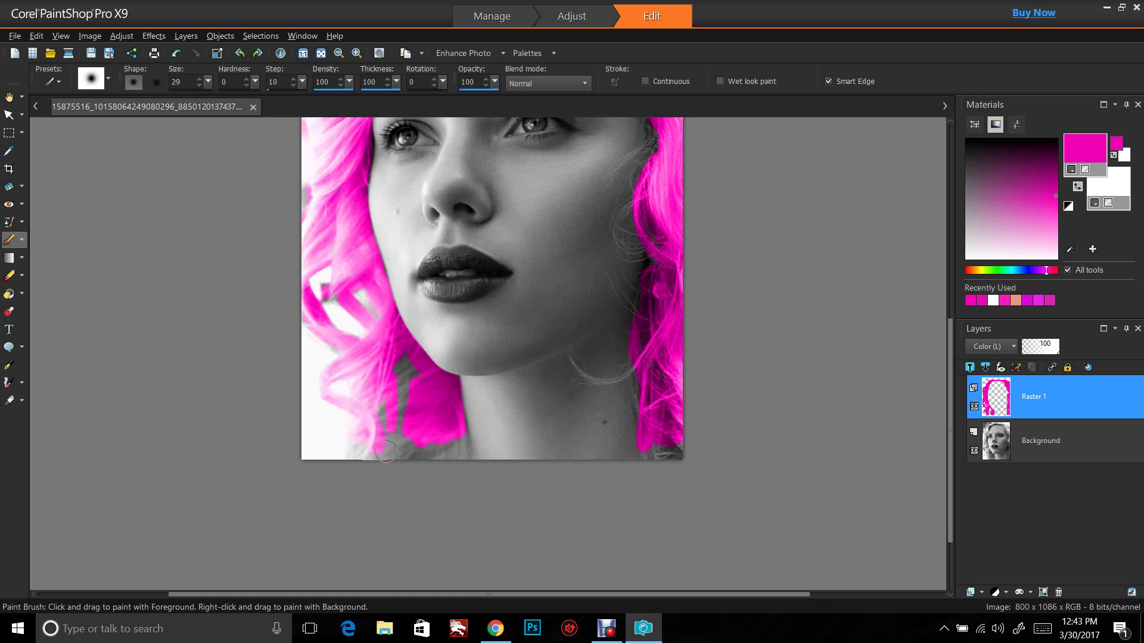
Enlarge the brush to size 122 and fill the unpainted hair along the photo's bottom edge with magenta
left_click_drag(208, 81, 208, 99)
mouse_move(369, 441)
left_mouse_down()
mouse_move(395, 376)
mouse_move(436, 425)
left_mouse_up()
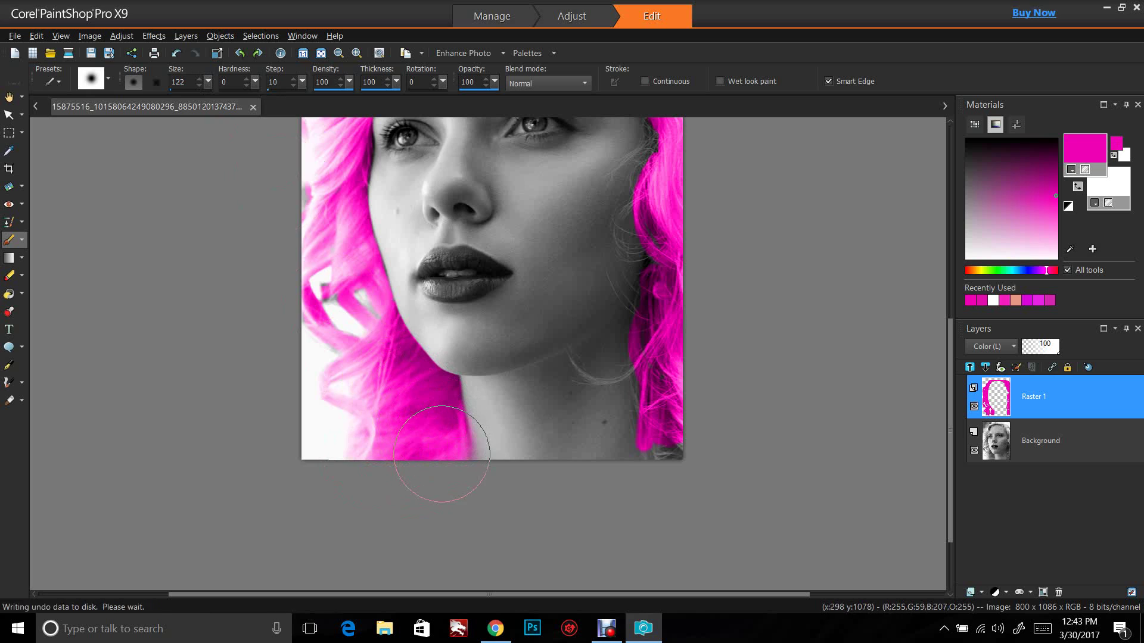
left_click_drag(666, 452, 657, 381)
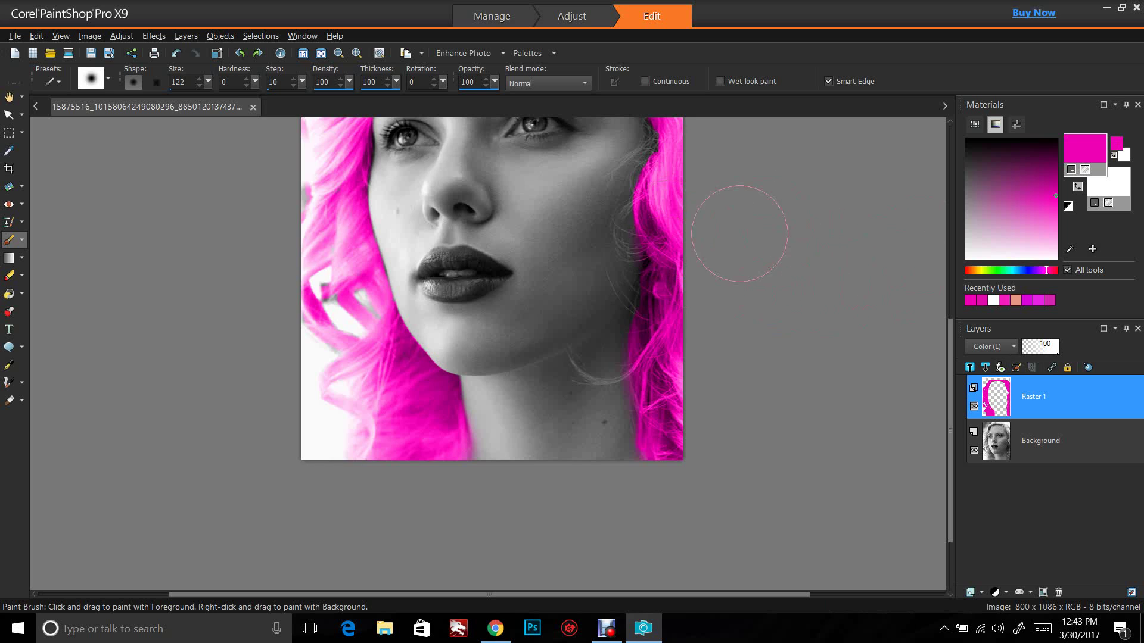
Paint over the right hairline at the forehead and erase the spill on the skin with the Eraser at hardness 0, size 32
scroll(876, 279, "up", 5)
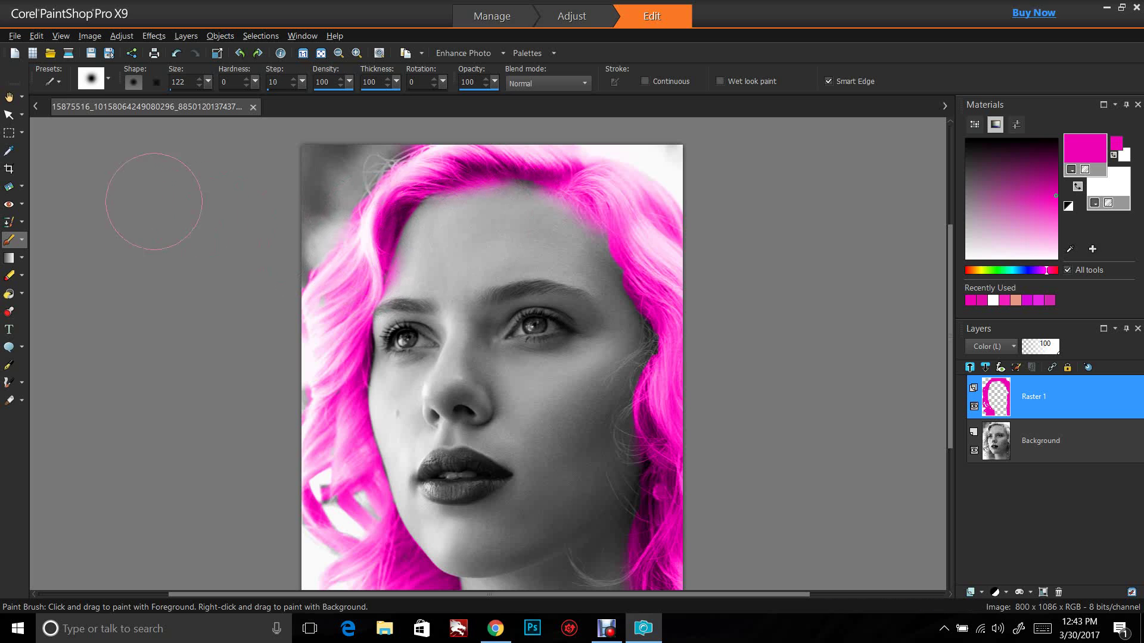
left_click(9, 275)
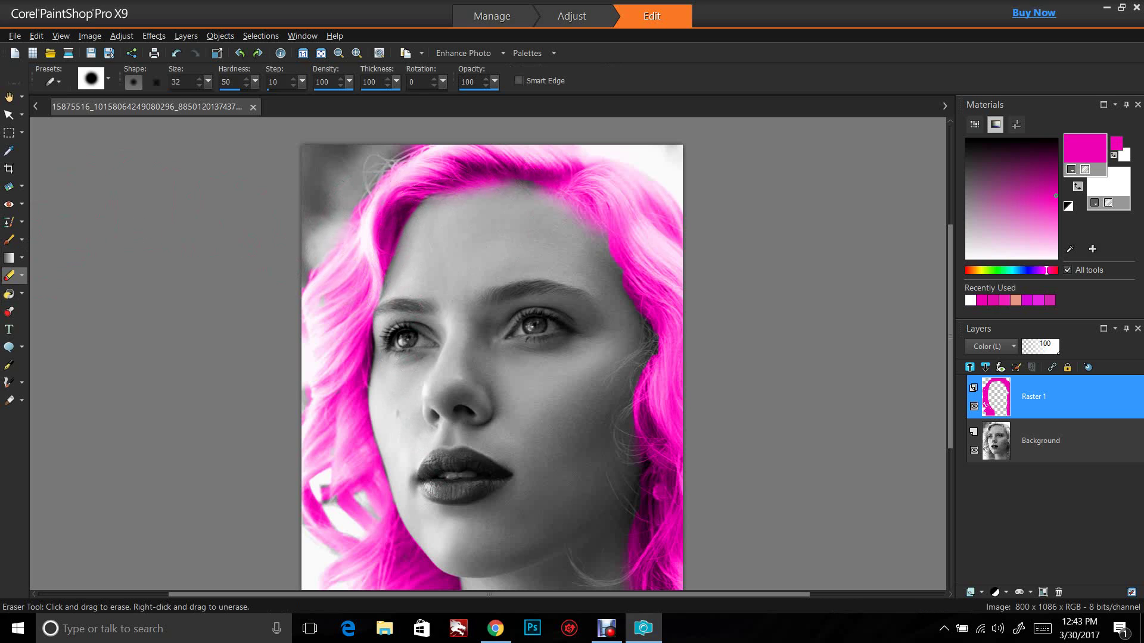
left_click(9, 239)
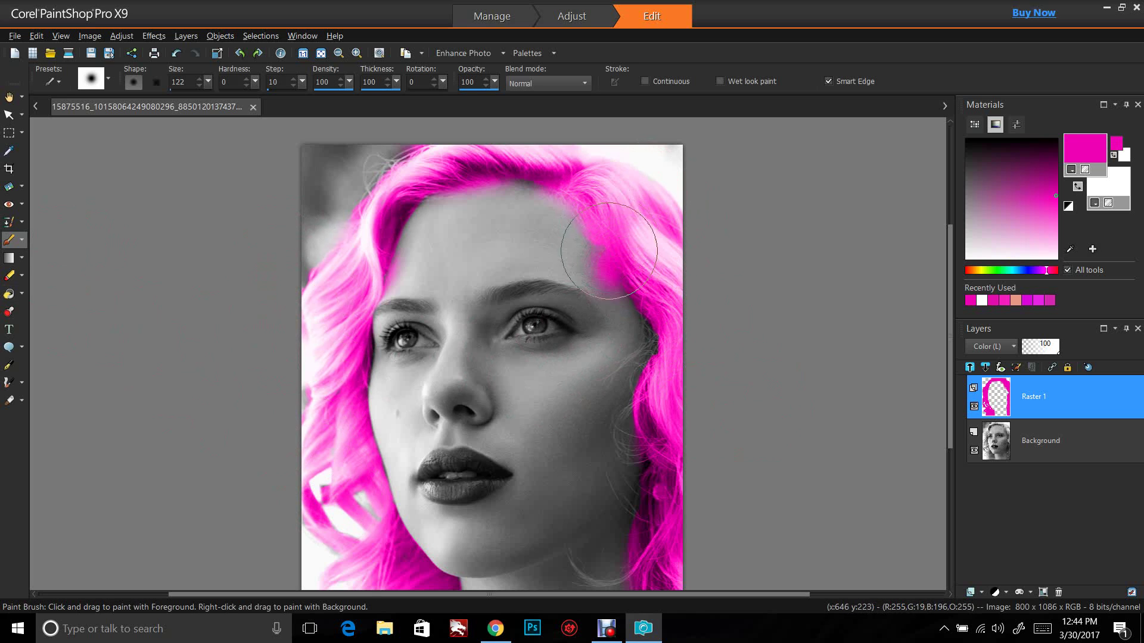
left_click(10, 275)
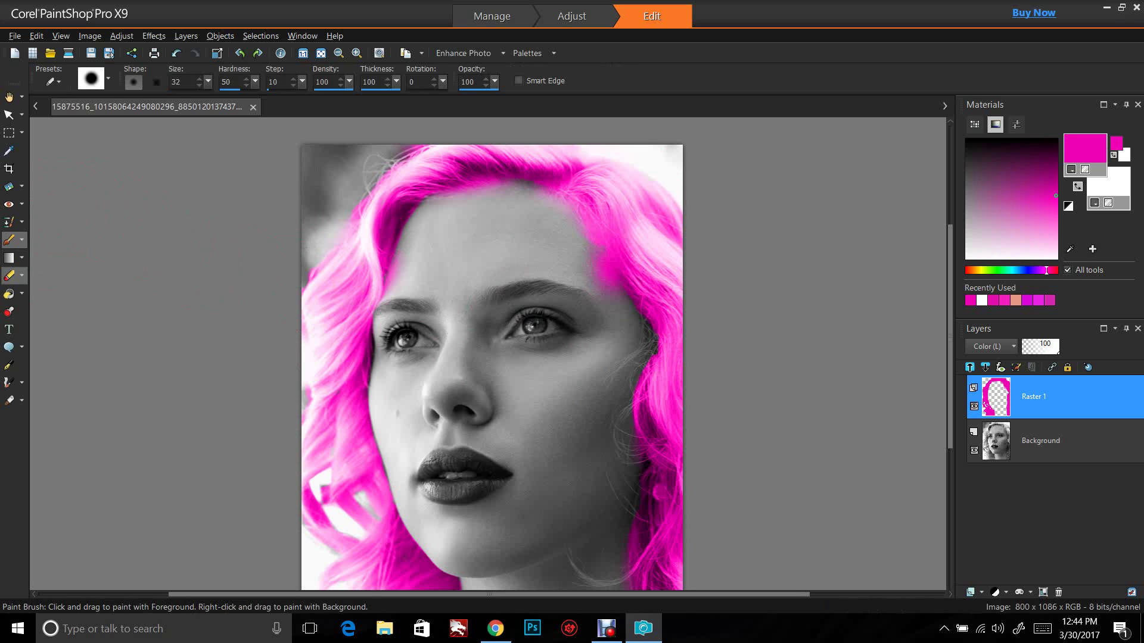
left_click(255, 82)
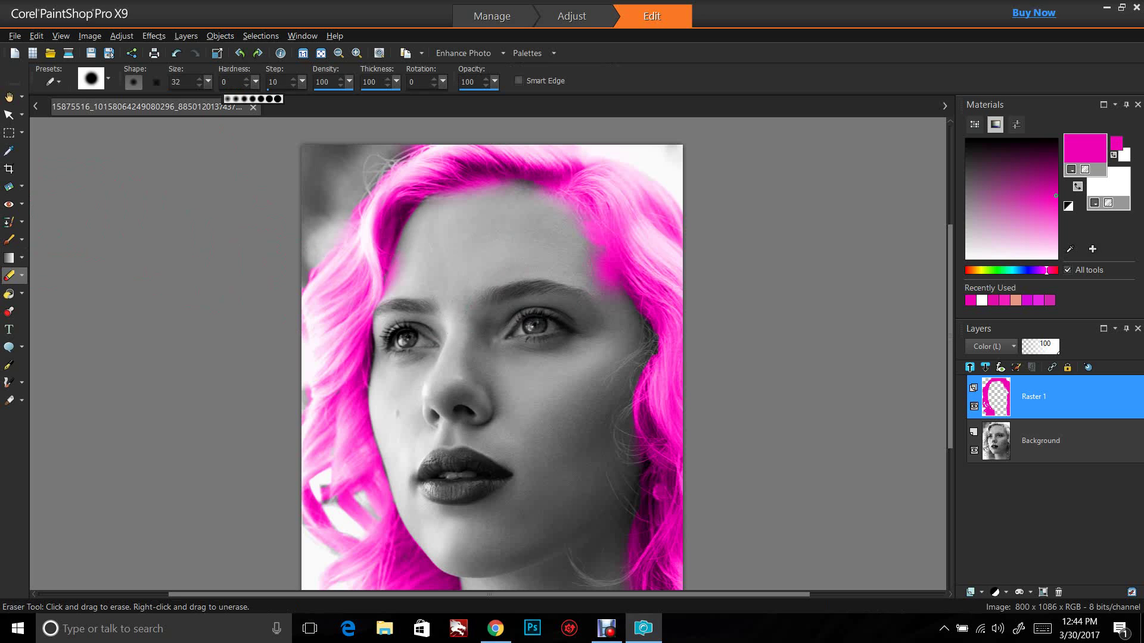
mouse_move(604, 302)
left_mouse_down()
mouse_move(592, 263)
mouse_move(605, 283)
left_mouse_up()
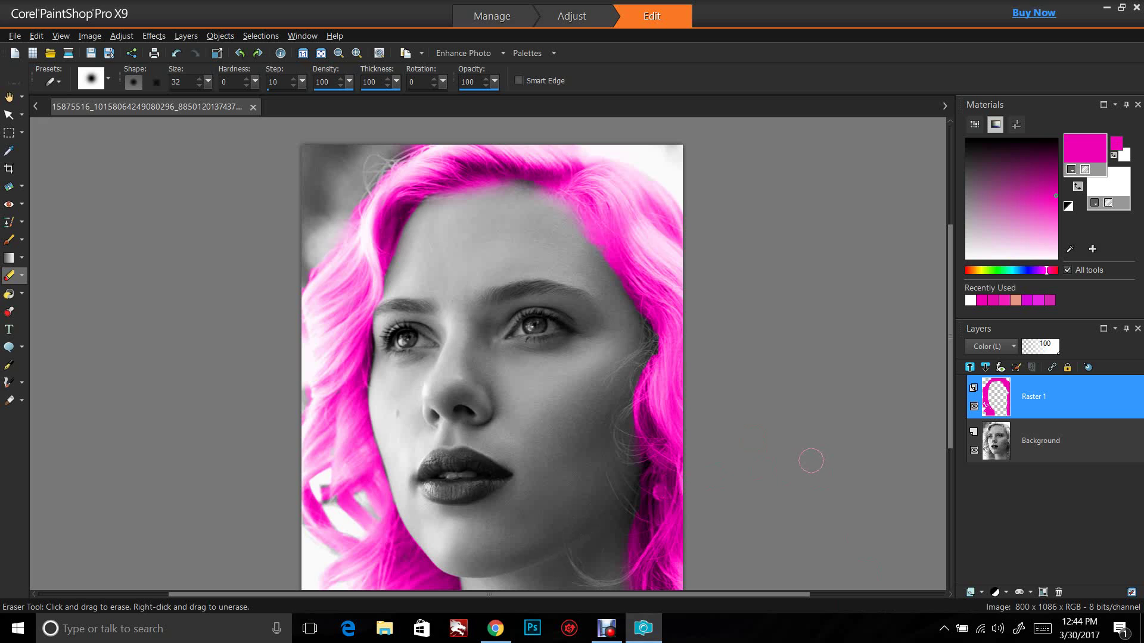
Open the Hue/Saturation/Lightness adjustment on Raster 1 and set its colorize saturation to 53
key("shift+h")
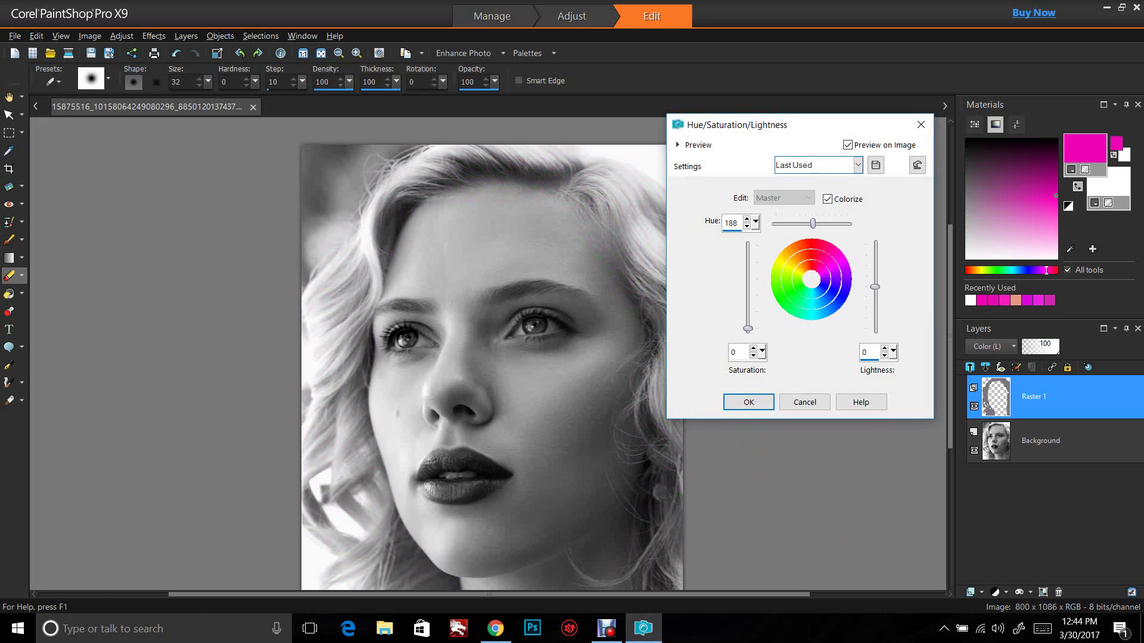
left_click(804, 403)
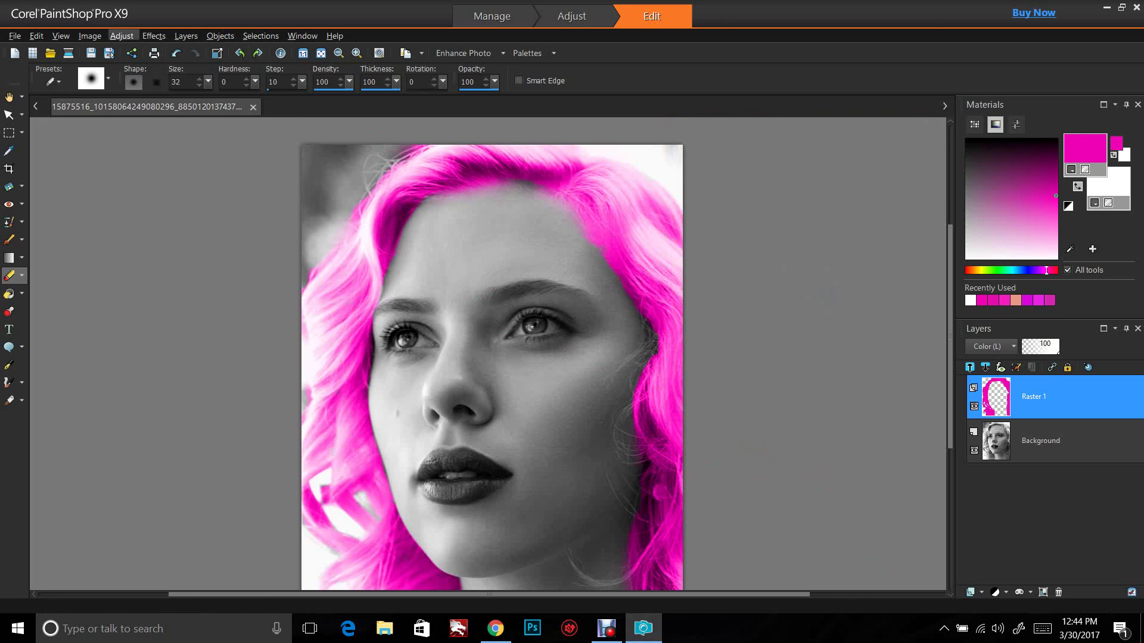
left_click(121, 36)
mouse_move(201, 174)
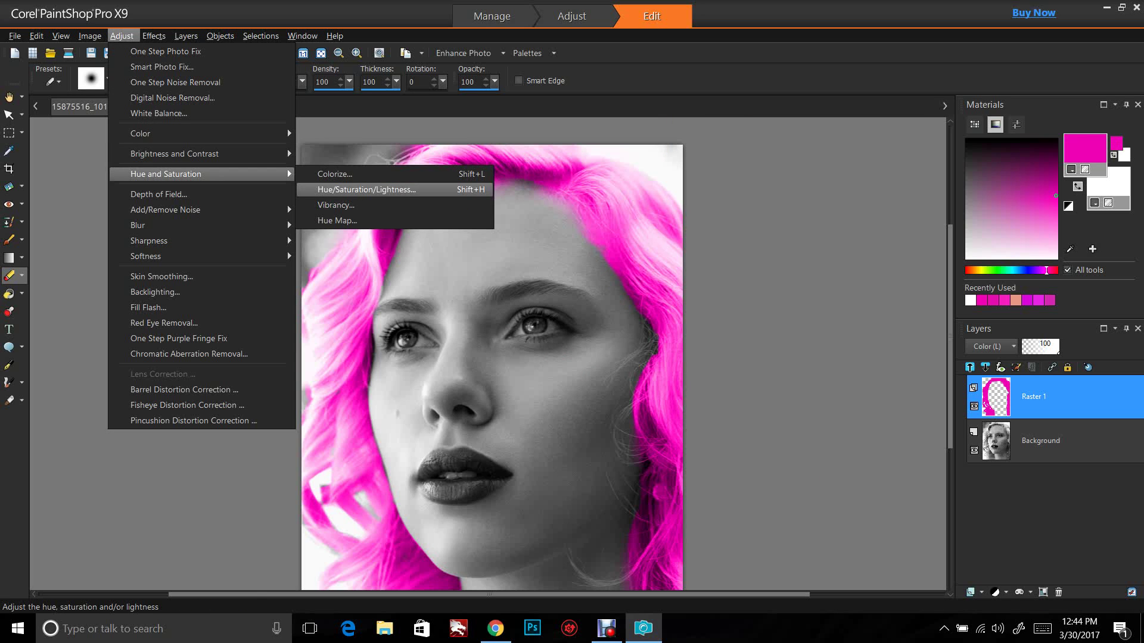
key("Down")
key("Up")
key("Return")
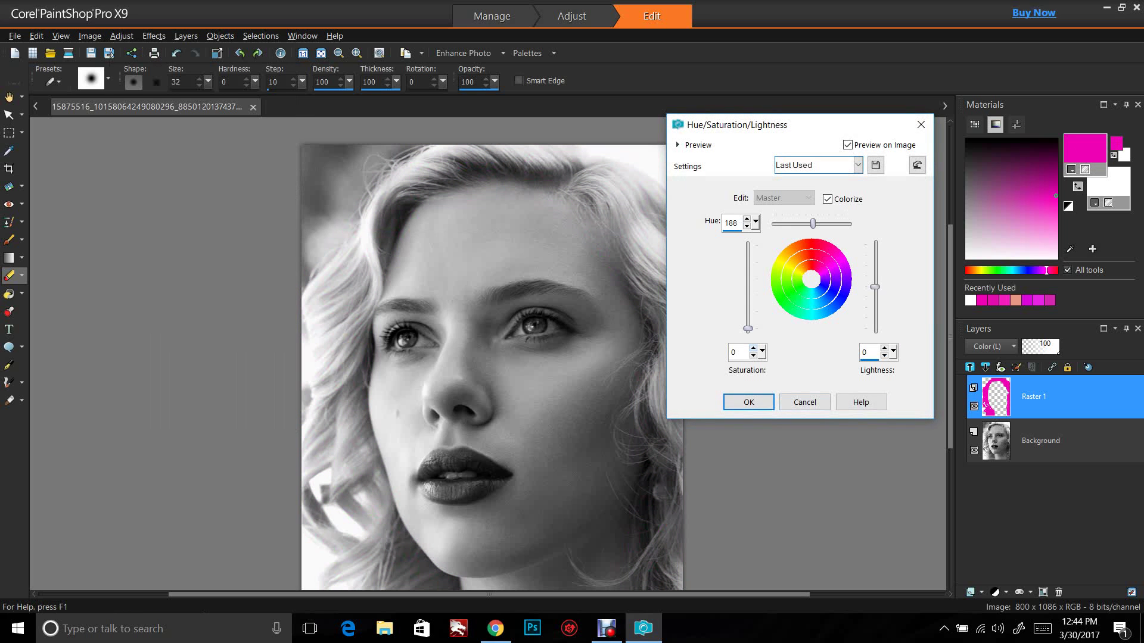
left_click_drag(748, 328, 747, 328)
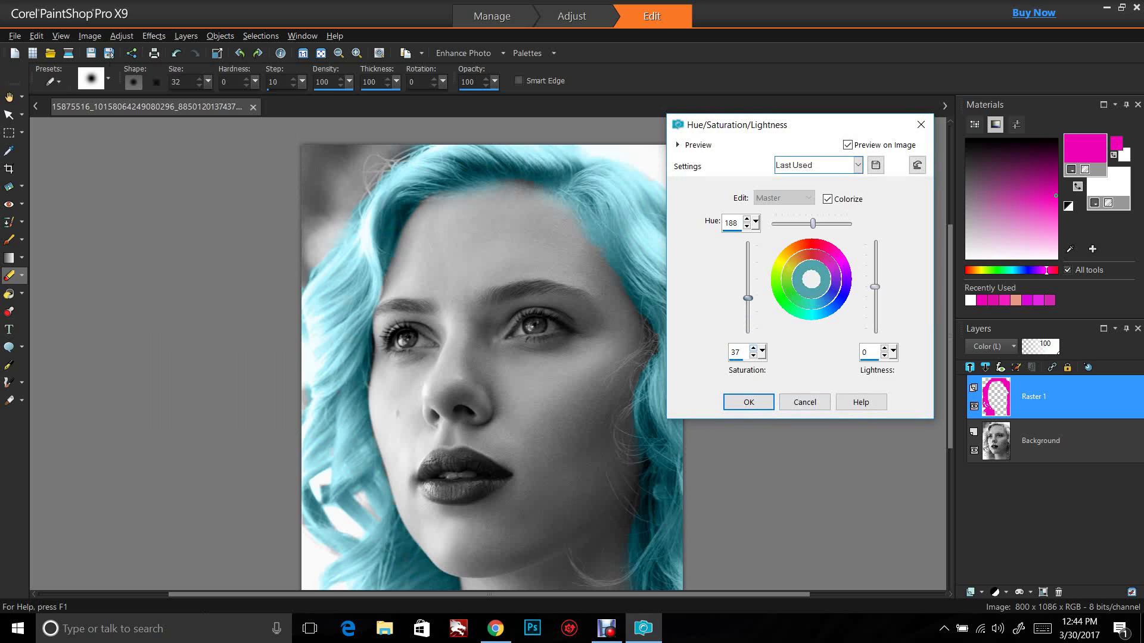
key("Up")
key("Up")
key("Up")
key("Up")
key("Up")
key("Up")
key("Up")
key("Up")
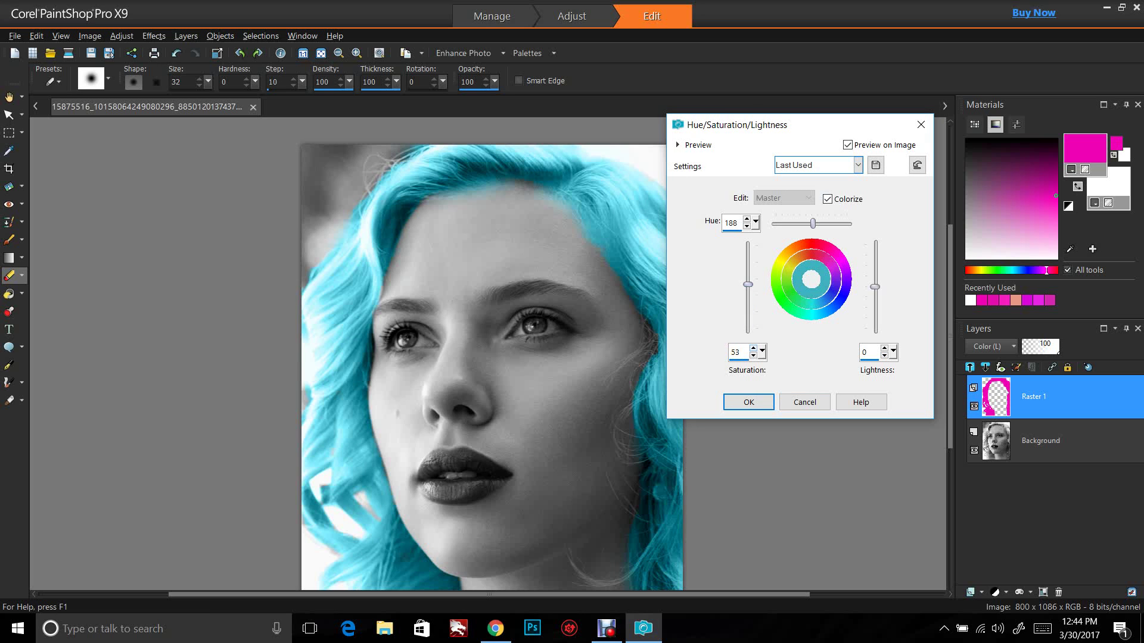
Set the colorize hue to 73 to turn the hair yellow-green
left_click_drag(812, 223, 775, 223)
key("Up")
key("Up")
key("Up")
key("Up")
key("Up")
key("Up")
key("Up")
key("Up")
key("Up")
key("Up")
key("Up")
key("Up")
key("Up")
key("Up")
key("Up")
key("Up")
key("Up")
key("Up")
key("Up")
key("Up")
key("Up")
key("Up")
key("Up")
key("Up")
key("Up")
key("Up")
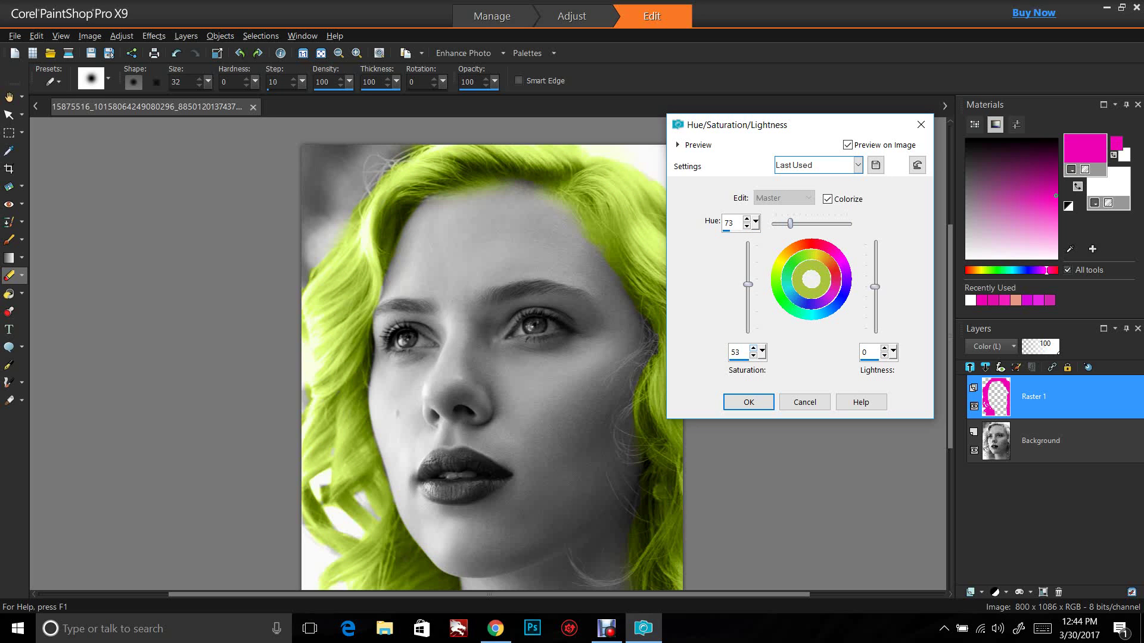
Set the colorize saturation to 19 and the hue to 61 for a muted blonde tone
key("Down")
key("Down")
key("Down")
key("Down")
key("Down")
key("Down")
key("Down")
key("Down")
key("Down")
key("Down")
key("Down")
key("Down")
key("Down")
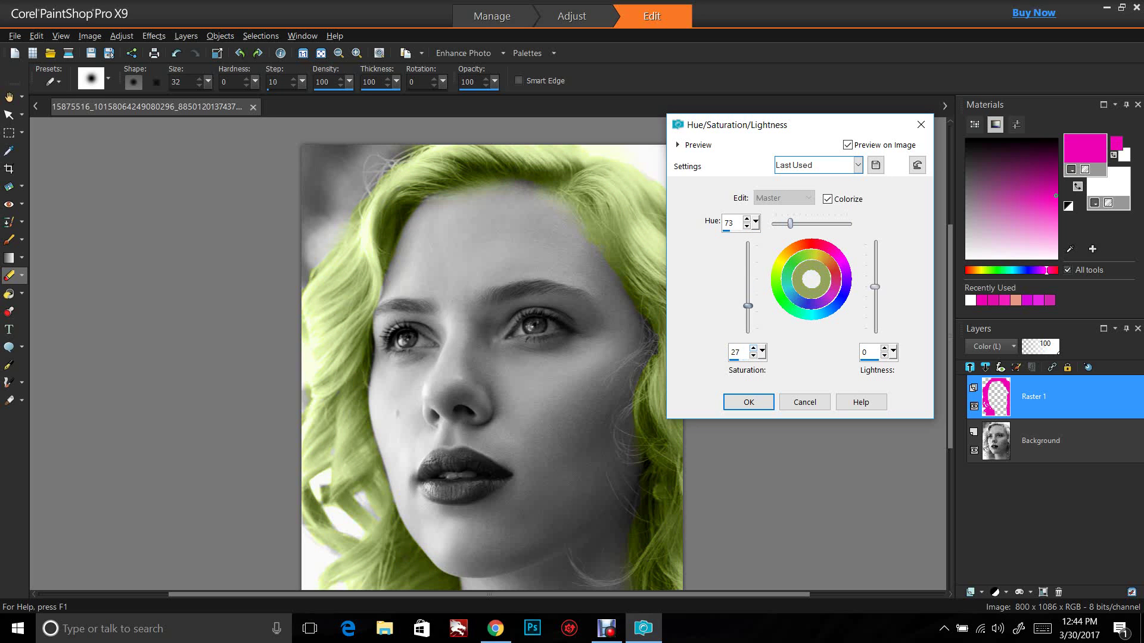
key("Down")
key("Down")
key("Down")
key("Down")
key("Down")
key("Down")
key("Down")
key("Down")
key("Down")
key("Down")
key("Down")
key("Down")
key("Down")
key("Down")
key("Down")
key("Down")
Set the lightness of the hair layer's color adjustment to -50
left_click_drag(875, 287, 875, 309)
key("Up")
key("Up")
key("Up")
key("Up")
key("Up")
key("Up")
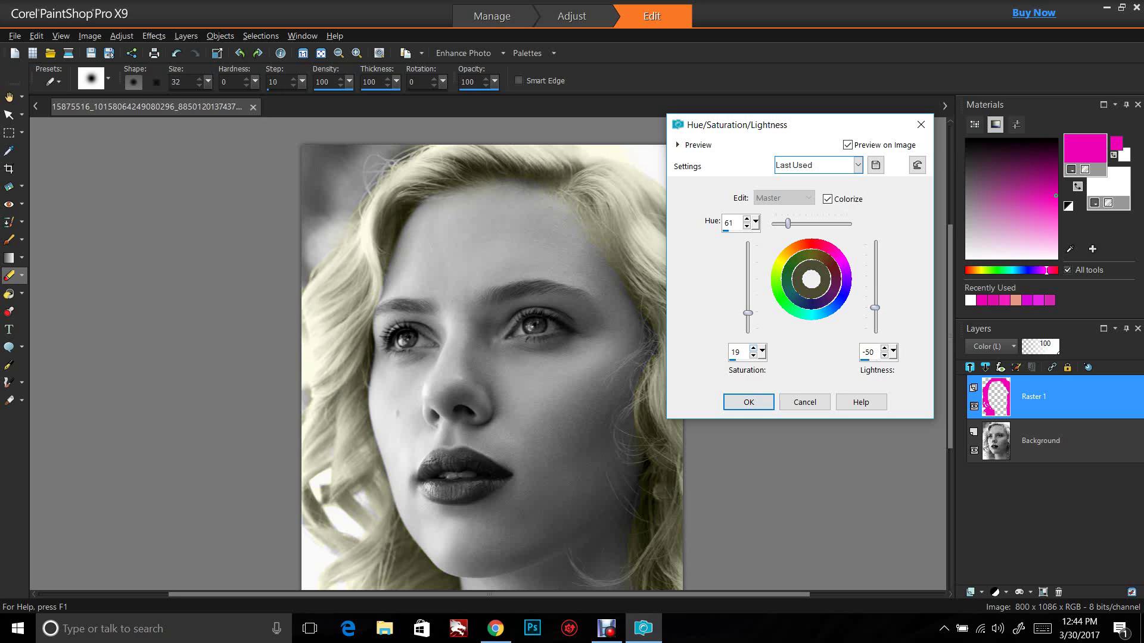
Apply the hair layer's color adjustment and add a new raster layer with the Color (Legacy) blend mode
key("Return")
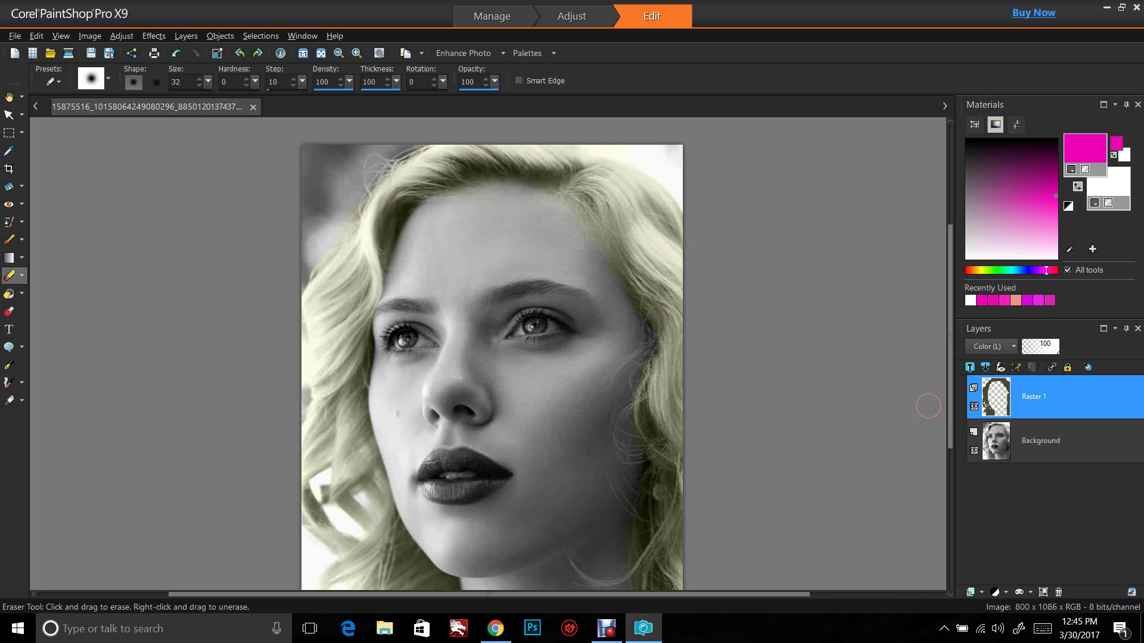
scroll(492, 328, "down", 2)
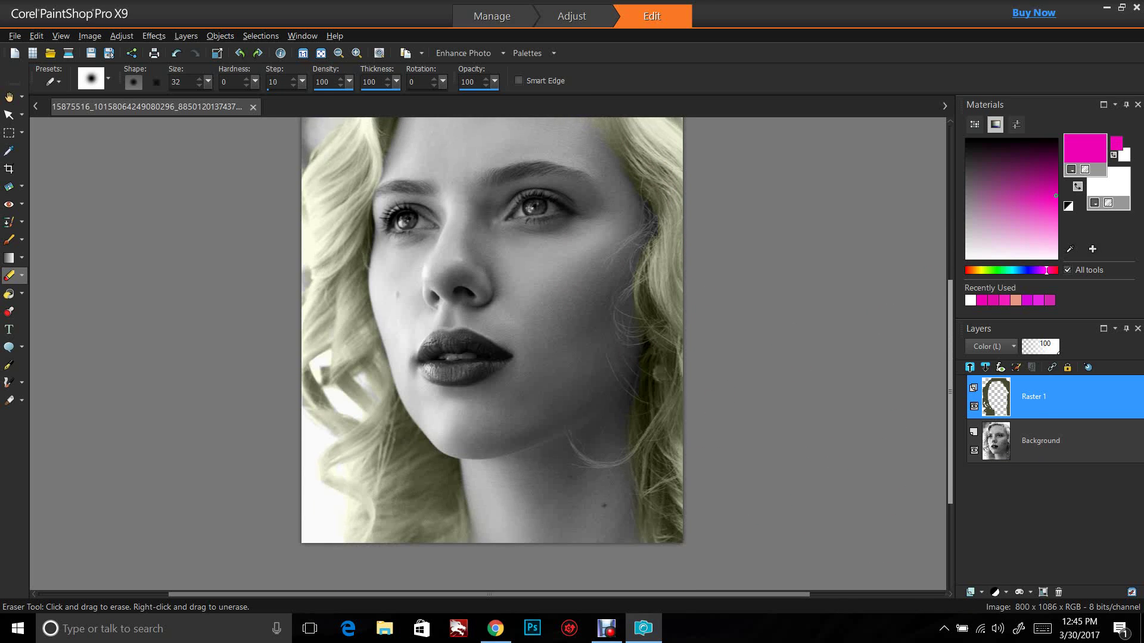
scroll(492, 343, "up", 1)
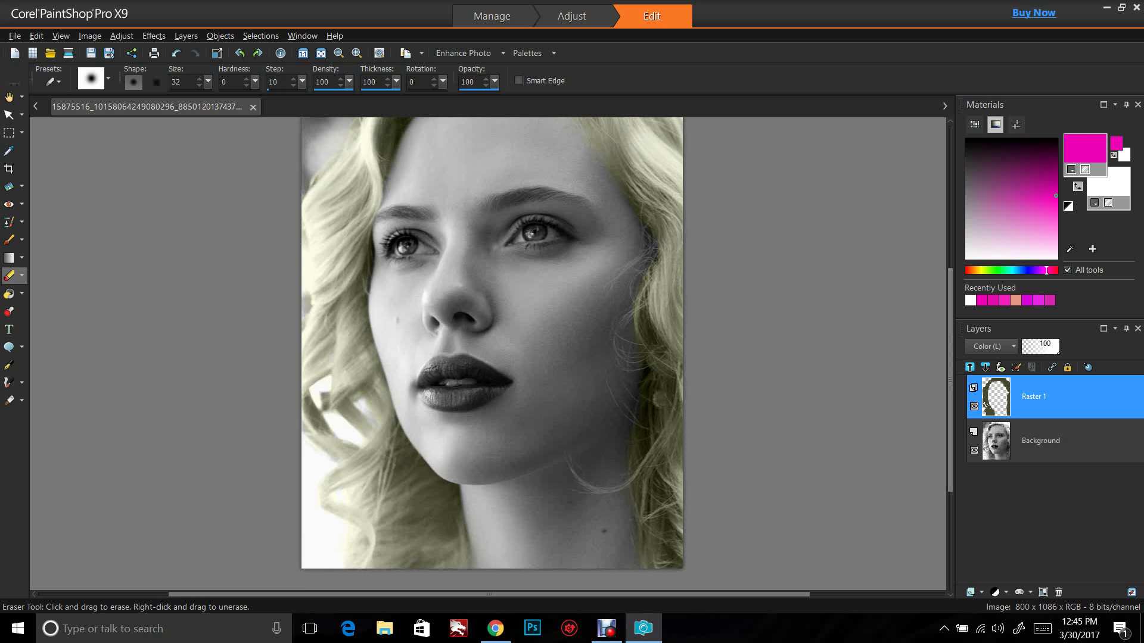
left_click(970, 592)
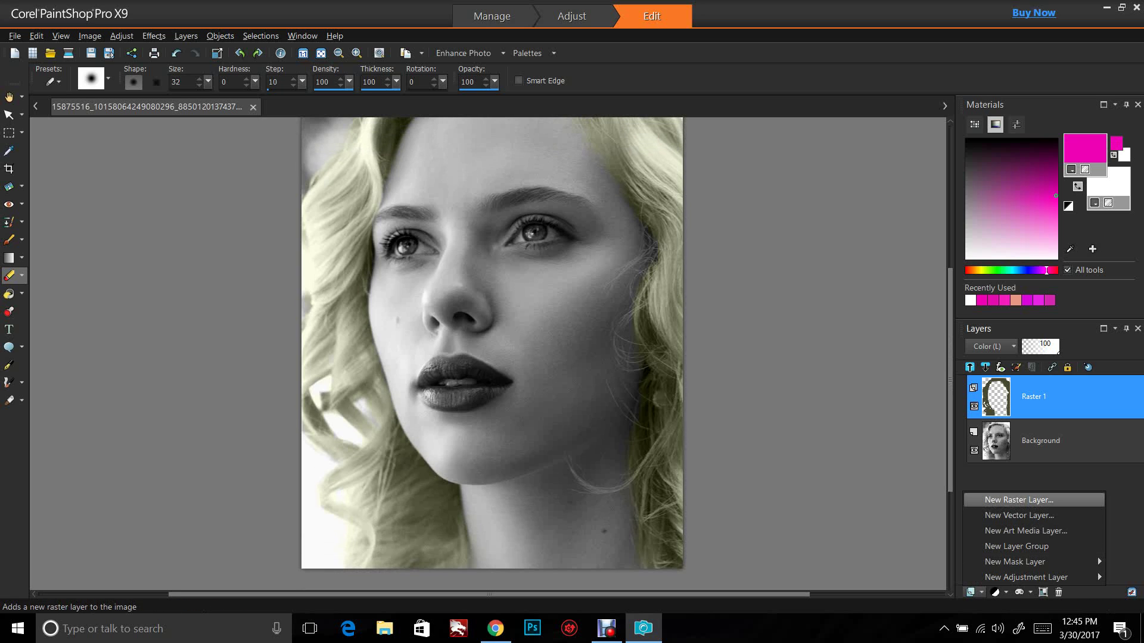
left_click(1018, 500)
left_click(552, 262)
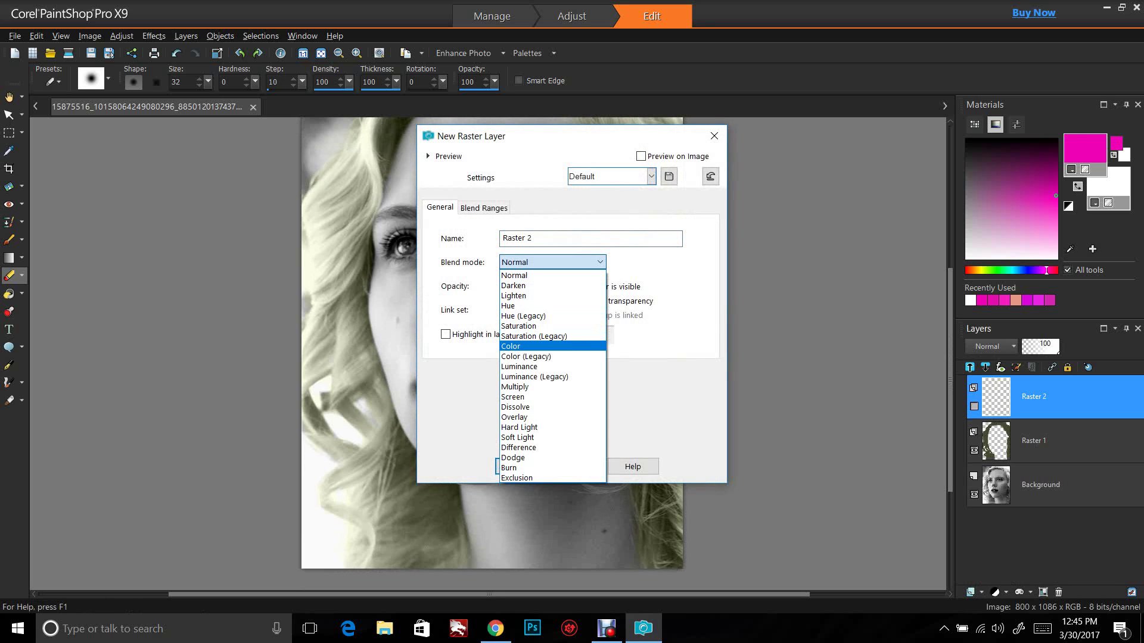
left_click(552, 356)
left_click(520, 466)
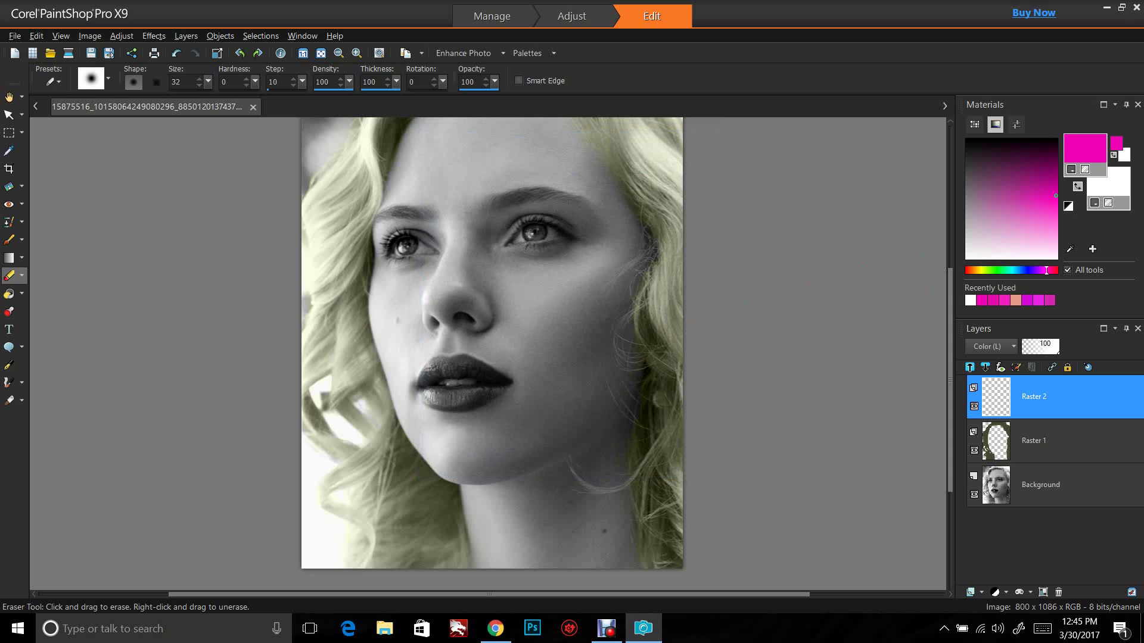
Set the foreground color to a light salmon pink skin tone using the HSL map
left_click(975, 124)
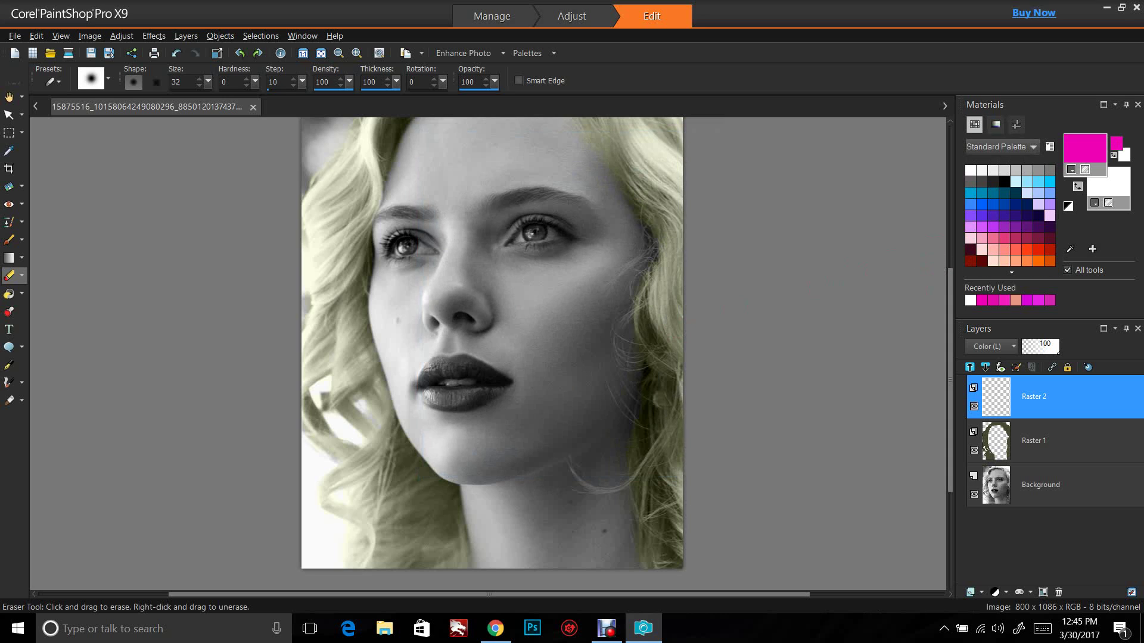
left_click(996, 124)
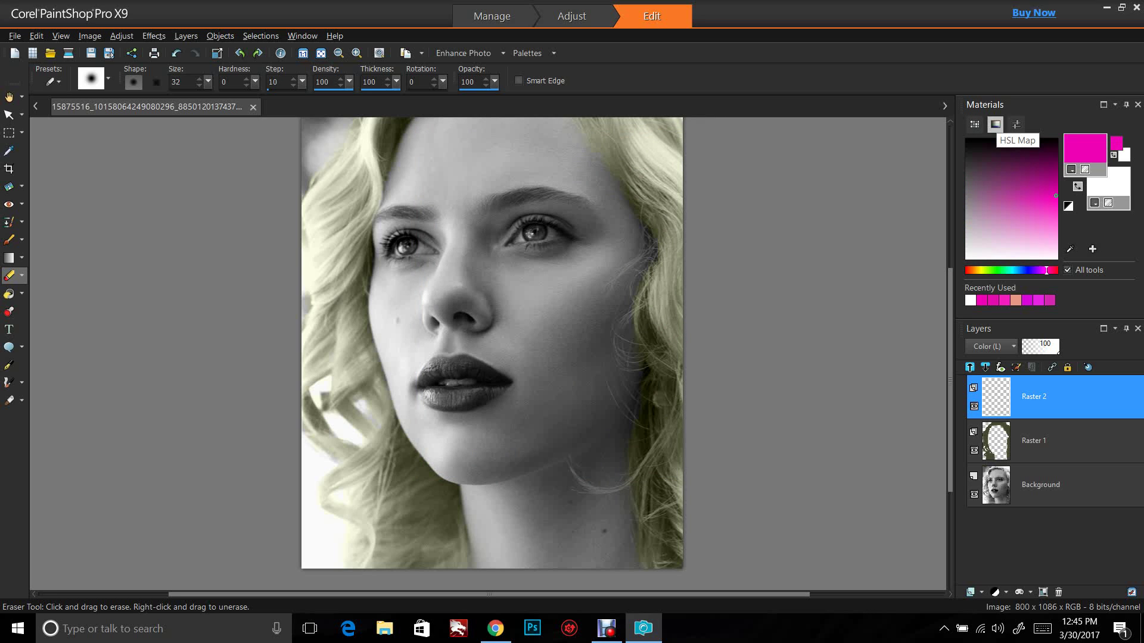
left_click(1026, 271)
left_click_drag(1026, 271, 968, 271)
left_click(1027, 229)
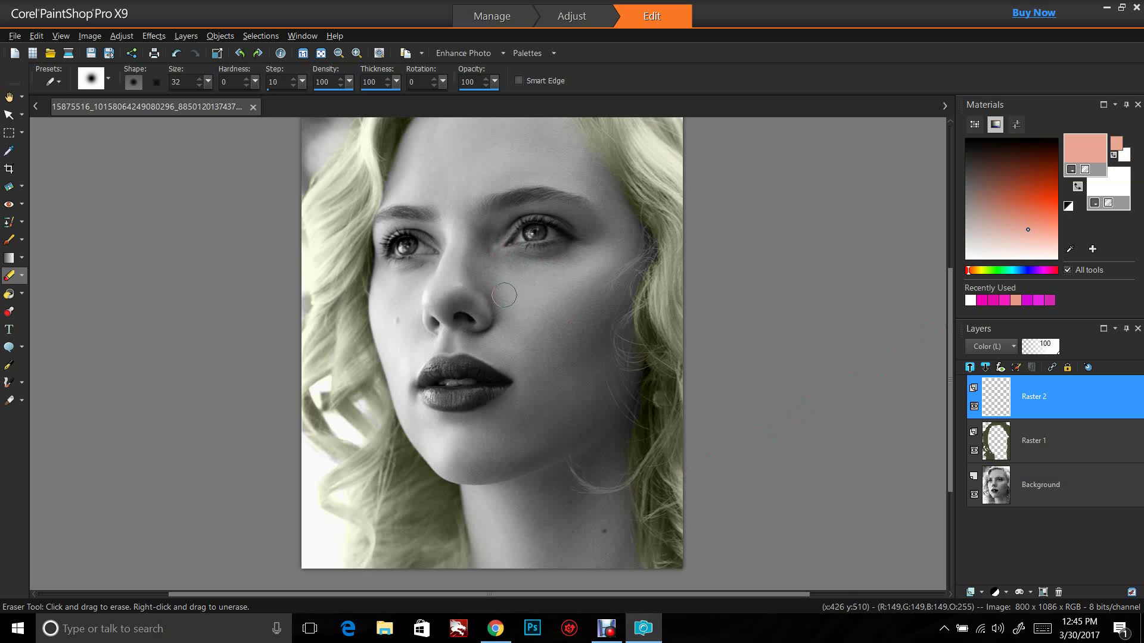
Paint skin color over the nose, chin, shaded cheek, temple and forehead with the Paint Brush at size 66
left_click(9, 239)
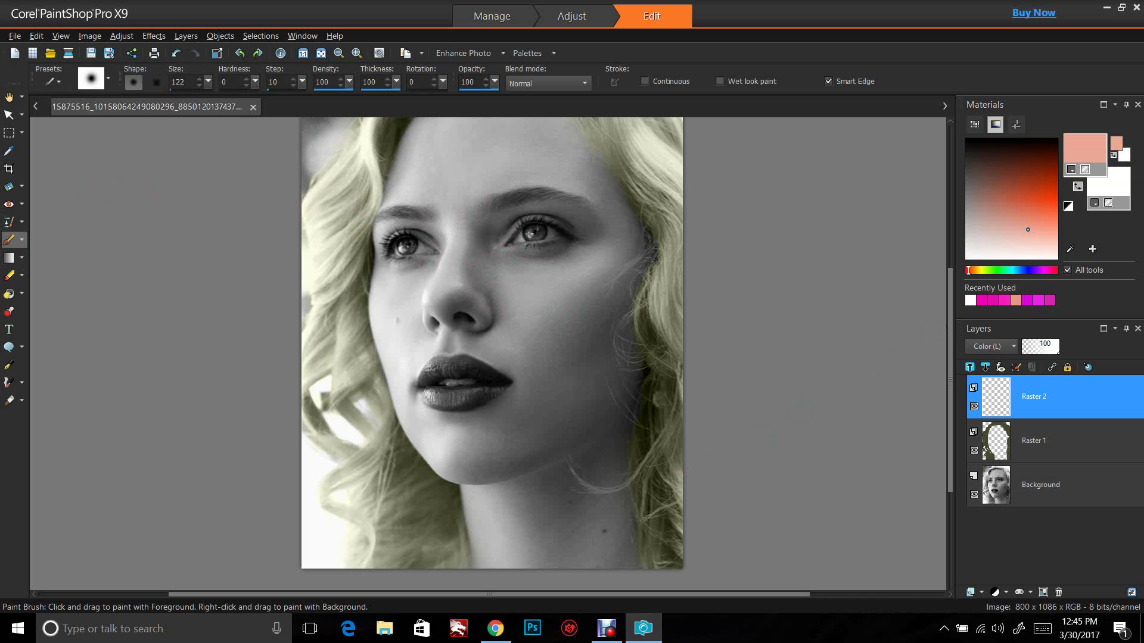
left_click_drag(208, 82, 202, 99)
mouse_move(510, 289)
left_mouse_down()
mouse_move(484, 253)
mouse_move(576, 255)
mouse_move(545, 286)
mouse_move(548, 331)
mouse_move(534, 320)
mouse_move(563, 357)
mouse_move(577, 333)
mouse_move(583, 381)
mouse_move(593, 300)
mouse_move(605, 320)
mouse_move(624, 320)
mouse_move(622, 374)
mouse_move(602, 427)
mouse_move(566, 401)
mouse_move(469, 468)
mouse_move(415, 436)
mouse_move(480, 425)
mouse_move(450, 424)
mouse_move(521, 393)
mouse_move(531, 369)
mouse_move(477, 328)
mouse_move(435, 333)
mouse_move(435, 289)
mouse_move(451, 259)
mouse_move(482, 296)
left_mouse_up()
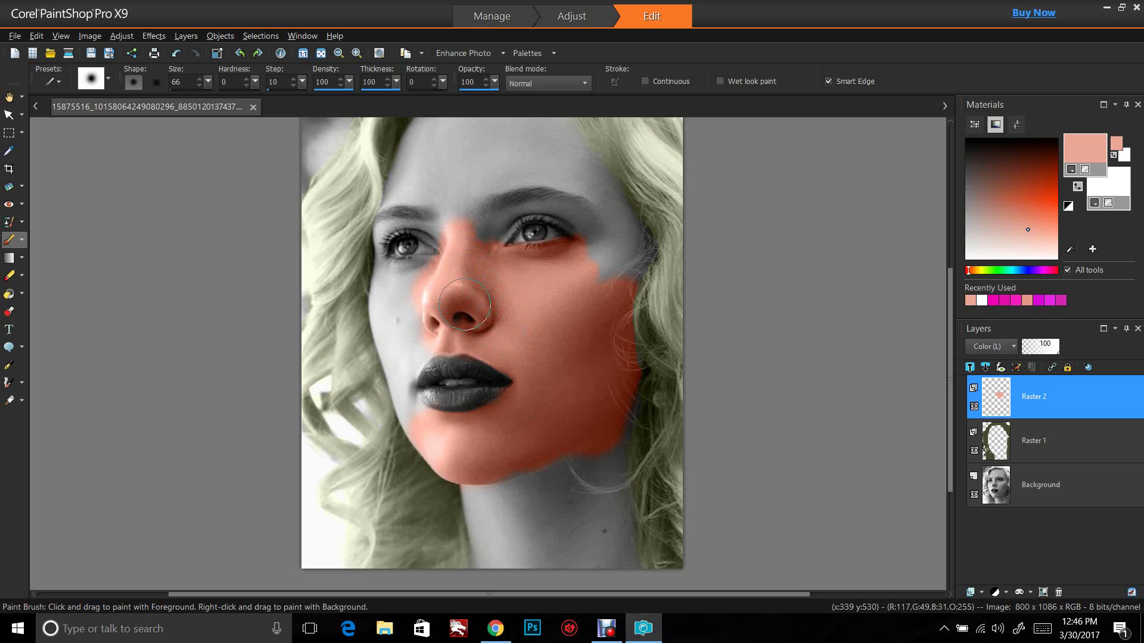
mouse_move(606, 258)
left_mouse_down()
mouse_move(626, 268)
mouse_move(635, 245)
left_mouse_up()
left_click_drag(603, 198, 563, 156)
left_click_drag(950, 341, 950, 334)
scroll(647, 268, "up", 1)
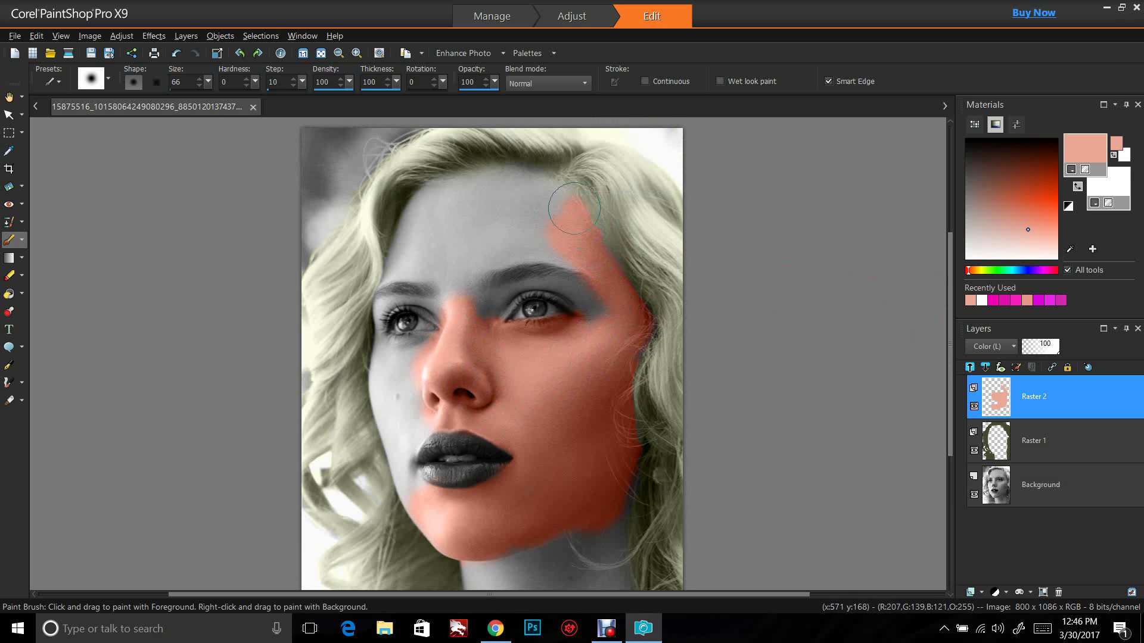
mouse_move(539, 183)
left_mouse_down()
mouse_move(441, 197)
mouse_move(403, 255)
mouse_move(424, 203)
mouse_move(449, 180)
mouse_move(502, 176)
mouse_move(465, 200)
mouse_move(432, 255)
mouse_move(463, 253)
mouse_move(453, 293)
mouse_move(478, 254)
mouse_move(556, 246)
mouse_move(509, 222)
mouse_move(441, 266)
mouse_move(390, 274)
mouse_move(426, 202)
left_mouse_up()
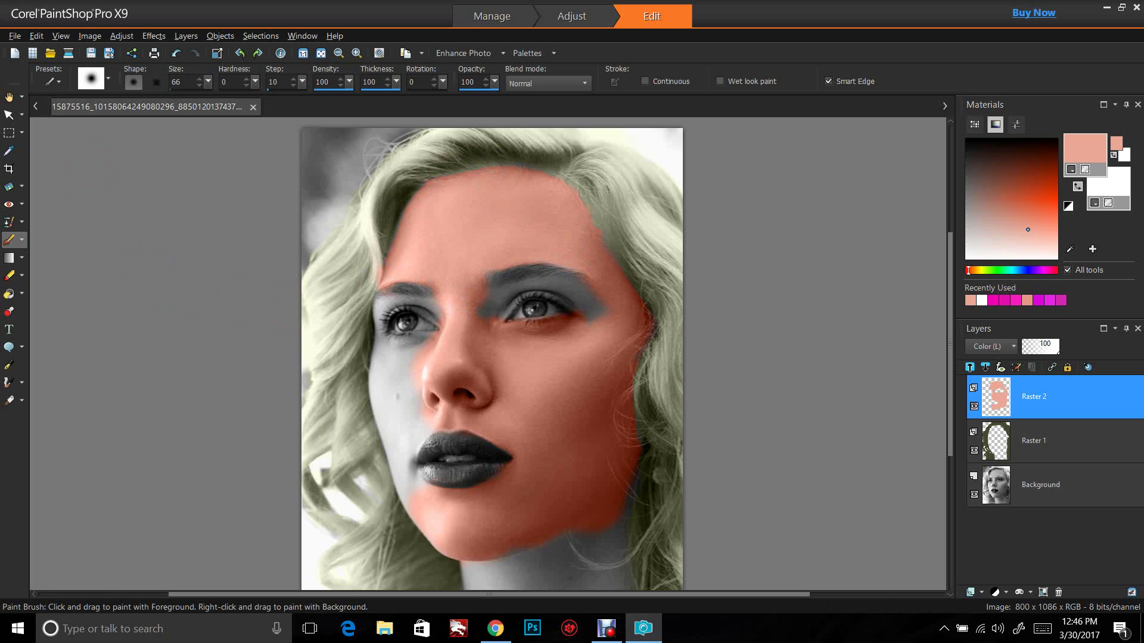
Reduce the brush size to 29 and paint around the eyes, the remaining cheek and the edge of the neck
left_click_drag(208, 81, 206, 99)
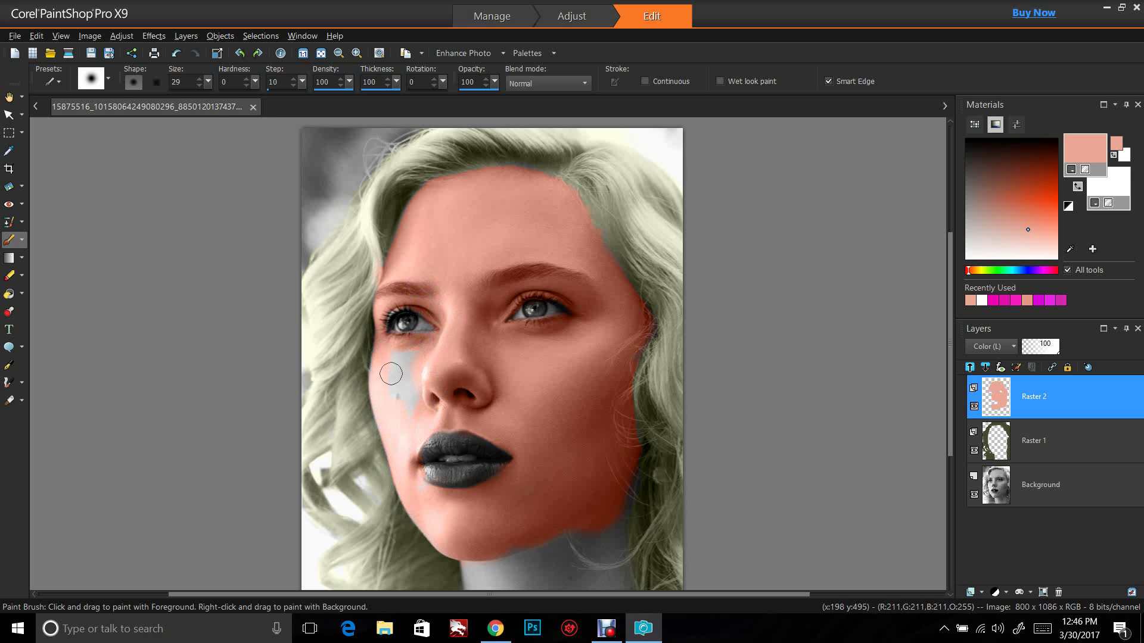
left_click_drag(390, 373, 458, 340)
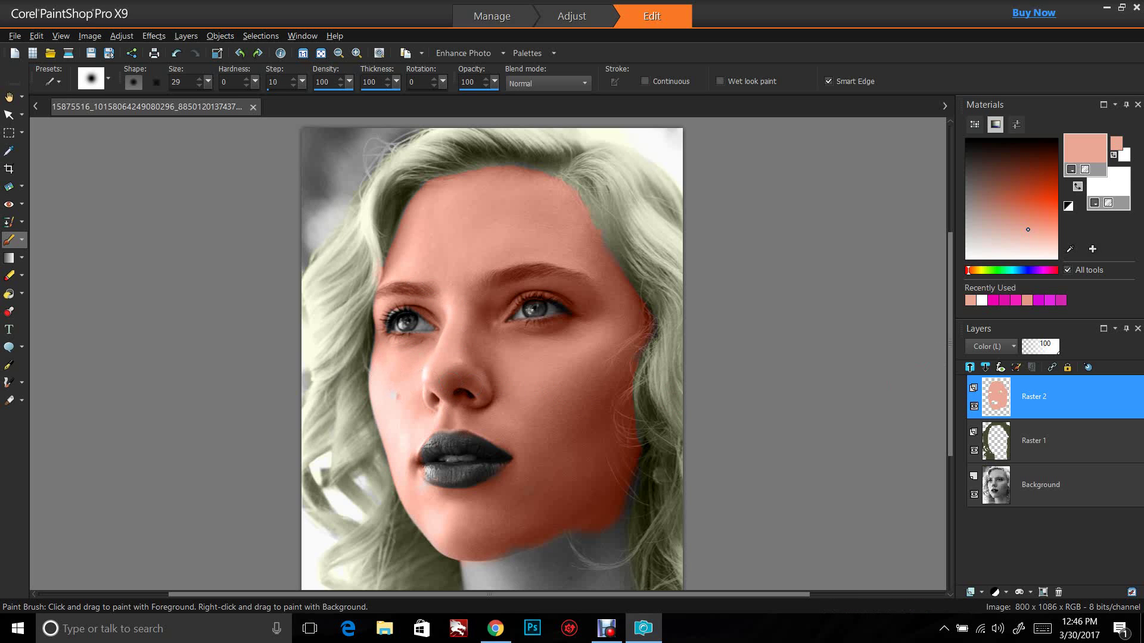
left_click_drag(950, 298, 950, 369)
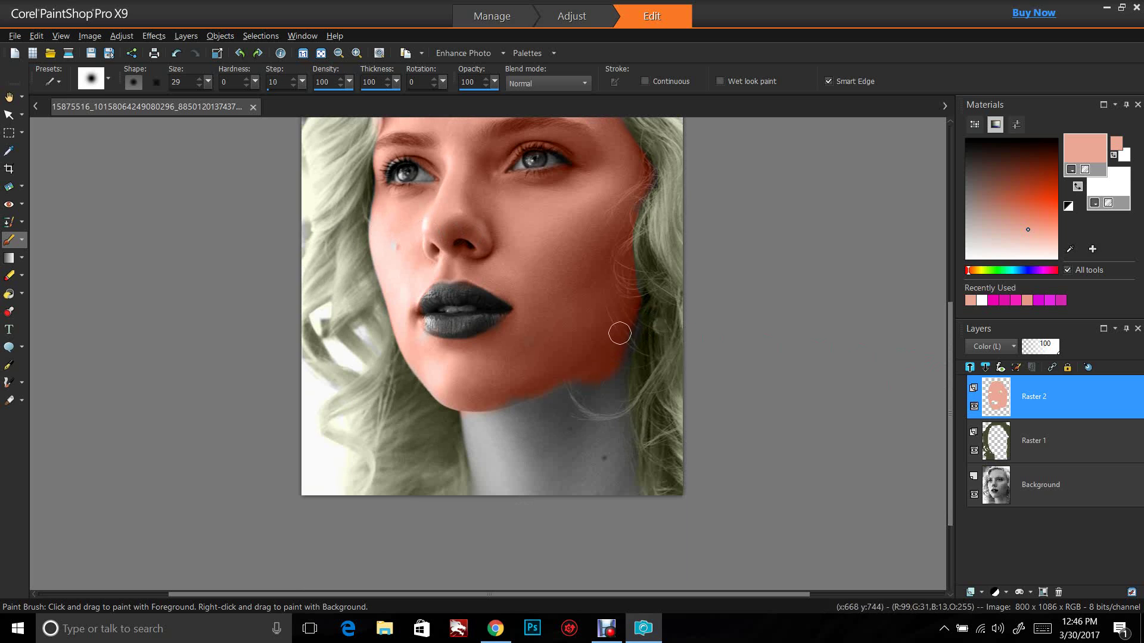
mouse_move(608, 417)
left_mouse_down()
mouse_move(602, 379)
mouse_move(594, 441)
left_mouse_up()
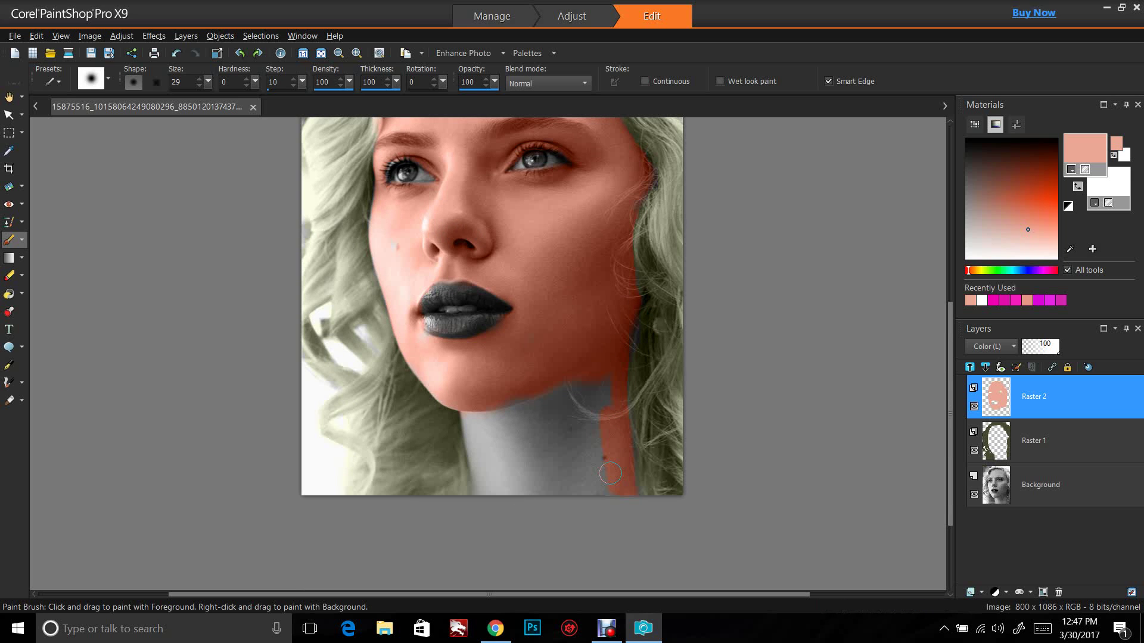
left_click_drag(520, 407, 527, 415)
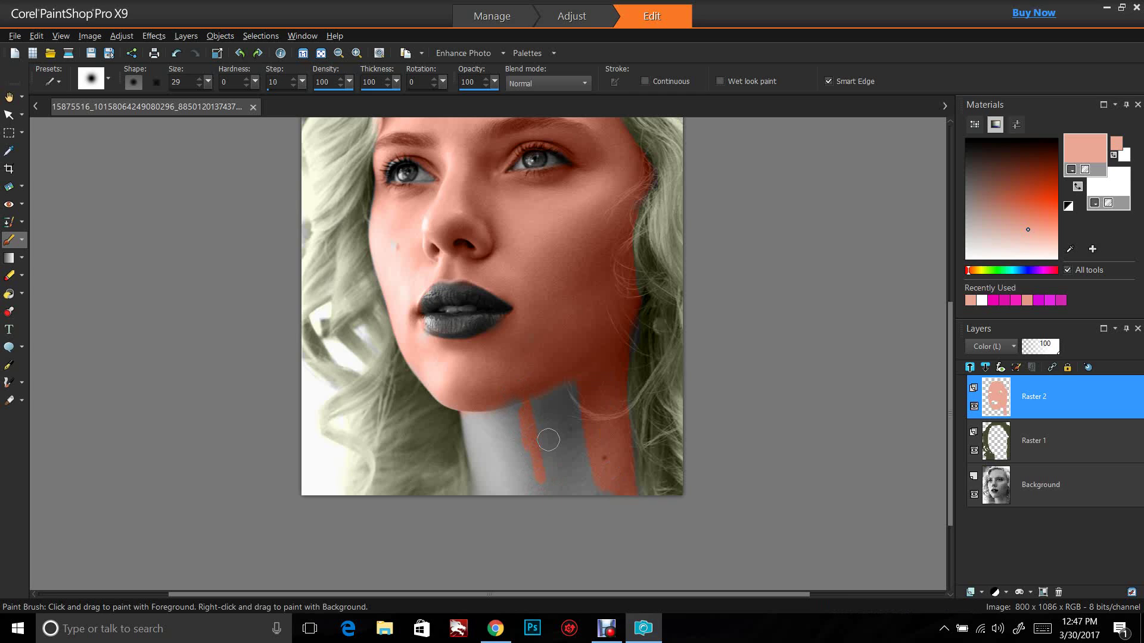
Increase the brush size to 103 and paint the rest of the neck with skin color
left_click(208, 82)
left_click_drag(211, 99, 212, 98)
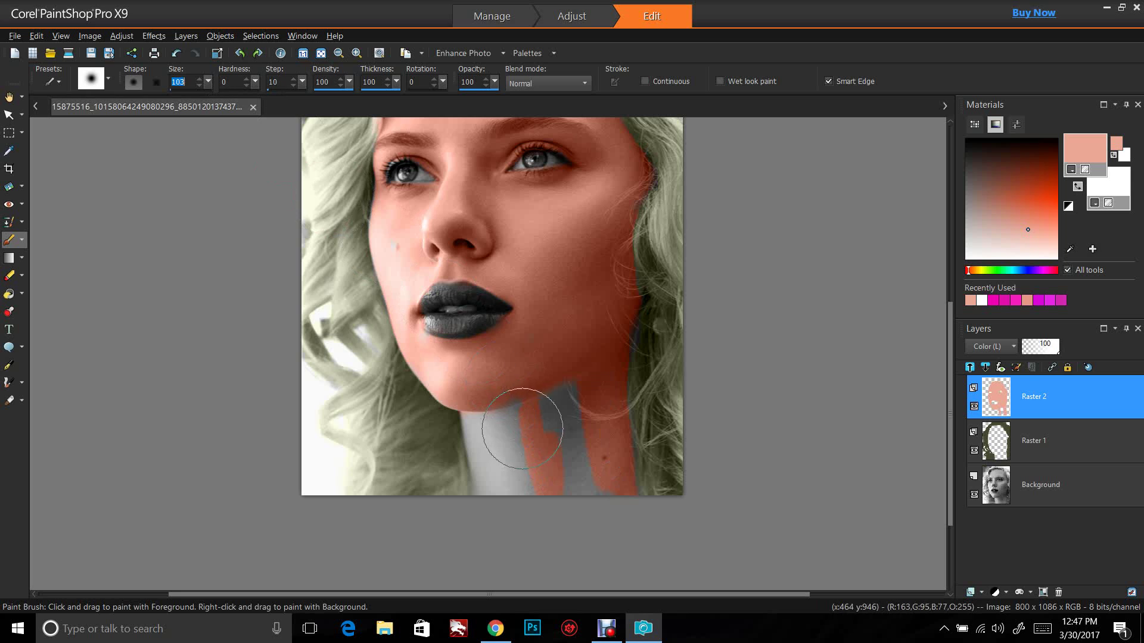
mouse_move(530, 424)
left_mouse_down()
mouse_move(546, 398)
mouse_move(567, 404)
mouse_move(596, 477)
mouse_move(620, 486)
mouse_move(500, 490)
mouse_move(456, 444)
mouse_move(450, 411)
mouse_move(512, 423)
mouse_move(525, 395)
left_mouse_up()
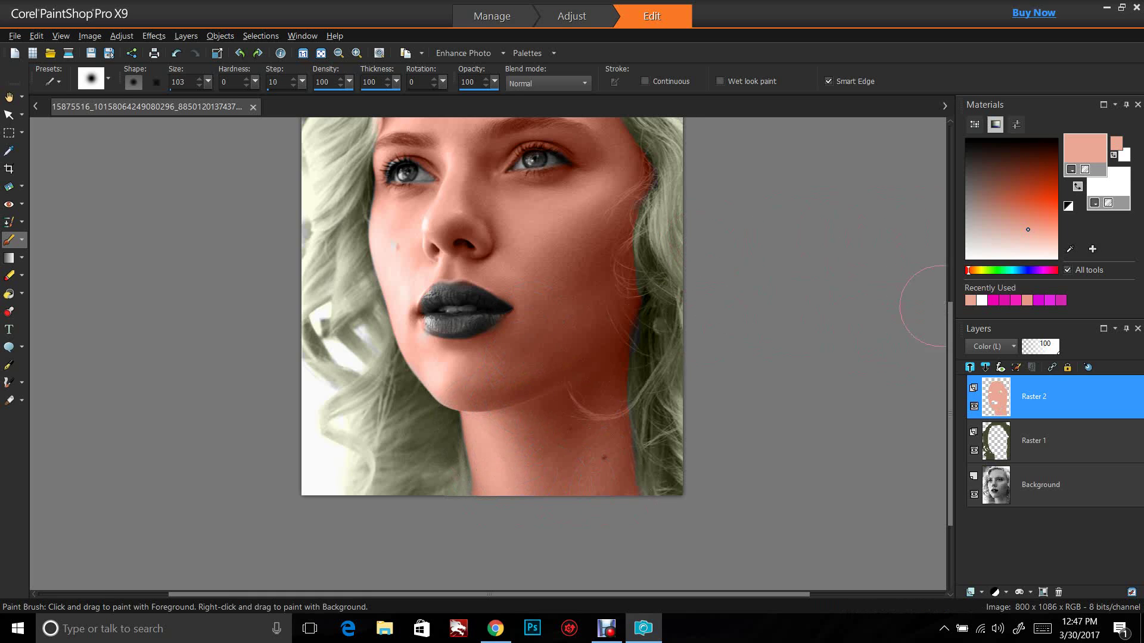
Erase the skin color spilling onto the hair beside the forehead with the size 32 Eraser
scroll(492, 352, "up", 3)
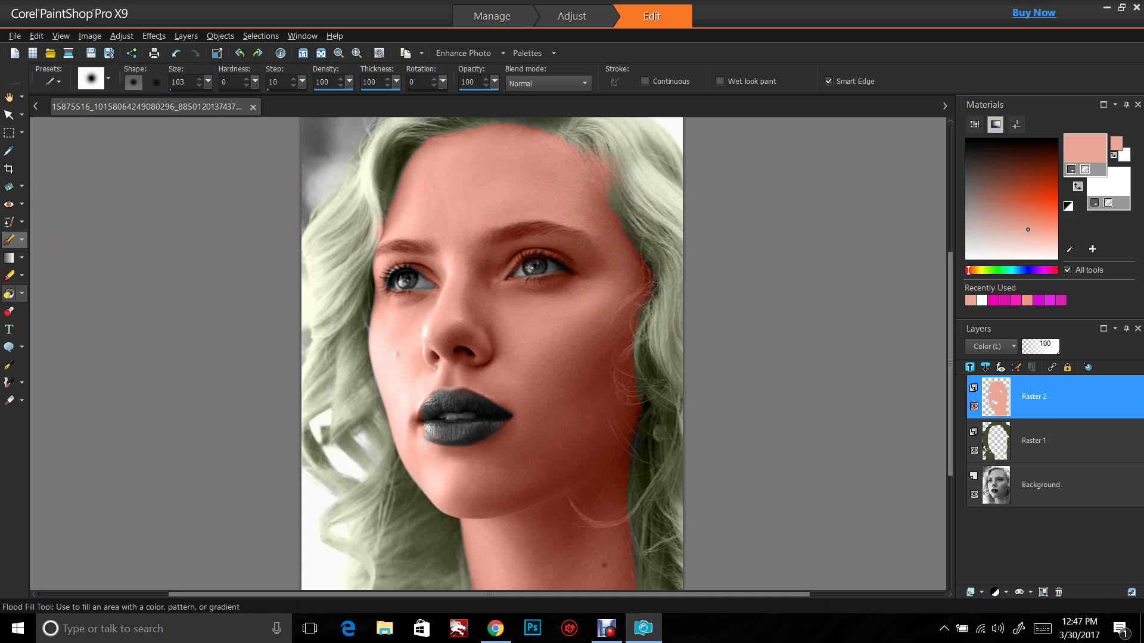
left_click(9, 276)
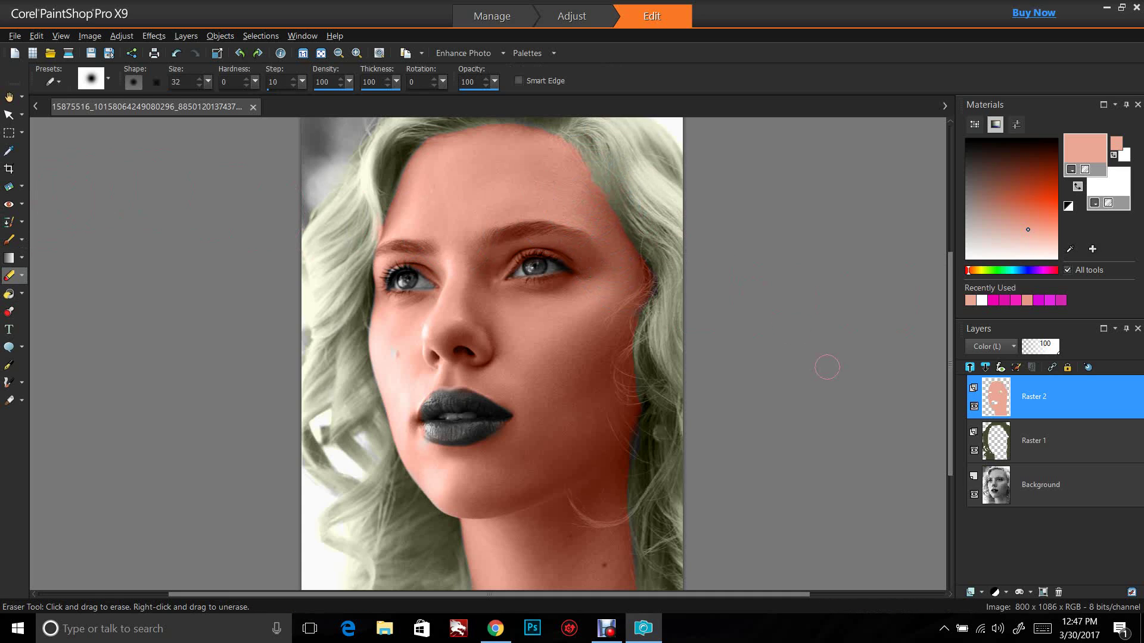
mouse_move(599, 147)
left_mouse_down()
mouse_move(626, 195)
mouse_move(601, 154)
left_mouse_up()
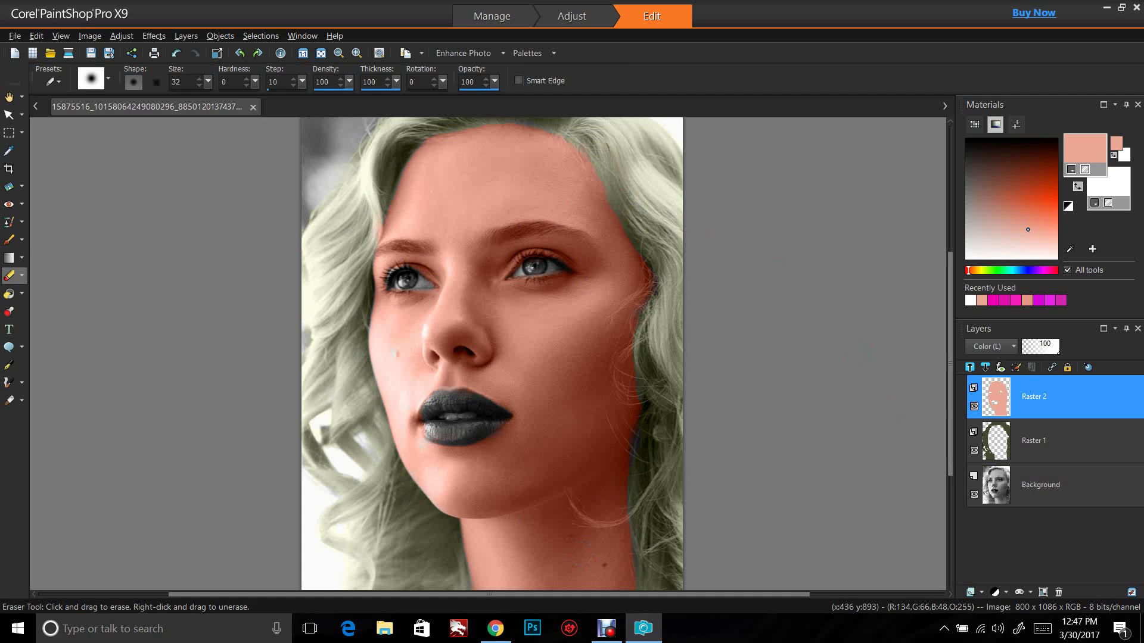
Try lowering the Raster 2 opacity to 54 and painting skin color along the shaded cheek beside the hair
left_click_drag(1057, 352, 1056, 353)
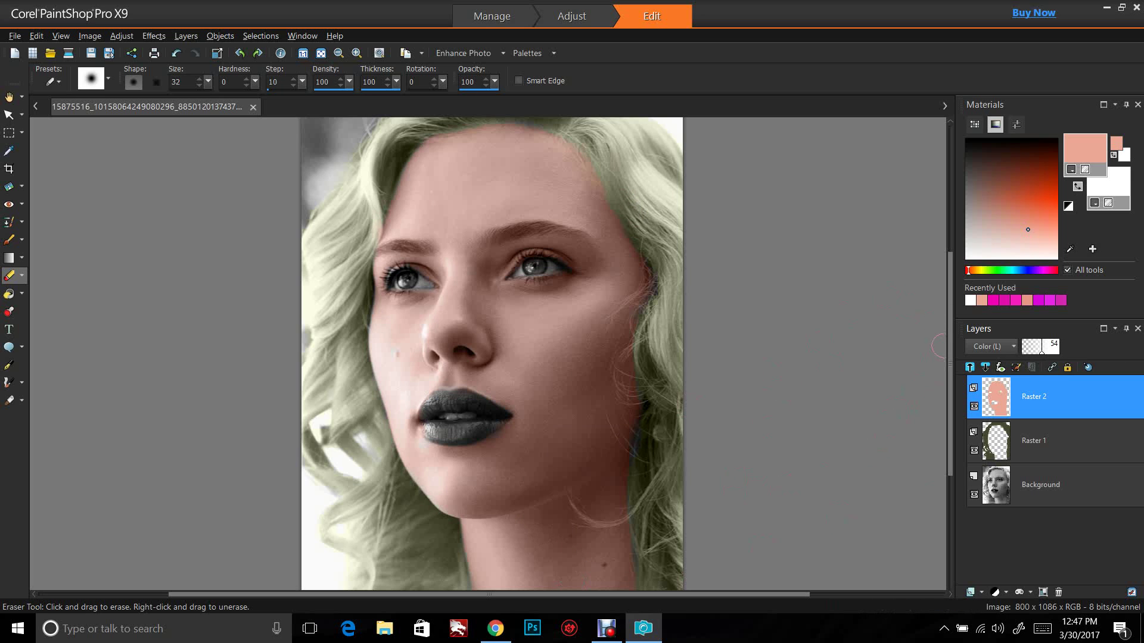
left_click(8, 239)
mouse_move(592, 394)
left_mouse_down()
mouse_move(629, 395)
mouse_move(636, 374)
mouse_move(637, 402)
left_mouse_up()
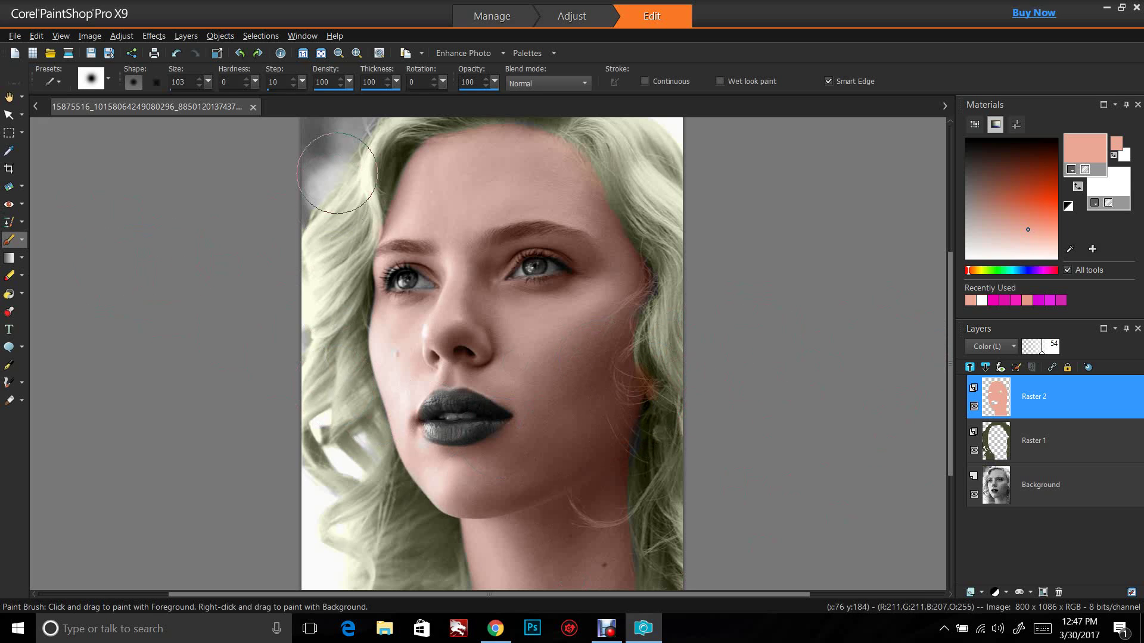
Undo the last brush stroke and the skin layer's opacity change
left_click(37, 35)
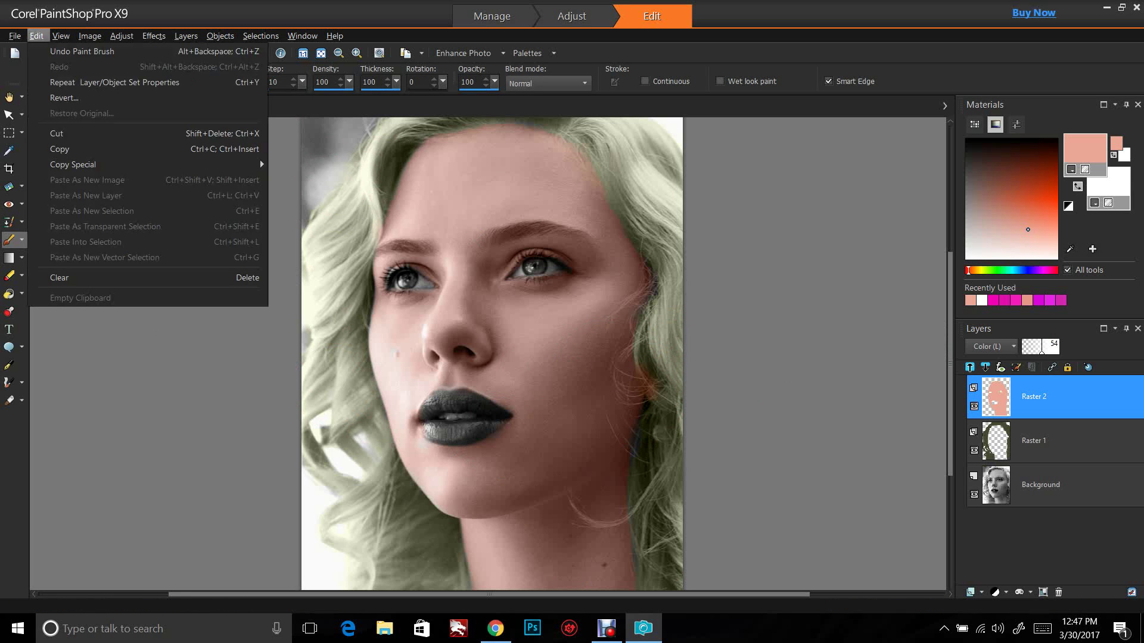
left_click(81, 51)
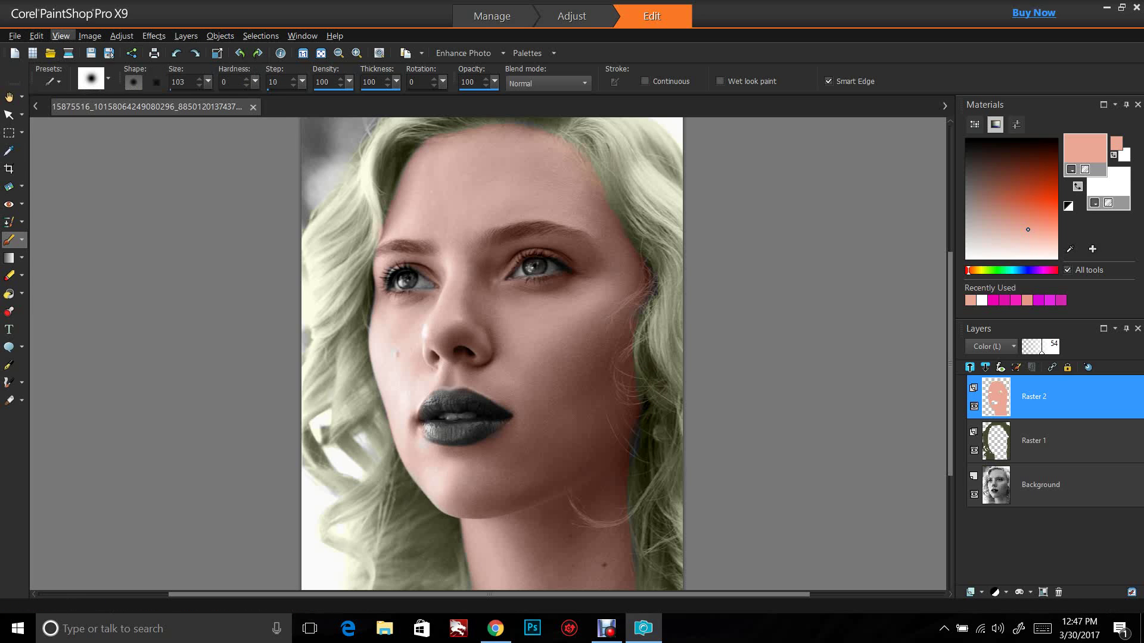
left_click(36, 35)
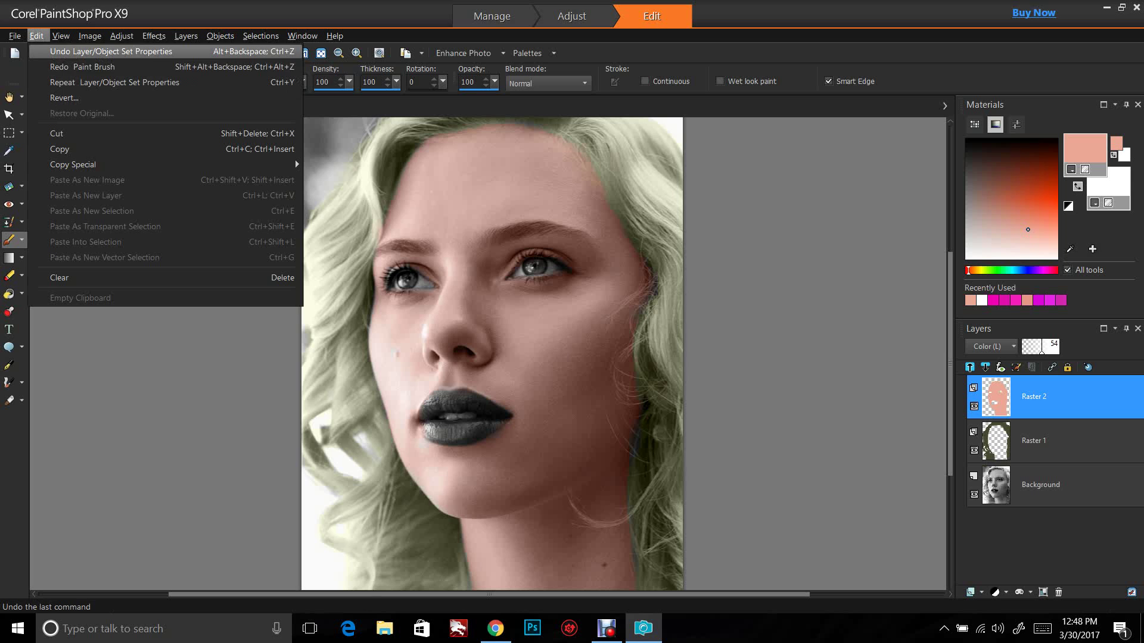
key("Return")
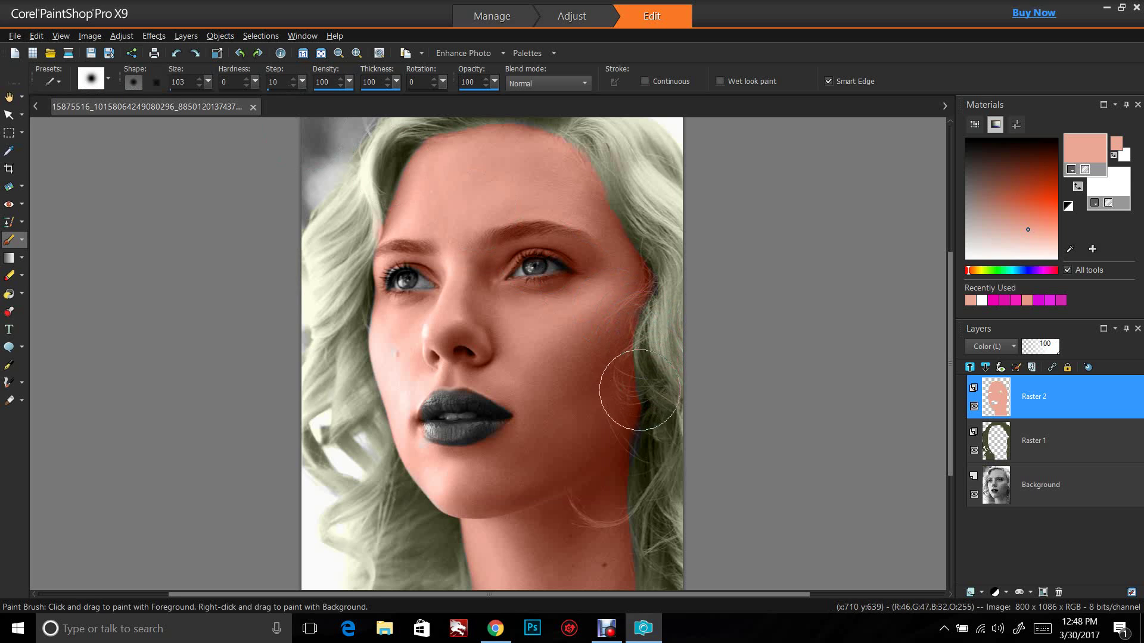
Paint skin color along the shaded cheek's edge beside the hair and set the Raster 2 opacity to 46
mouse_move(640, 393)
left_mouse_down()
mouse_move(635, 381)
mouse_move(635, 415)
left_mouse_up()
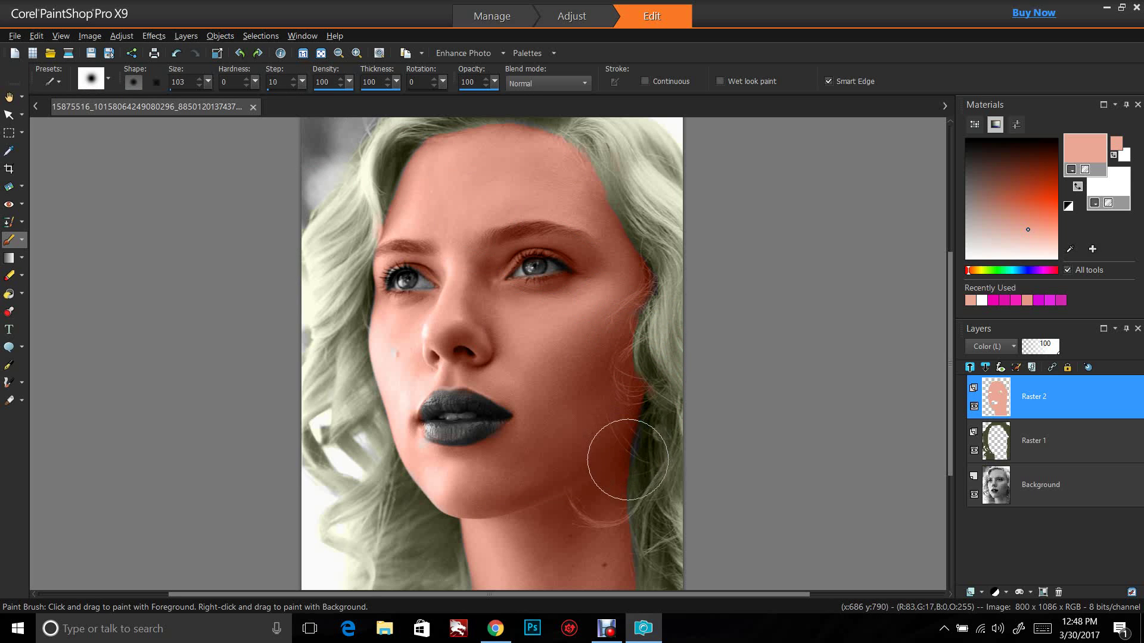
mouse_move(628, 459)
left_mouse_down()
mouse_move(660, 334)
mouse_move(627, 329)
mouse_move(642, 307)
left_mouse_up()
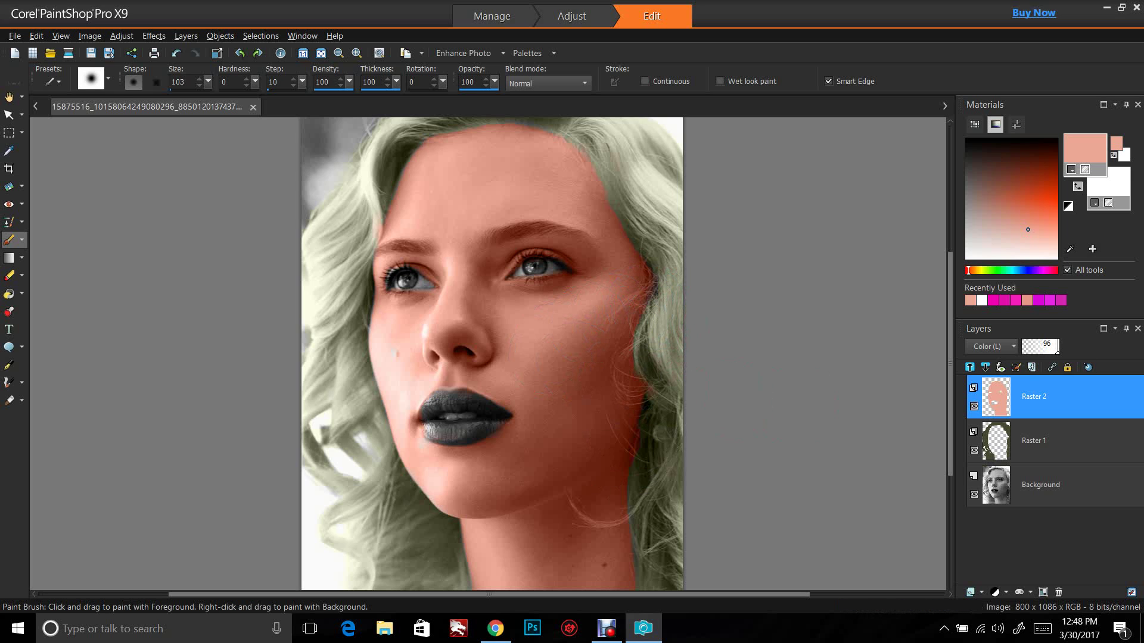
left_click_drag(1058, 346, 1039, 352)
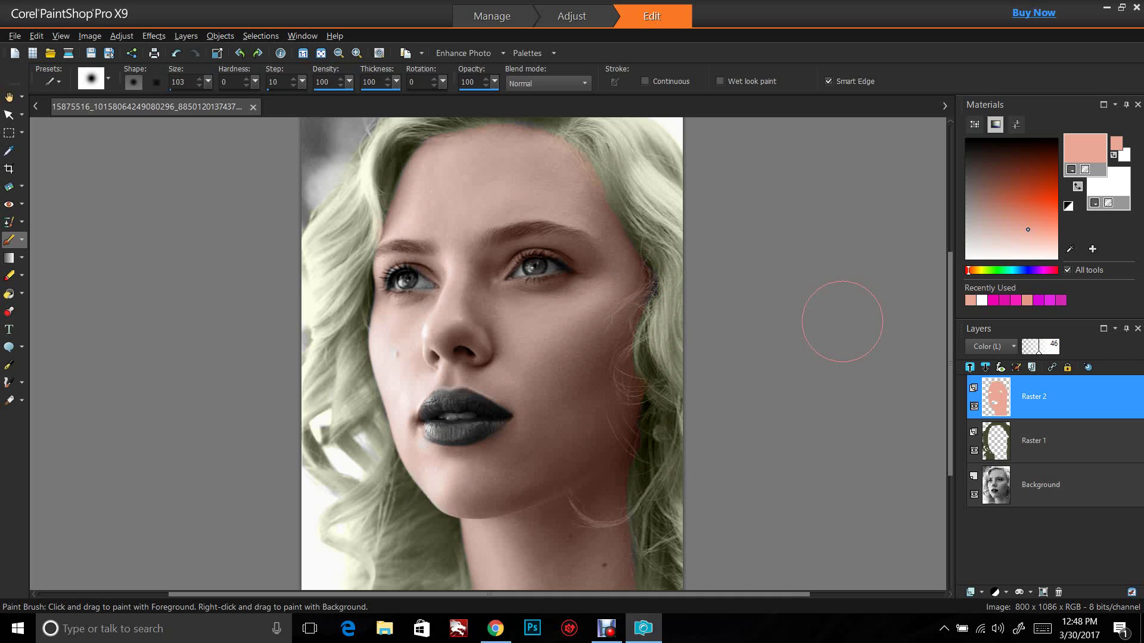
Add a new raster layer with the Color (Legacy) blend mode above the skin layer for the lips
right_click(967, 491)
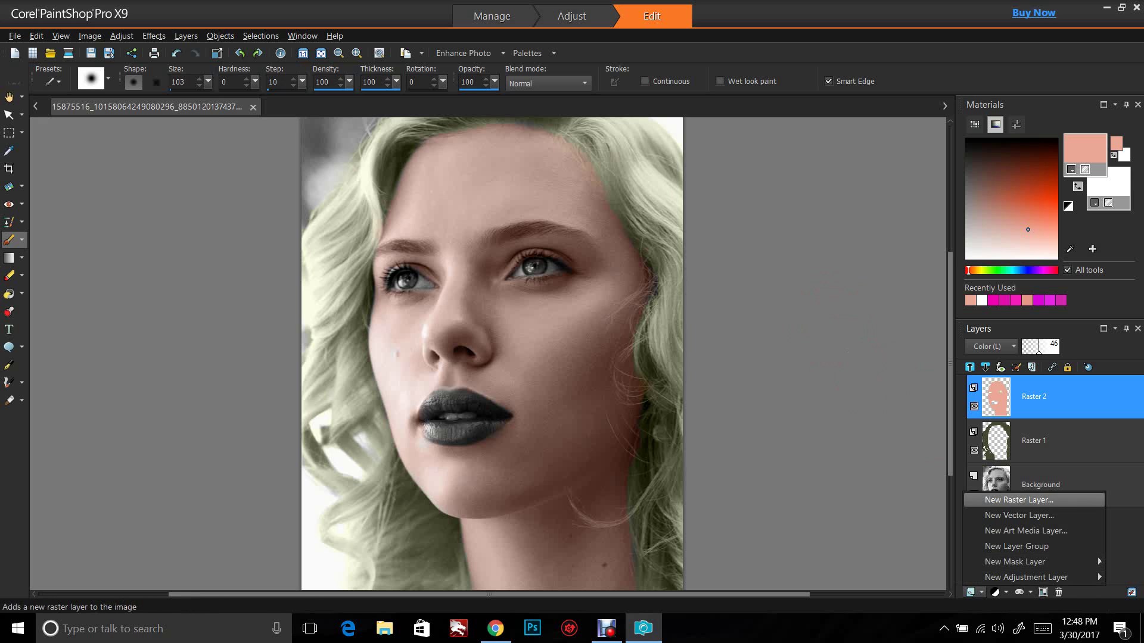
left_click(1013, 501)
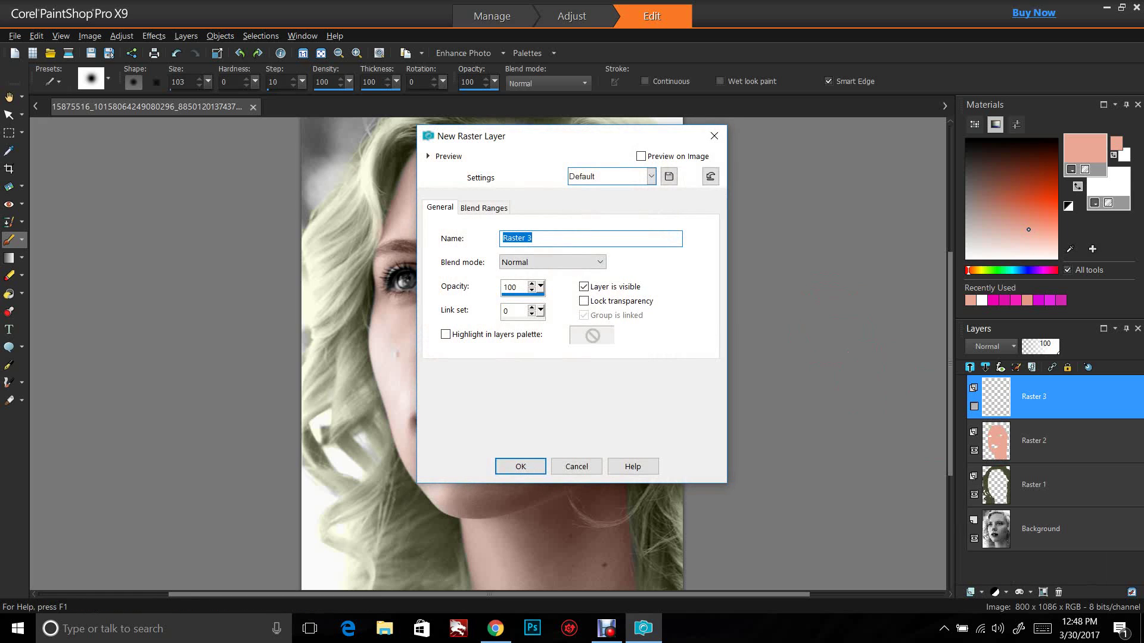
left_click(551, 262)
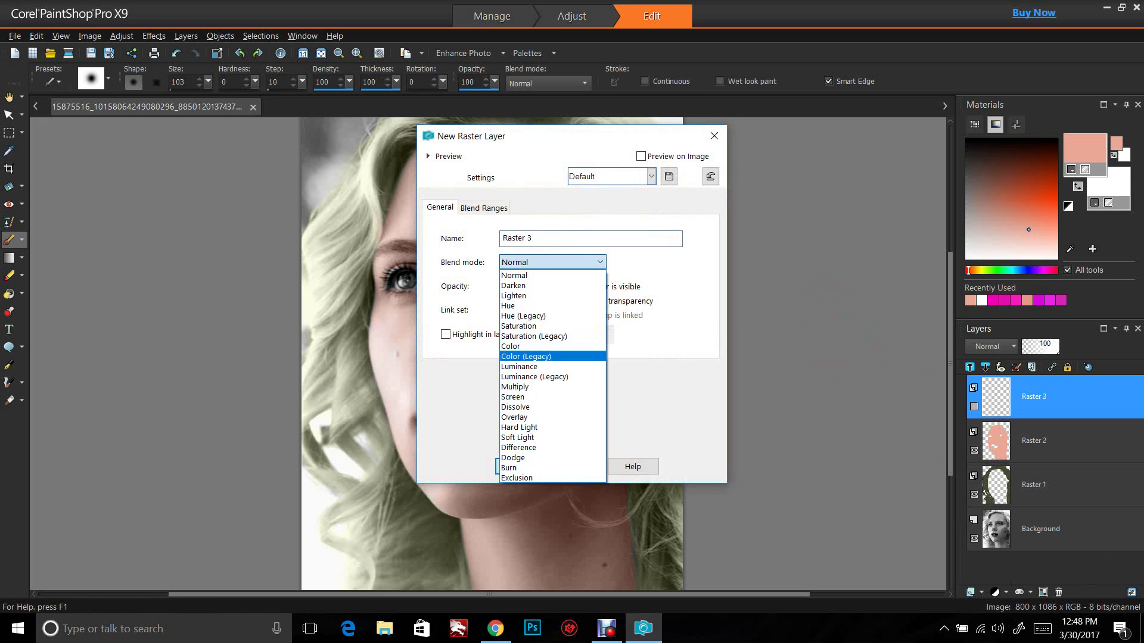
left_click(526, 356)
left_click(522, 466)
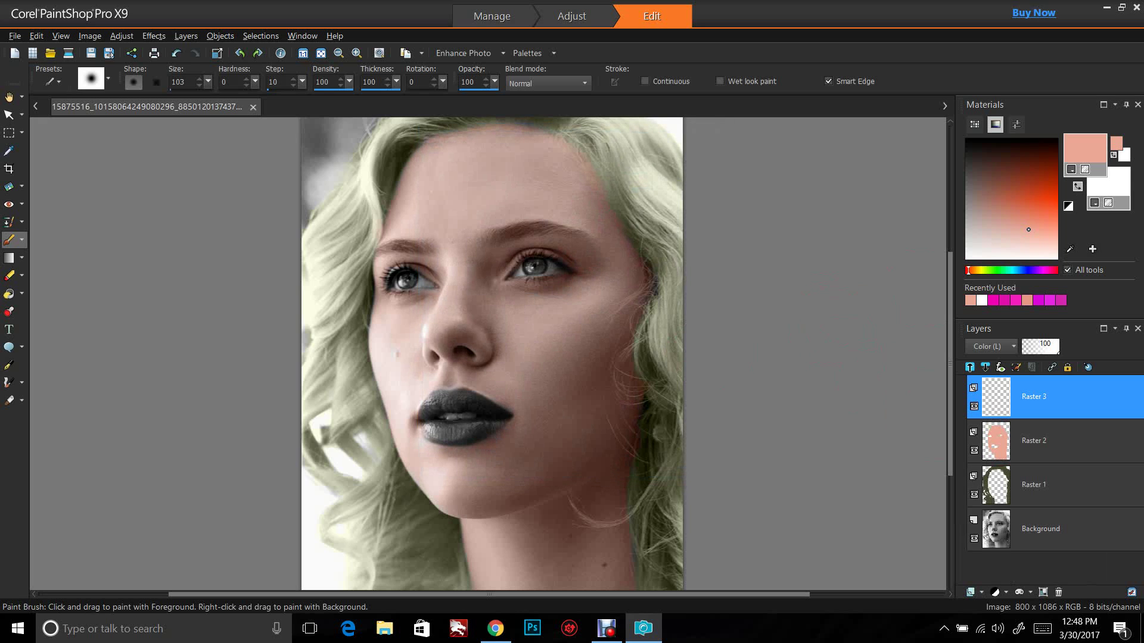
Paint the upper and lower lips bright magenta with a size 12 Paint Brush, leaving the teeth uncolored
left_click(1047, 270)
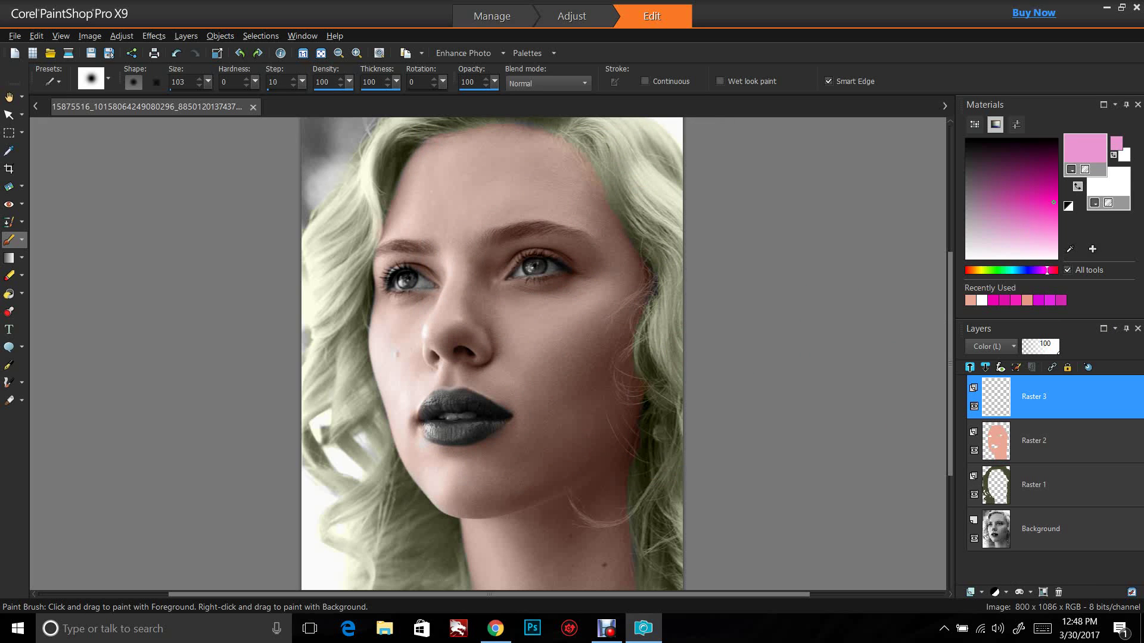
left_click(1053, 202)
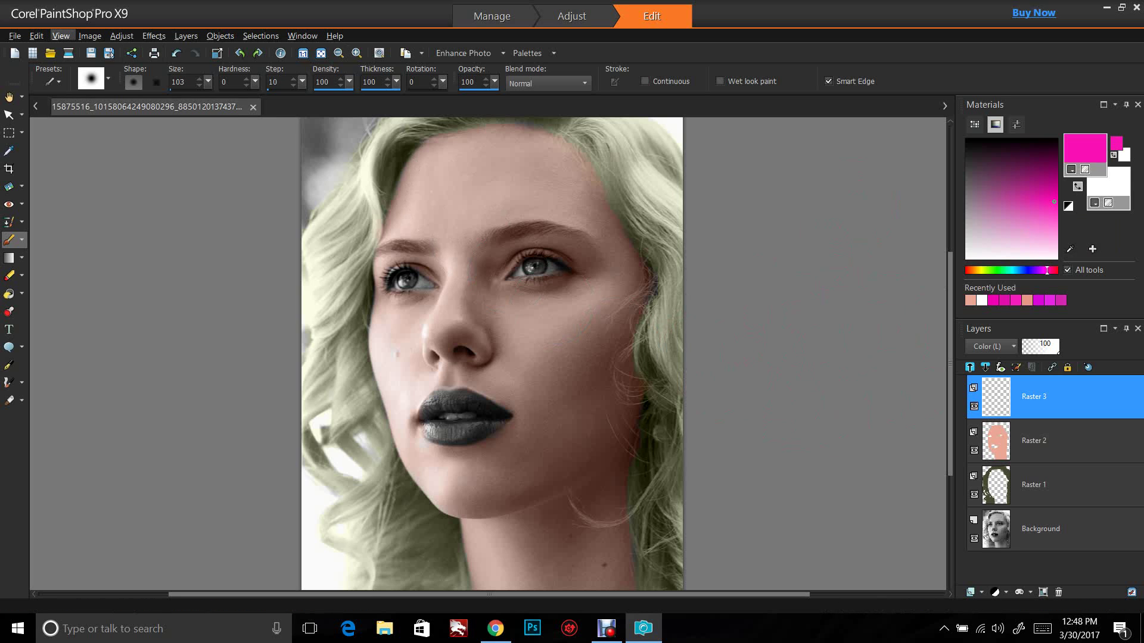
left_click(61, 36)
left_click(84, 184)
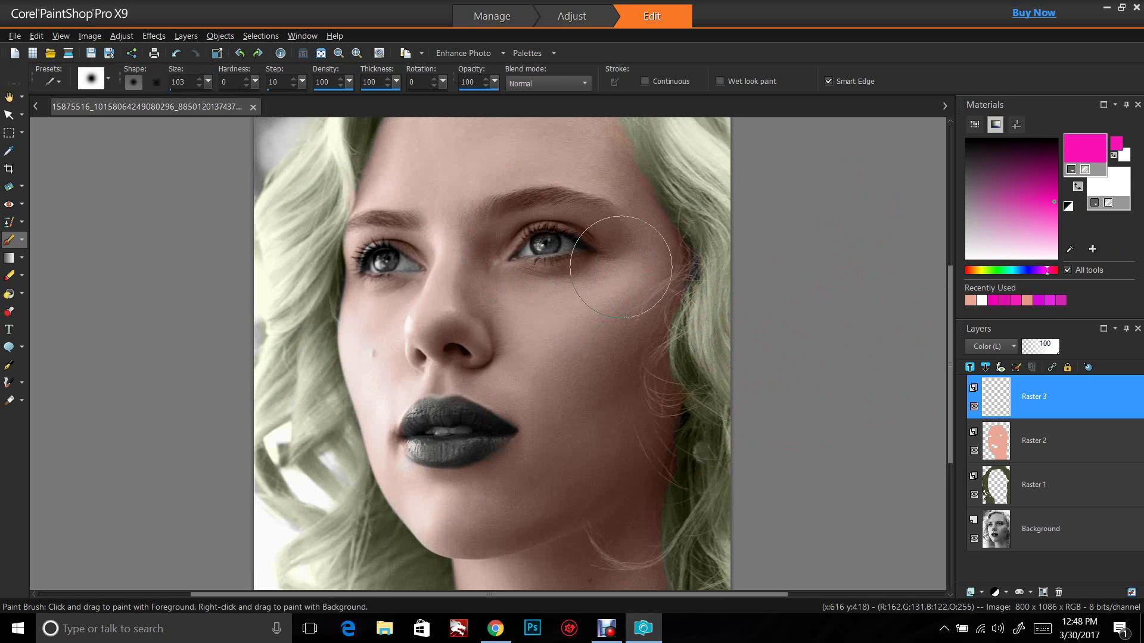
mouse_move(208, 82)
left_mouse_down()
mouse_move(202, 99)
mouse_move(215, 99)
left_mouse_up()
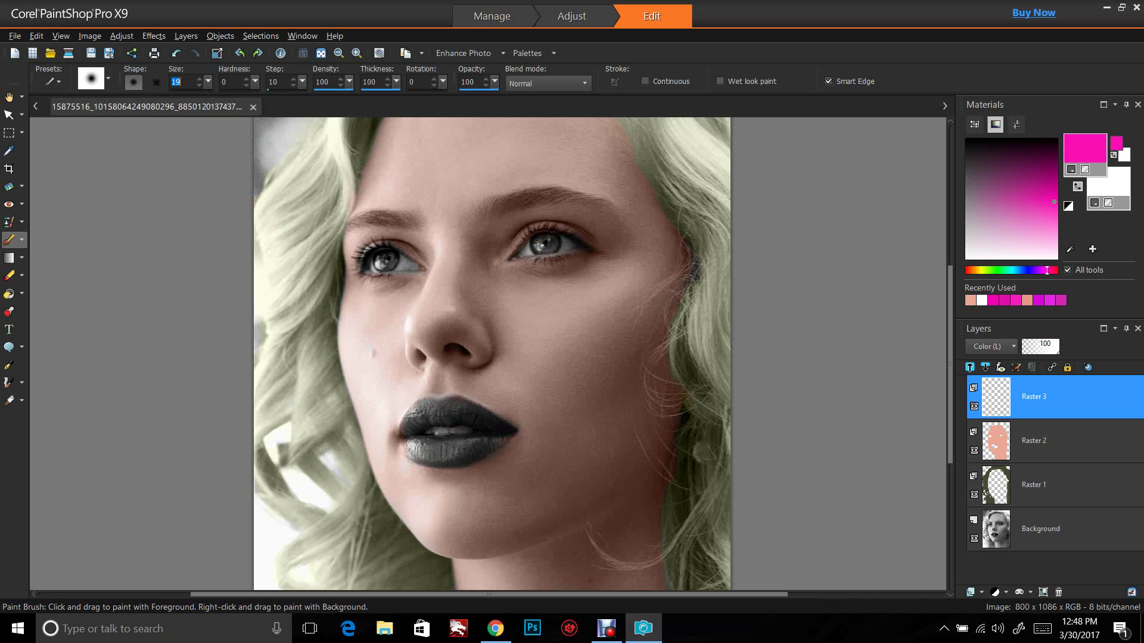
left_click(199, 85)
left_click(199, 85)
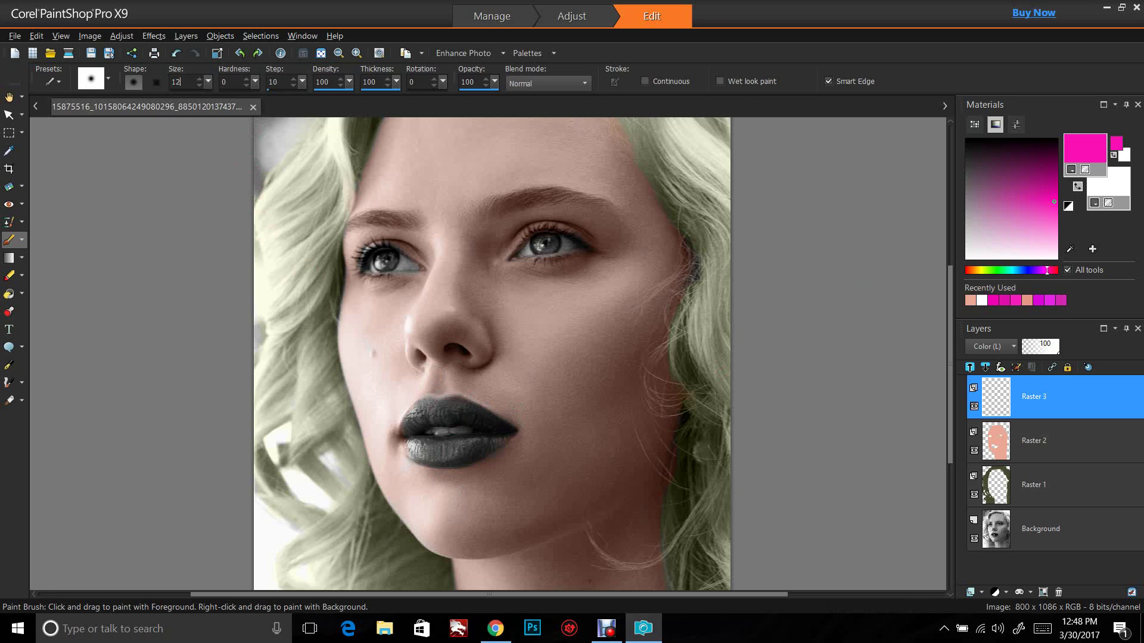
left_click_drag(448, 408, 452, 402)
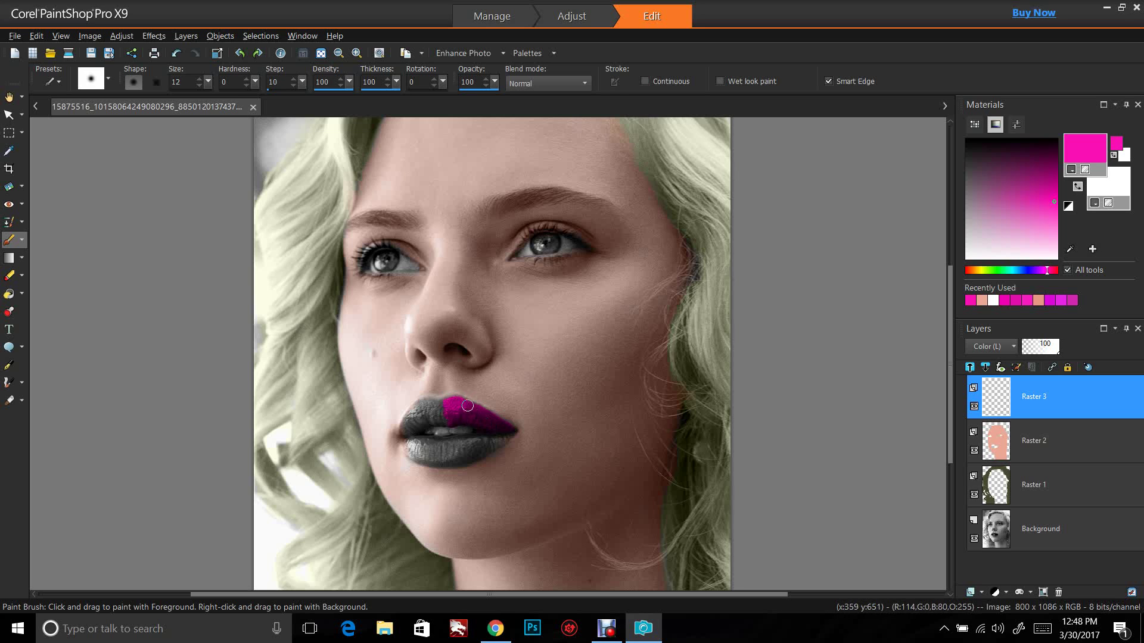
mouse_move(464, 404)
left_mouse_down()
mouse_move(412, 407)
mouse_move(403, 434)
mouse_move(448, 418)
mouse_move(422, 418)
mouse_move(410, 429)
mouse_move(419, 445)
mouse_move(407, 445)
mouse_move(432, 461)
mouse_move(476, 457)
left_mouse_up()
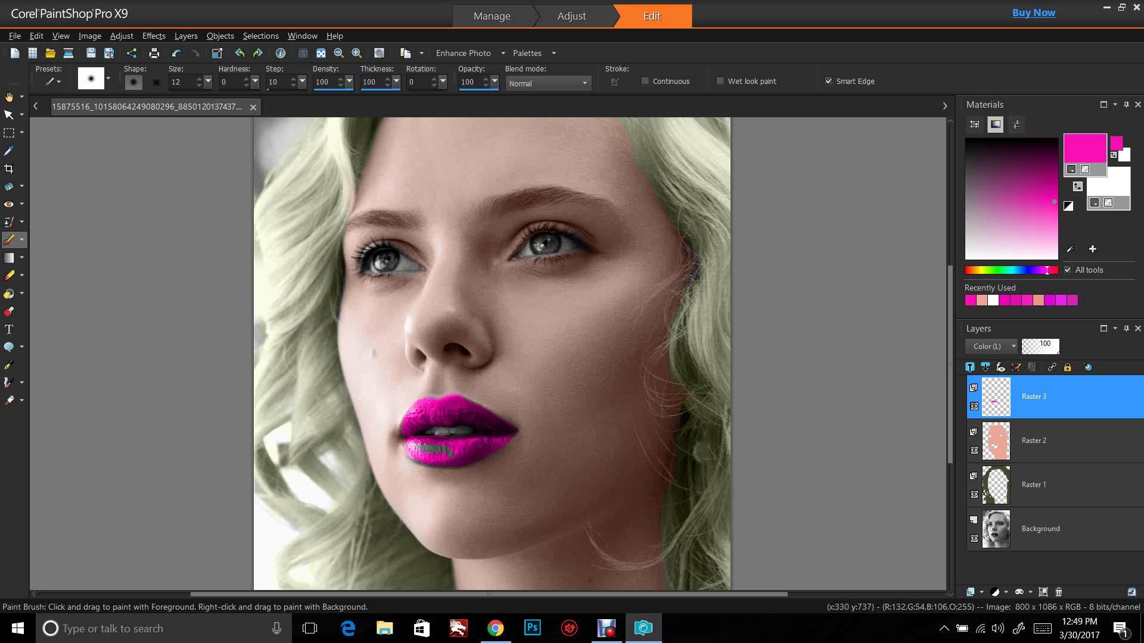
left_click_drag(438, 448, 418, 452)
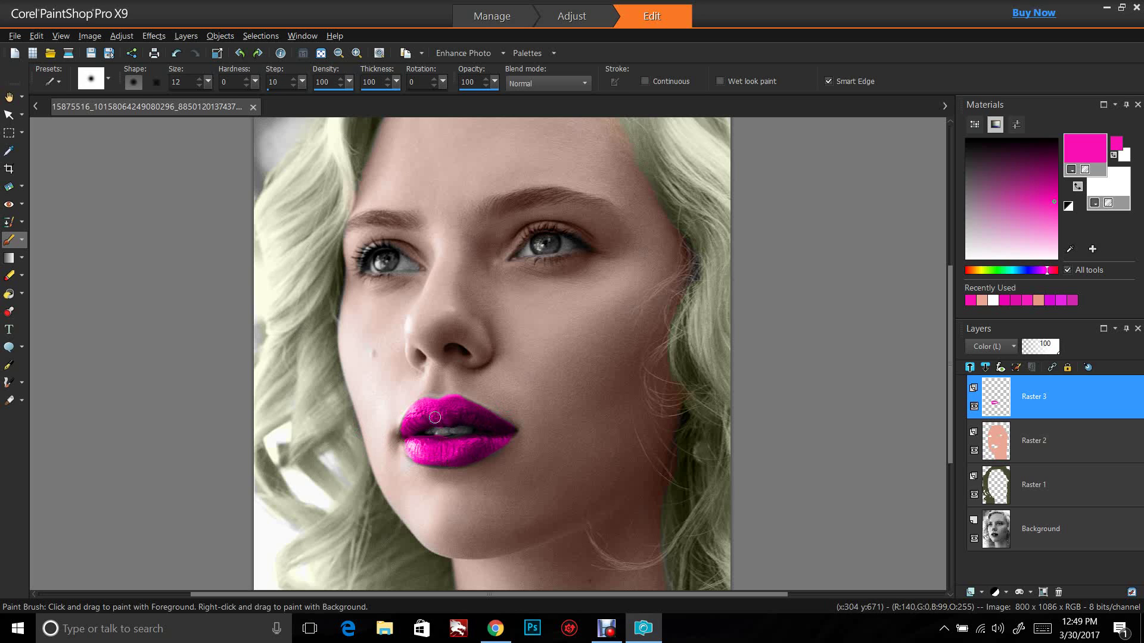
Colorize the lip layer red using Hue/Saturation/Lightness with hue 360, saturation 70 and lightness -50
key("shift+h")
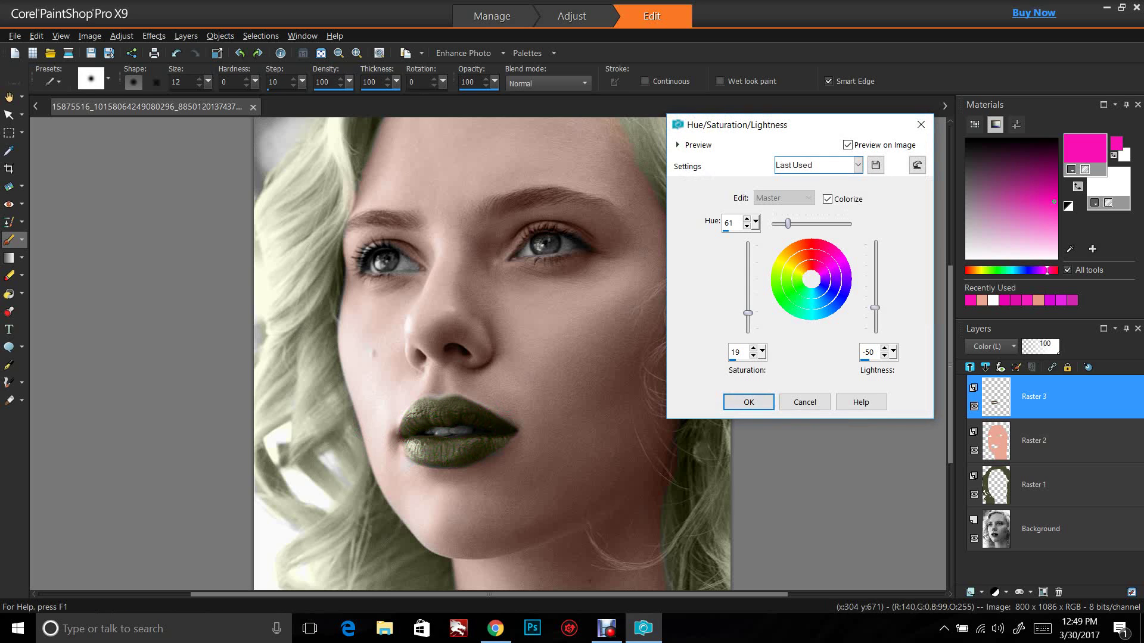
left_click_drag(788, 223, 846, 223)
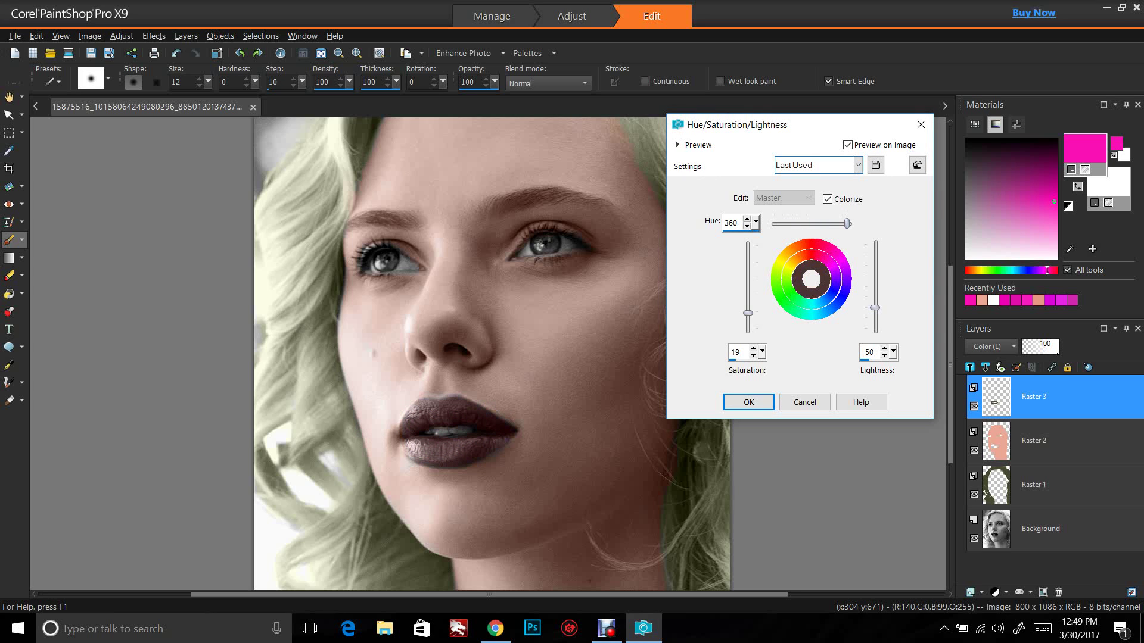
left_click_drag(748, 313, 748, 263)
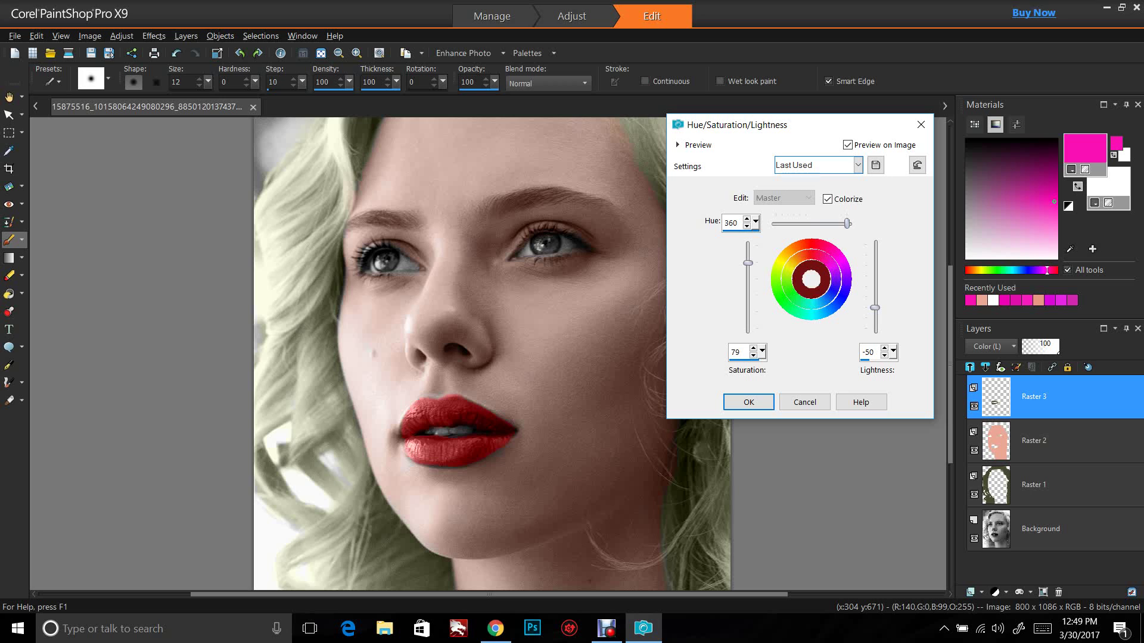
mouse_move(875, 307)
left_mouse_down()
mouse_move(875, 293)
mouse_move(875, 308)
left_mouse_up()
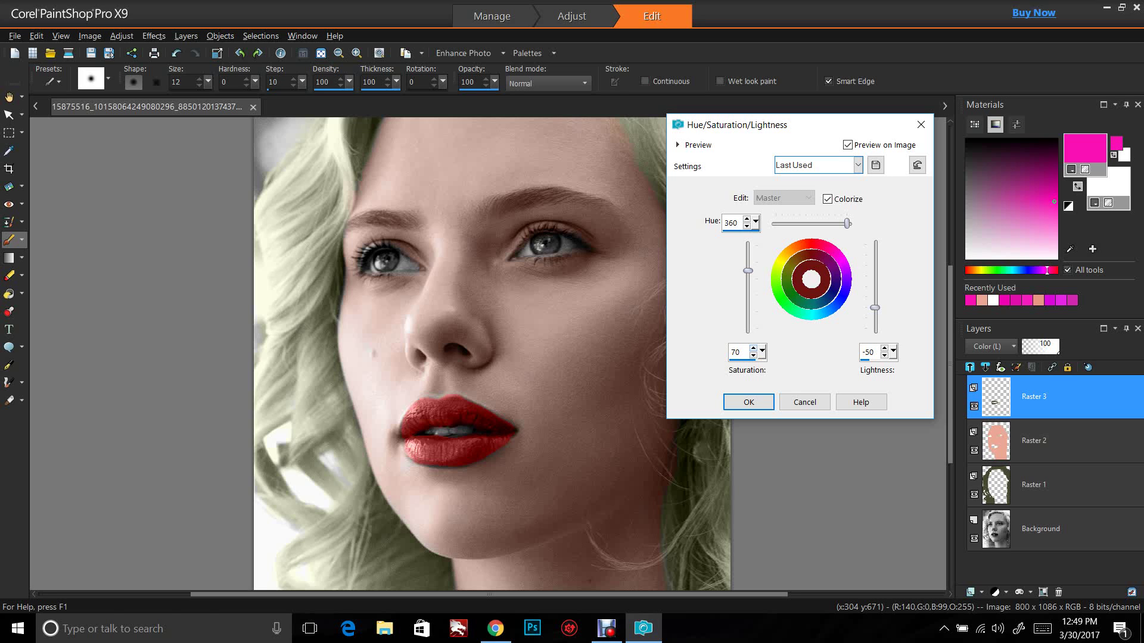
left_click(748, 402)
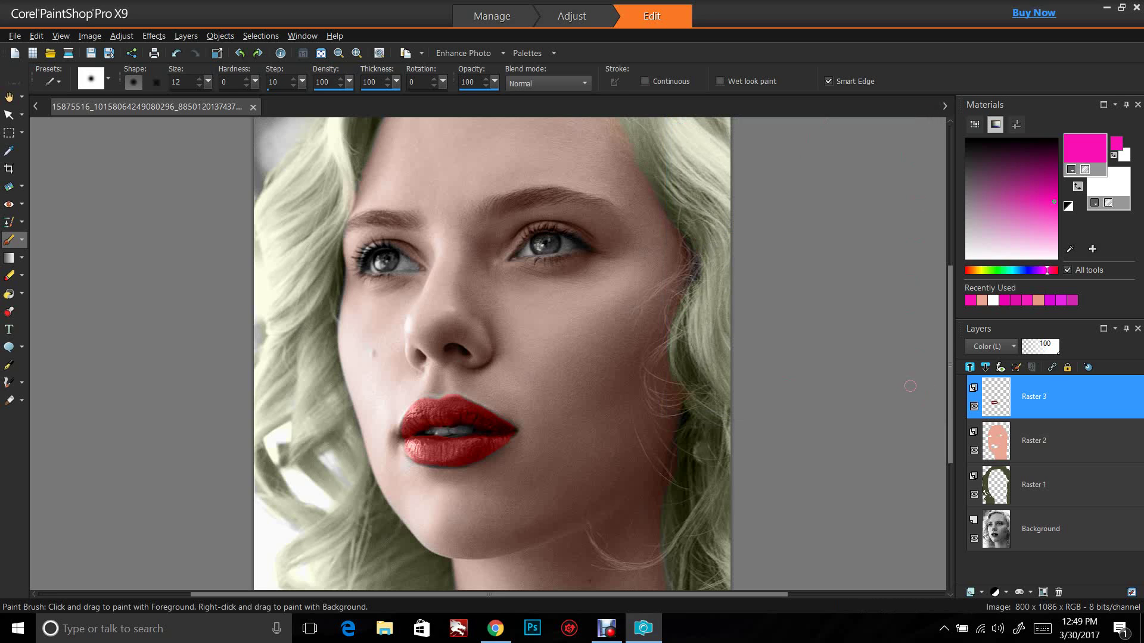
Add a new raster layer with the Color (Legacy) blend mode above the lip layer for the eyes
left_click(977, 592)
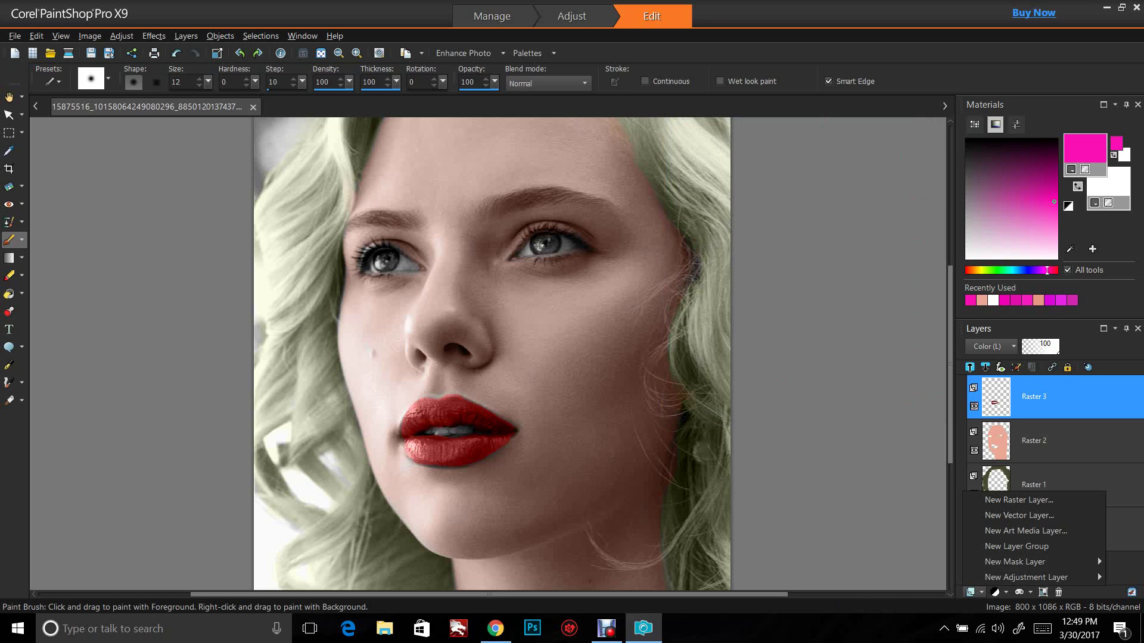
left_click(1019, 500)
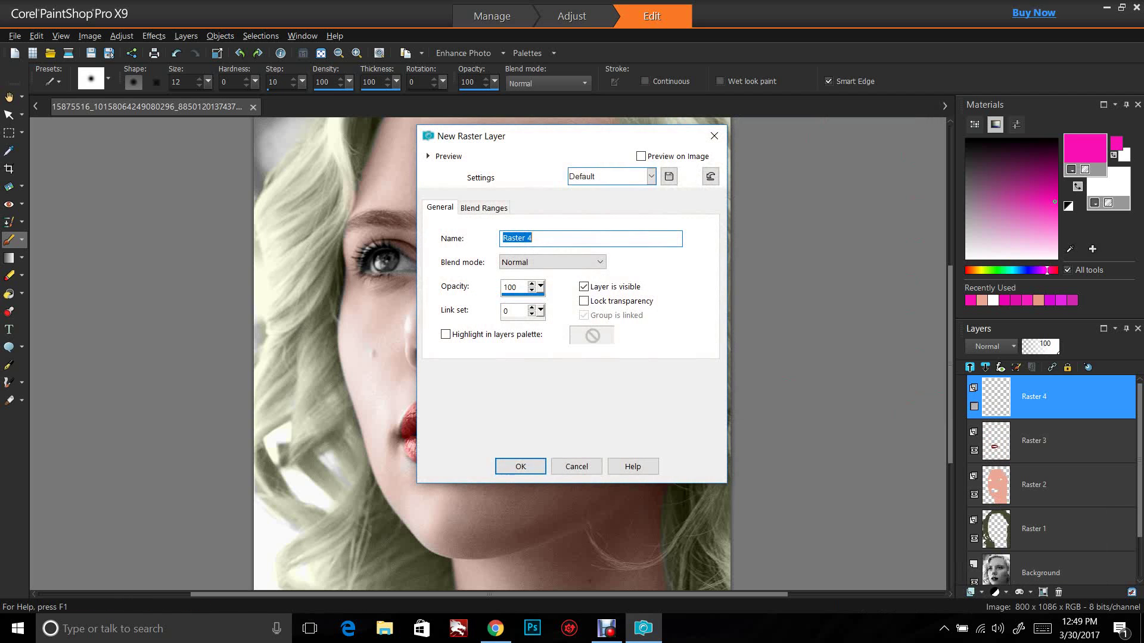
left_click(552, 262)
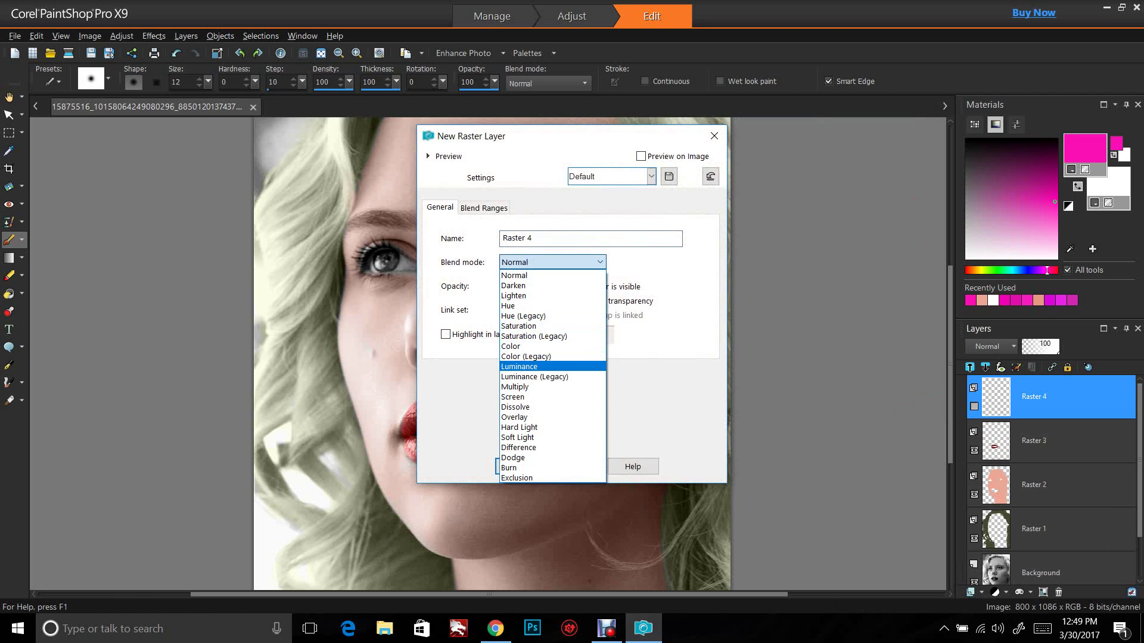
left_click(524, 356)
key("Return")
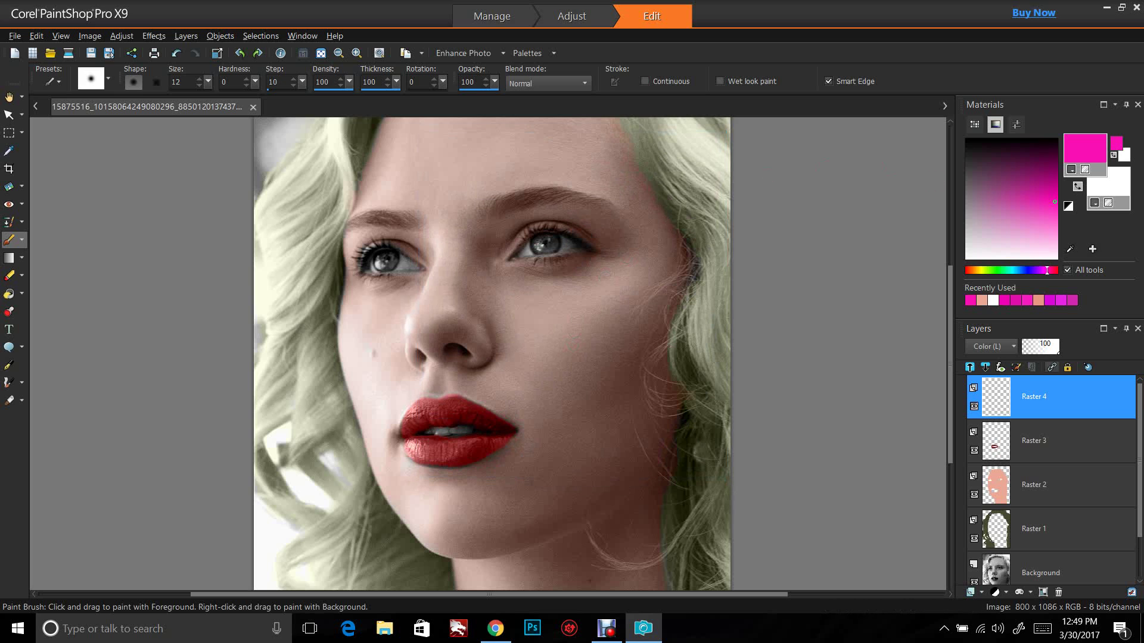
Paint the irises of both eyes magenta with a size 8 Paint Brush
left_click(60, 36)
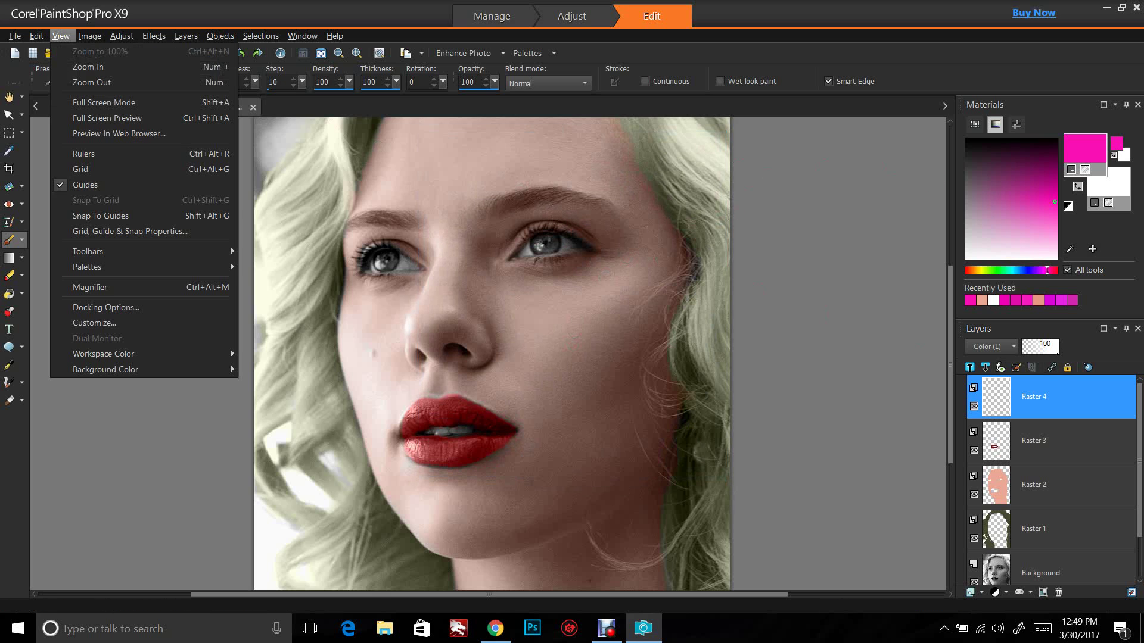
left_click(81, 66)
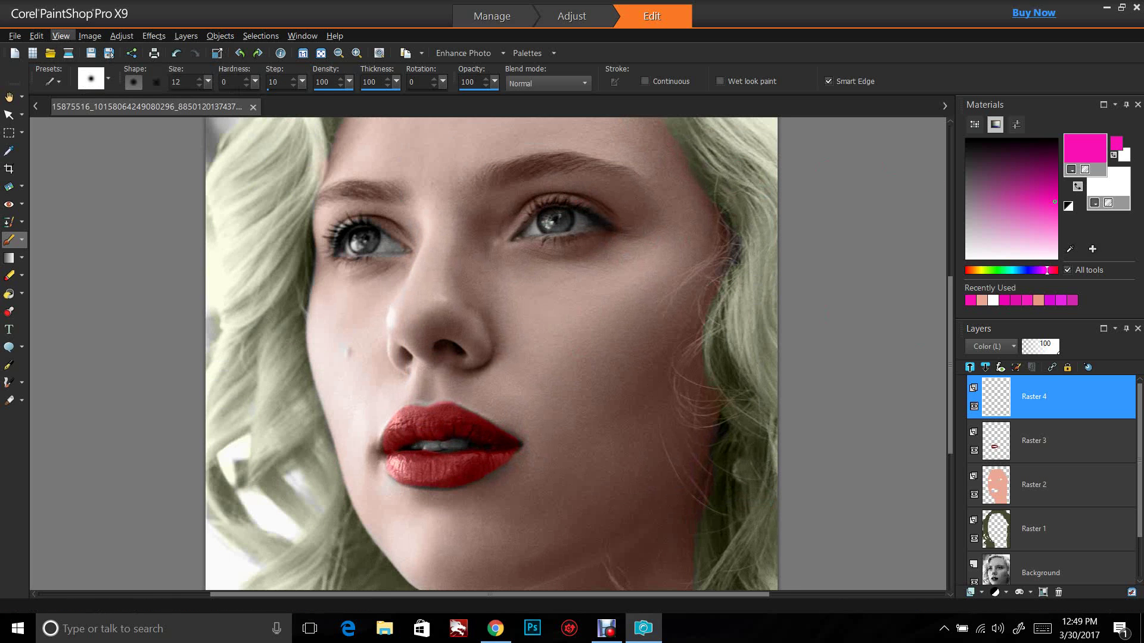
left_click(60, 36)
left_click(81, 67)
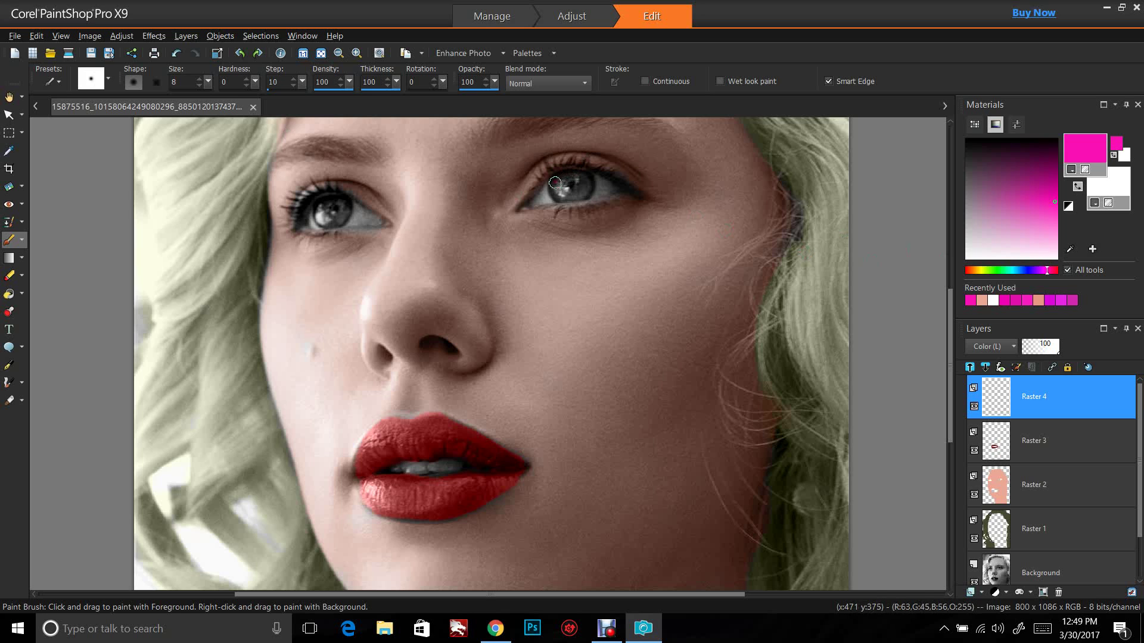
mouse_move(558, 181)
left_mouse_down()
mouse_move(589, 179)
mouse_move(561, 197)
mouse_move(585, 196)
mouse_move(569, 178)
left_mouse_up()
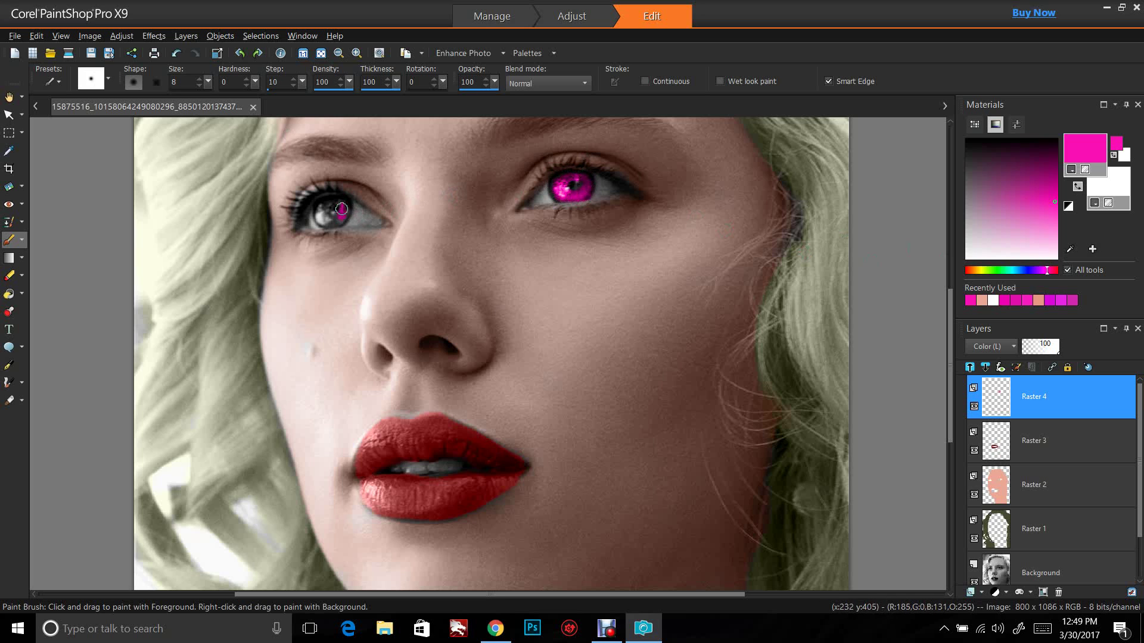
mouse_move(342, 208)
left_mouse_down()
mouse_move(334, 221)
mouse_move(334, 202)
mouse_move(318, 209)
left_mouse_up()
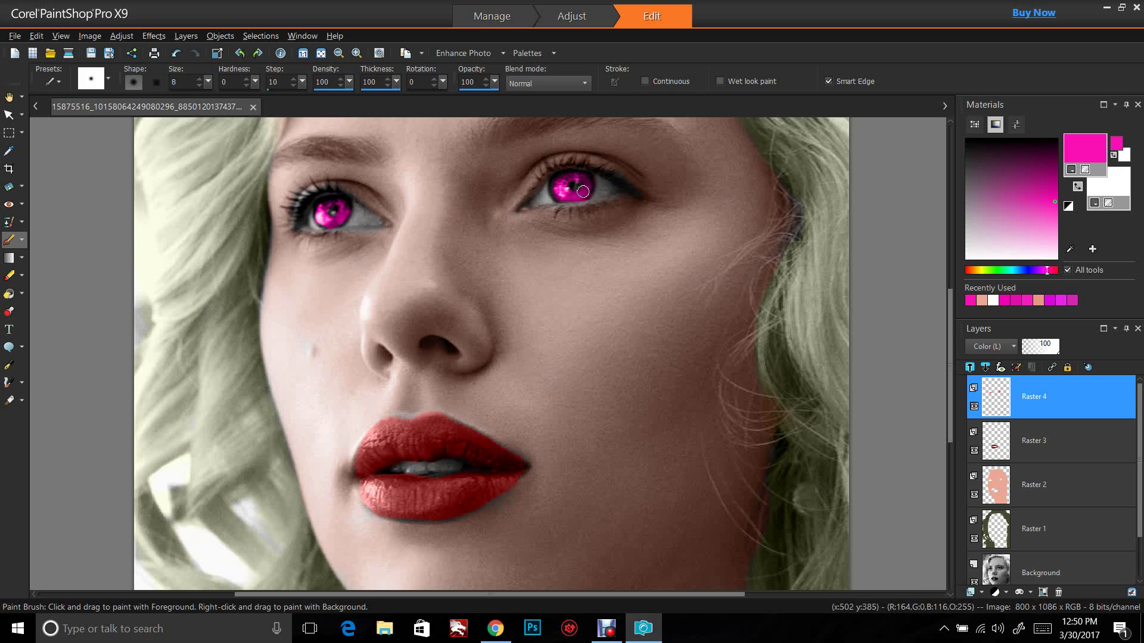
left_click_drag(573, 190, 580, 185)
Colorize the iris layer muted green using Hue/Saturation/Lightness with hue 130, saturation 34 and lightness -86
key("shift+h")
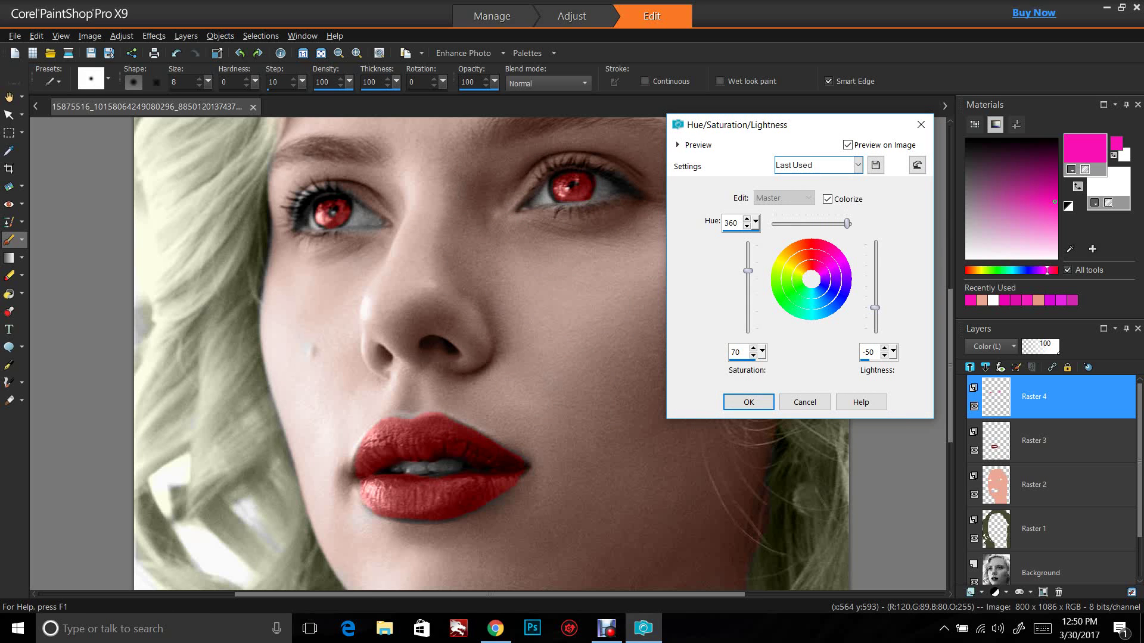
left_click_drag(847, 224, 802, 224)
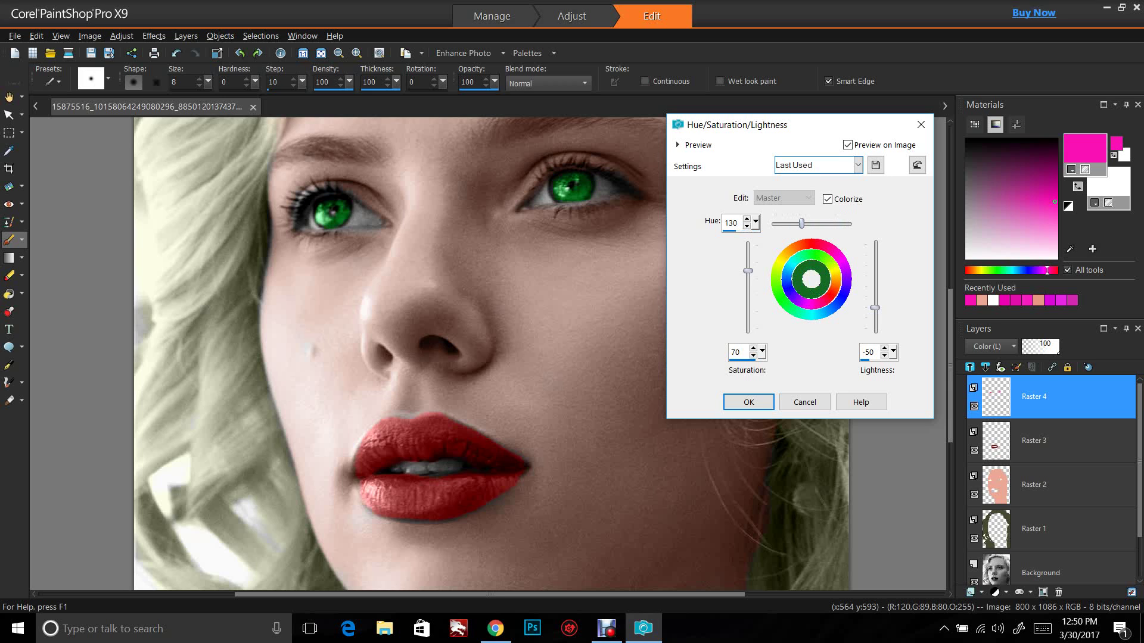
left_click_drag(747, 271, 747, 298)
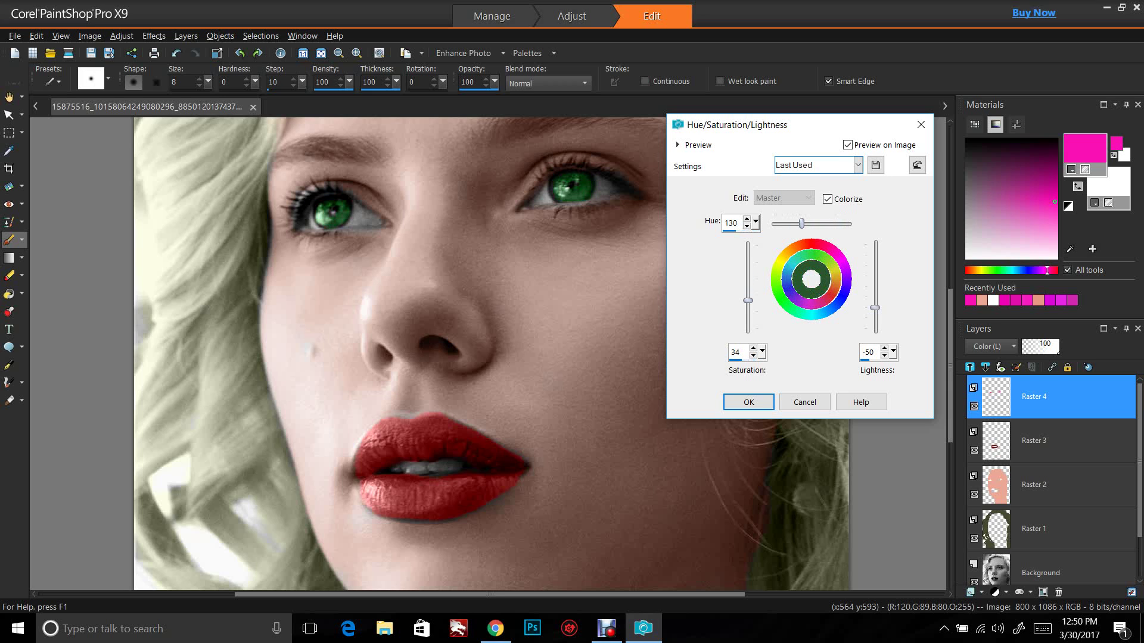
mouse_move(875, 308)
left_mouse_down()
mouse_move(875, 289)
mouse_move(875, 324)
left_mouse_up()
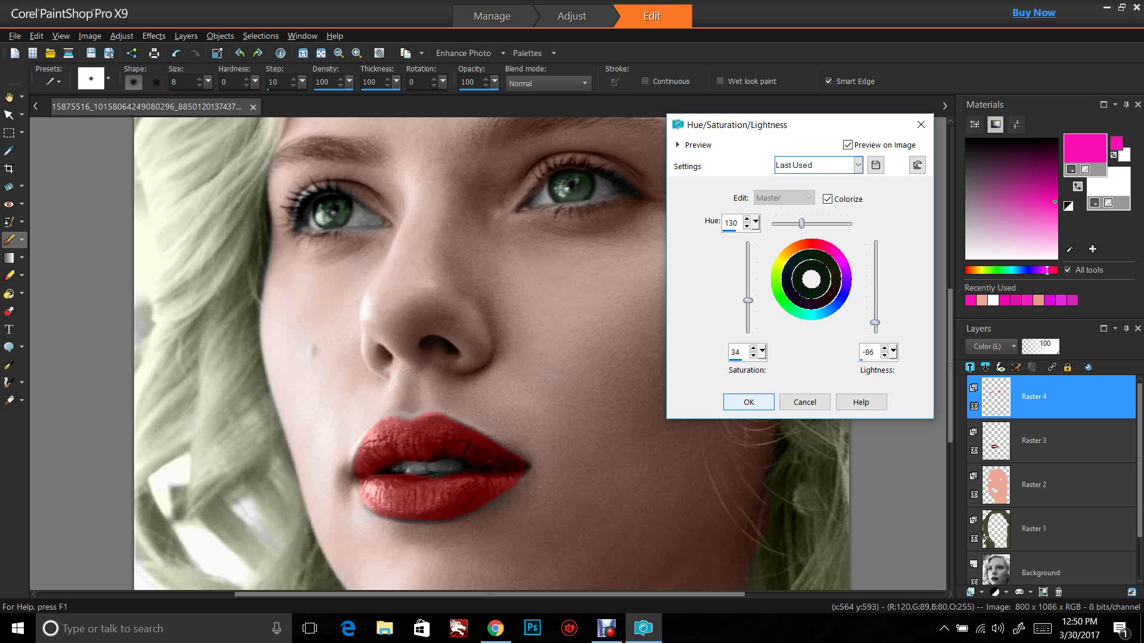
left_click(748, 402)
Add a new raster layer with the Color (Legacy) blend mode above the iris layer
left_click(975, 592)
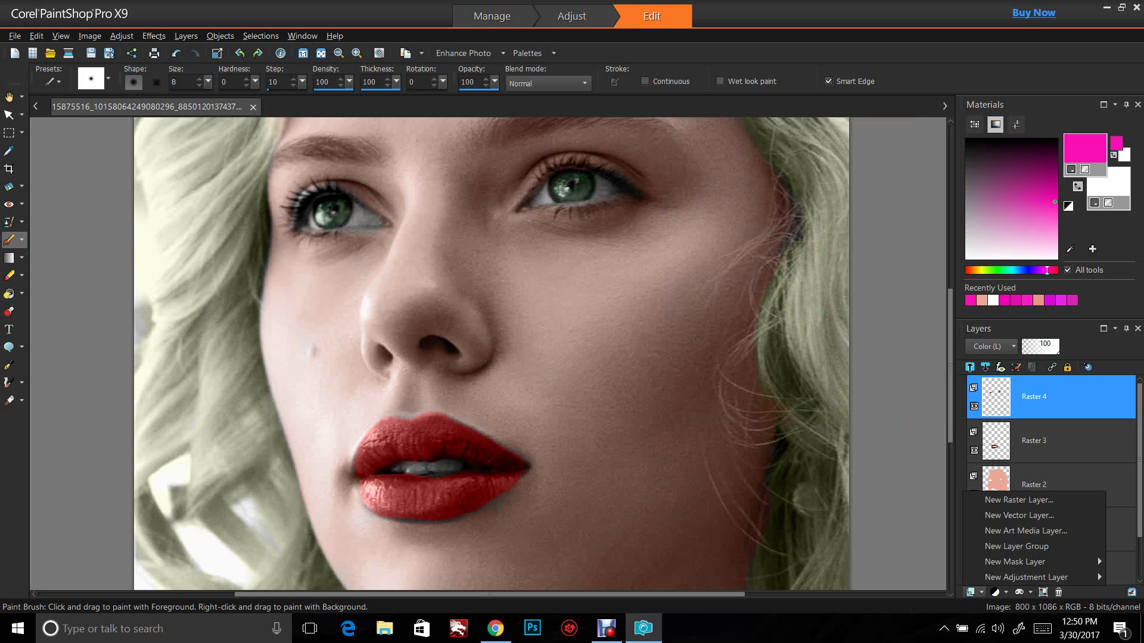
left_click(1013, 500)
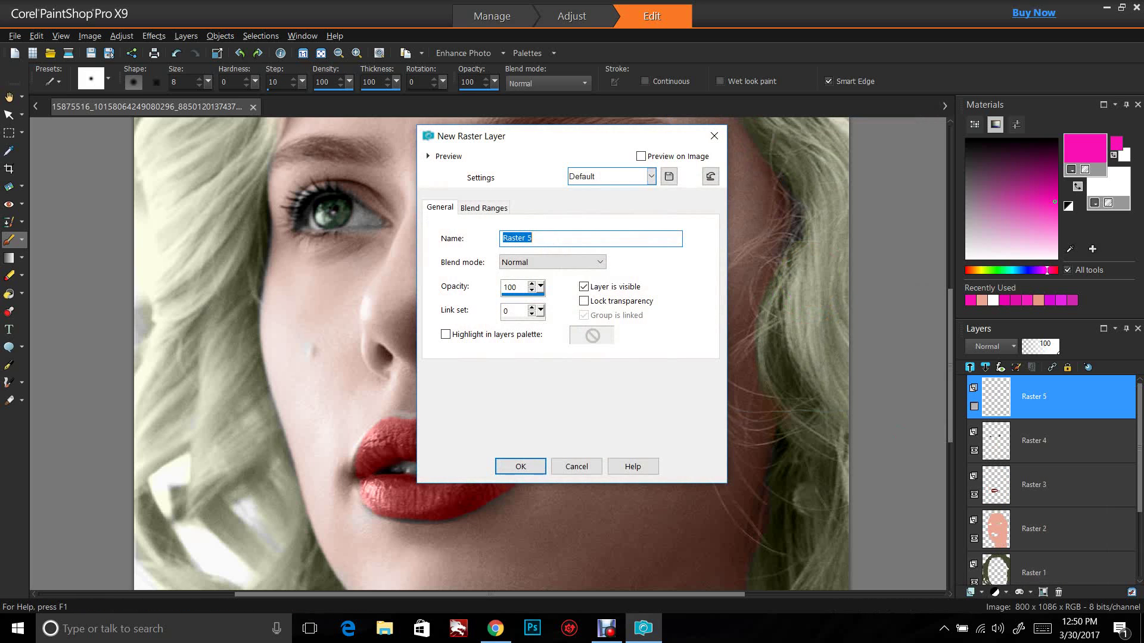
left_click(552, 262)
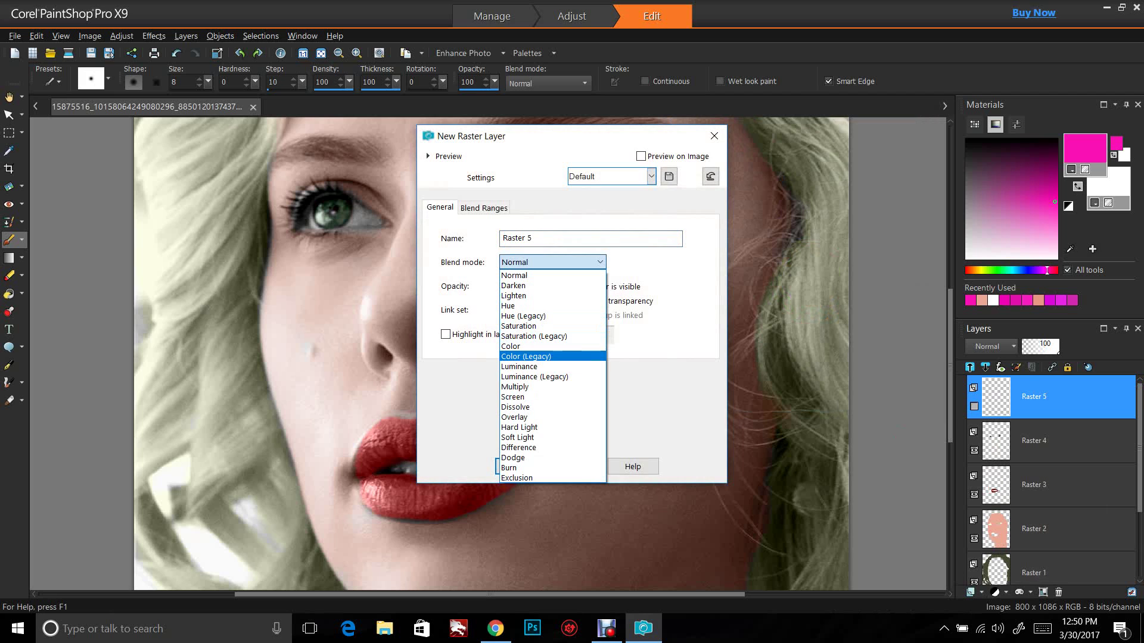
left_click(552, 355)
left_click(520, 467)
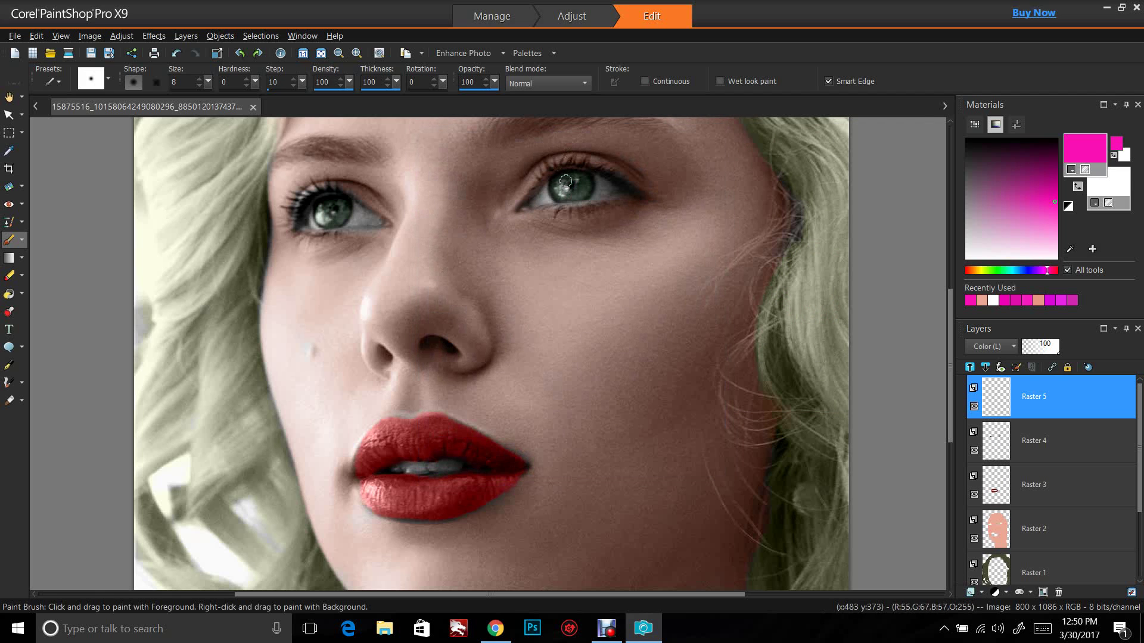
Paint the inner part of both irises around the pupils magenta with the size 8 Paint Brush
mouse_move(565, 187)
left_mouse_down()
mouse_move(583, 178)
mouse_move(559, 186)
left_mouse_up()
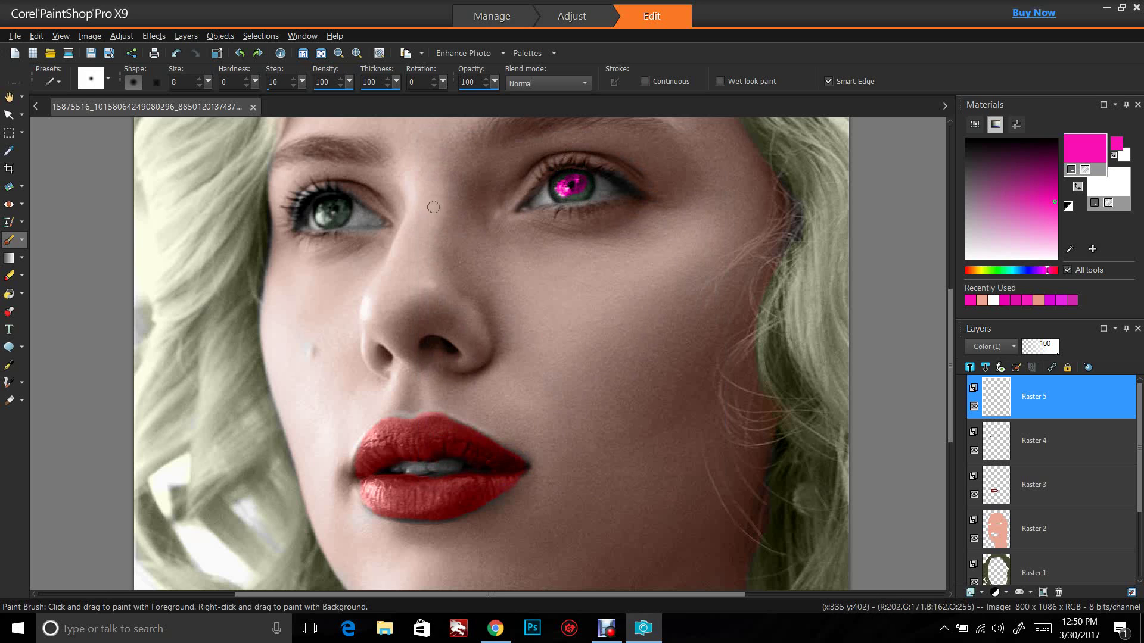
mouse_move(321, 218)
left_mouse_down()
mouse_move(338, 206)
mouse_move(321, 217)
mouse_move(326, 206)
mouse_move(338, 217)
left_mouse_up()
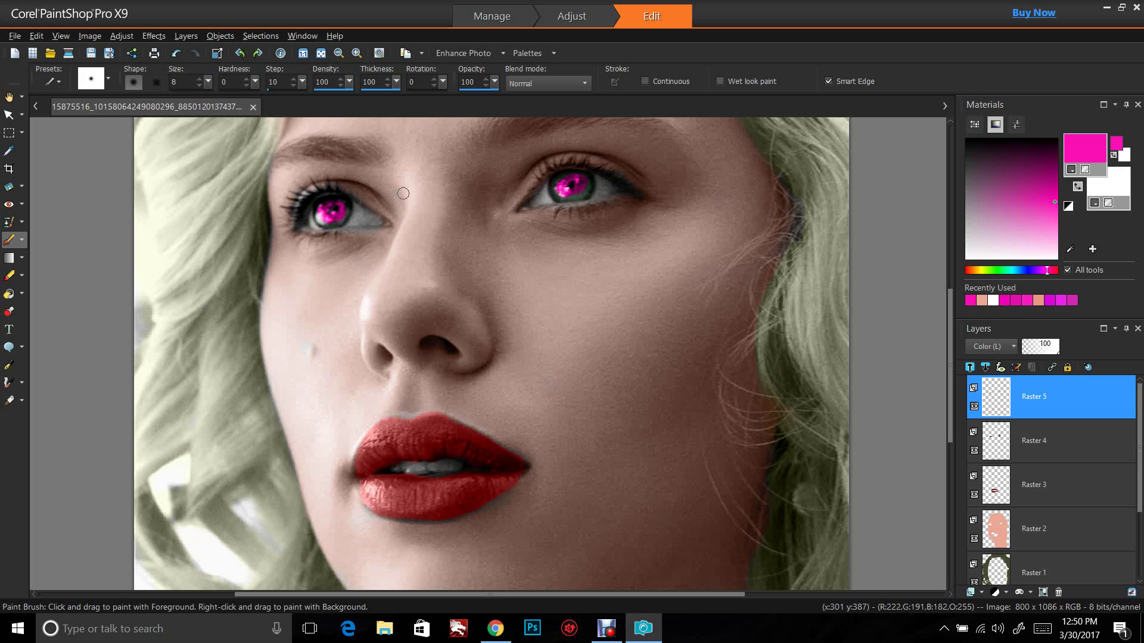
mouse_move(577, 182)
left_mouse_down()
mouse_move(559, 182)
mouse_move(571, 194)
left_mouse_up()
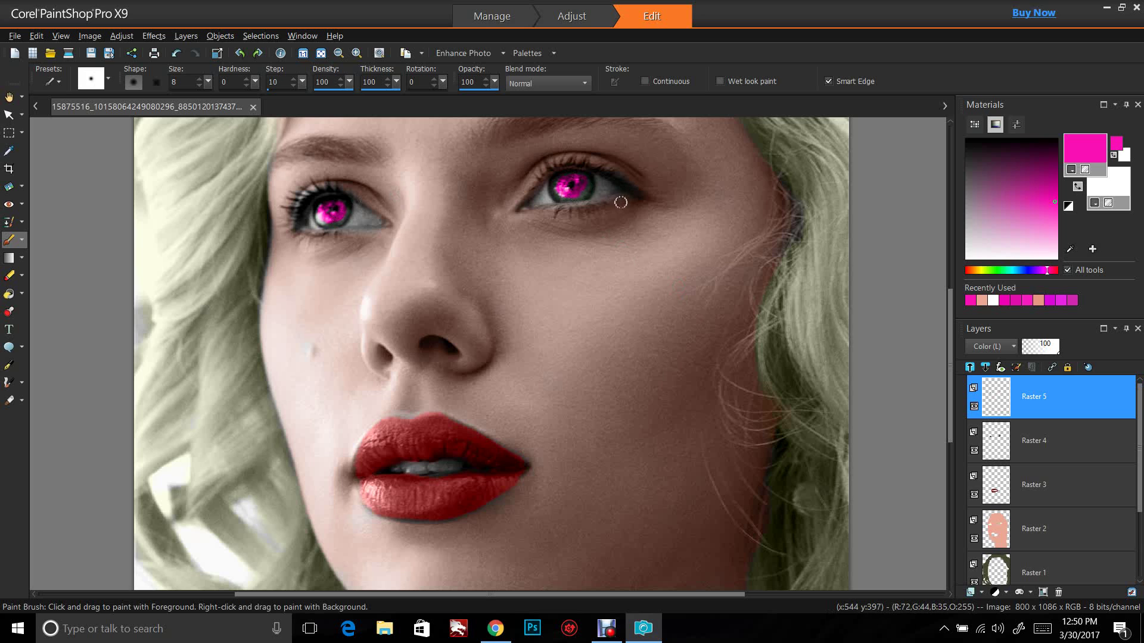
Colorize the inner iris layer brown using Hue/Saturation/Lightness with hue 33, saturation 17 and lightness -45
key("shift+h")
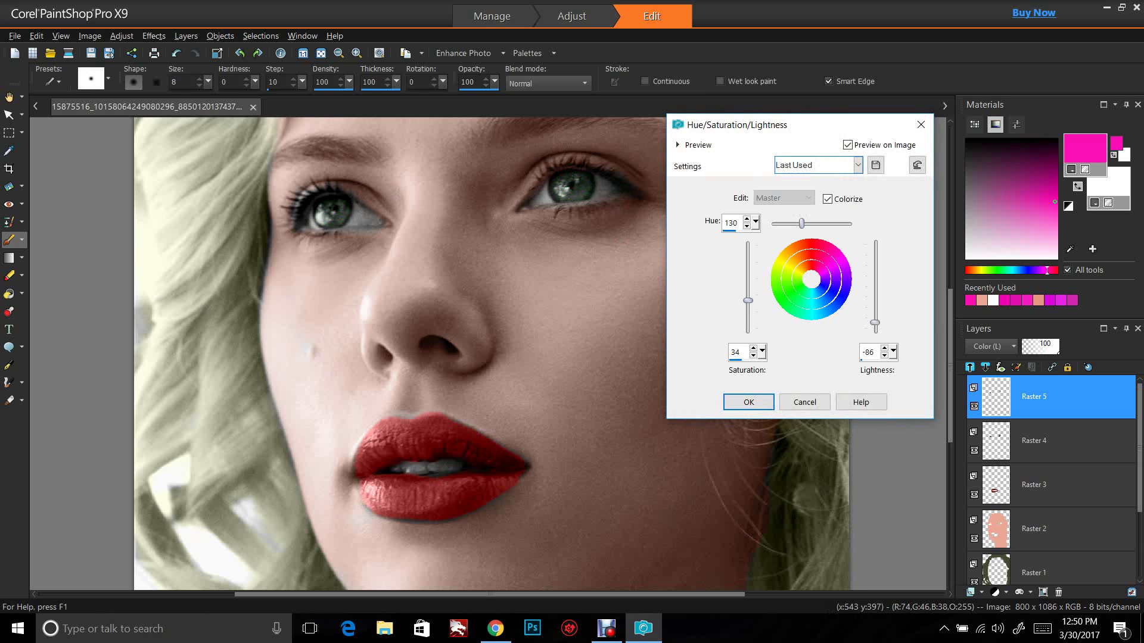
left_click_drag(748, 301, 748, 253)
left_click_drag(801, 224, 782, 223)
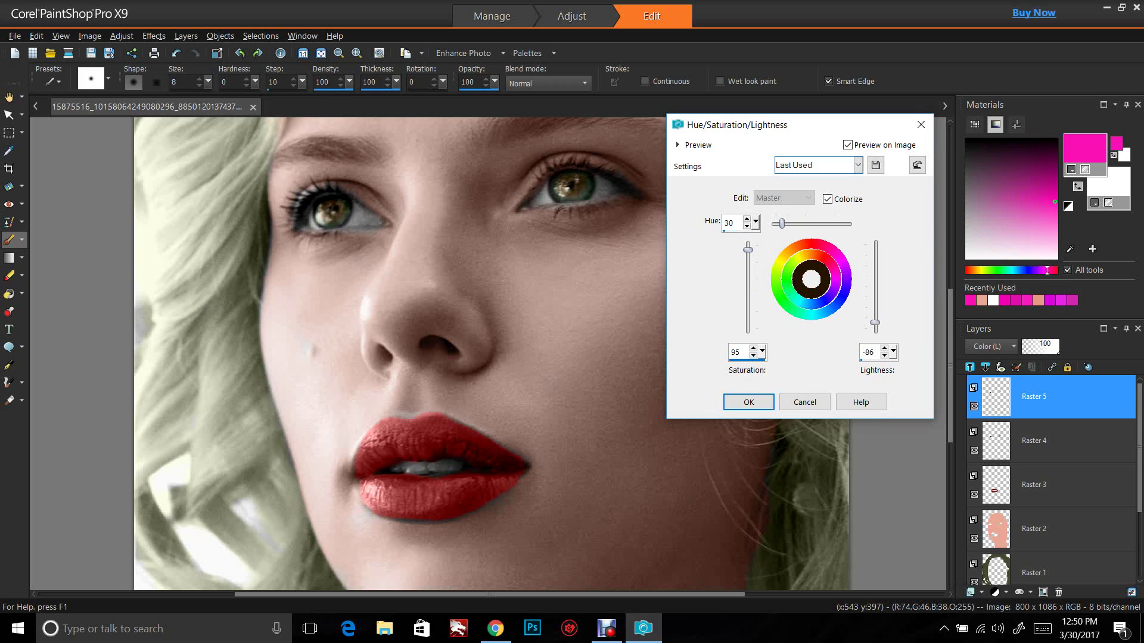
left_click_drag(747, 252, 748, 269)
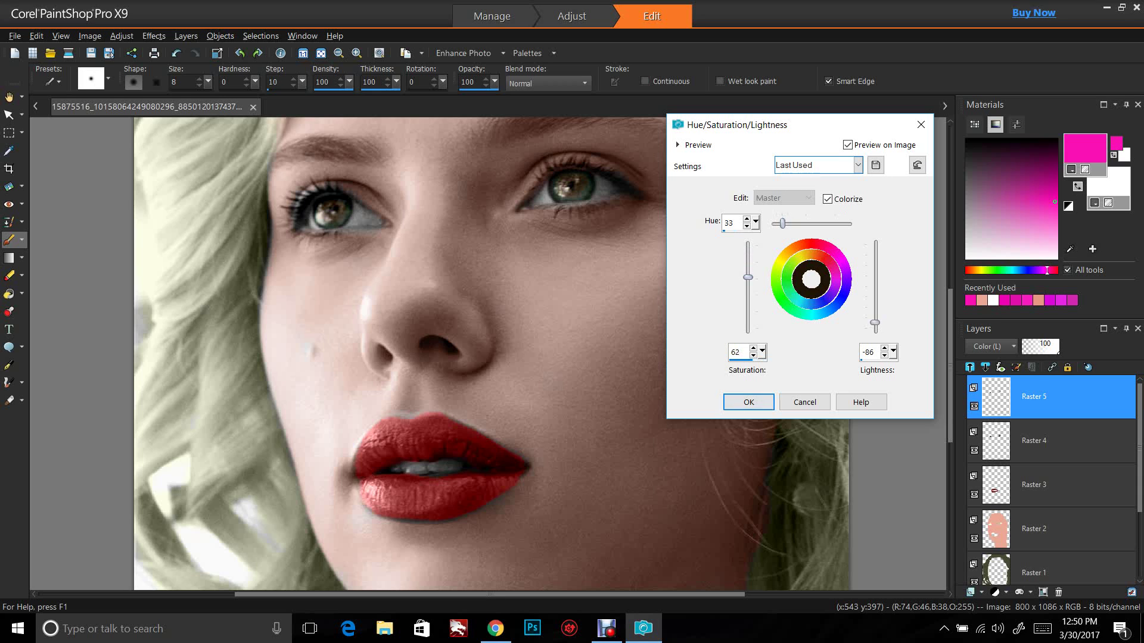
mouse_move(875, 322)
left_mouse_down()
mouse_move(874, 267)
mouse_move(874, 305)
left_mouse_up()
left_click_drag(748, 277, 748, 312)
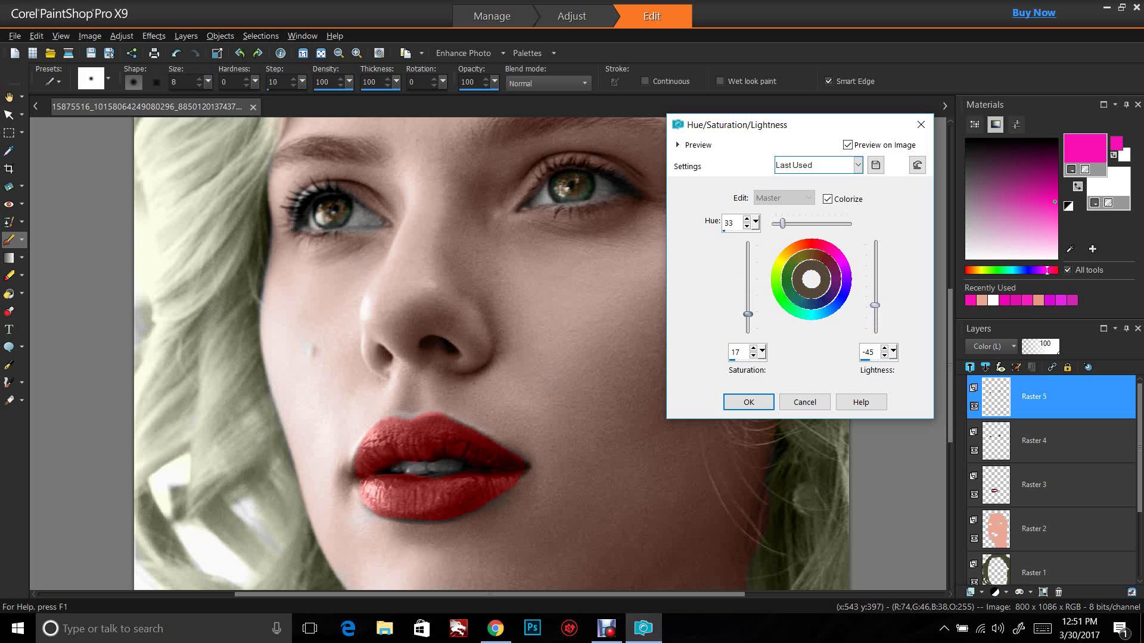
left_click(749, 402)
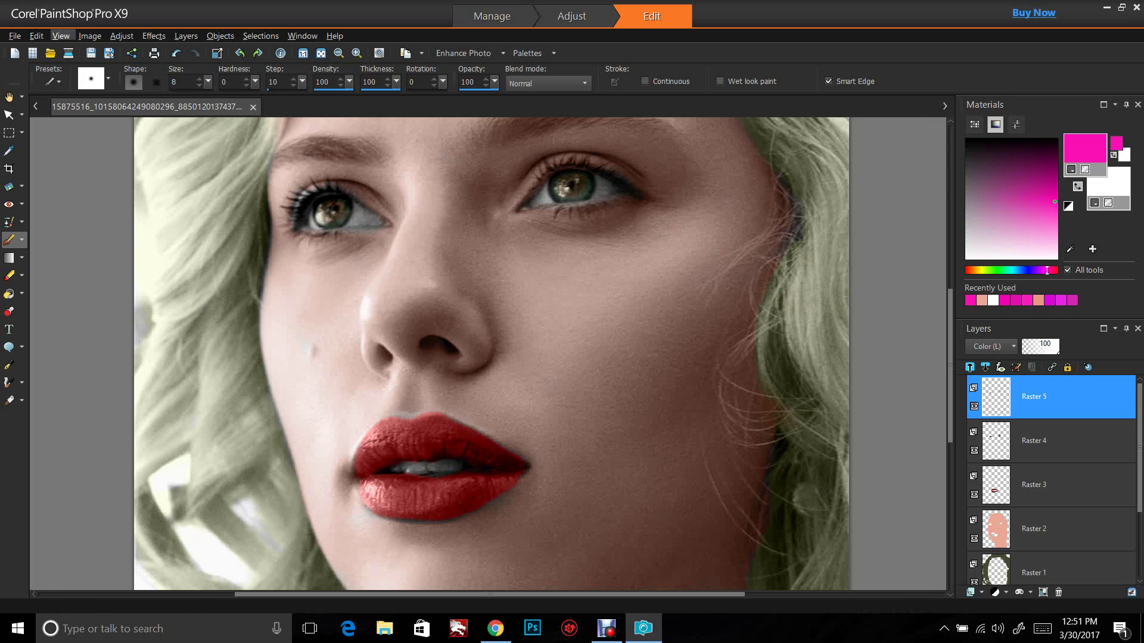
Add another raster layer with the Color (Legacy) blend mode on top of the stack for the cheeks
left_click(61, 36)
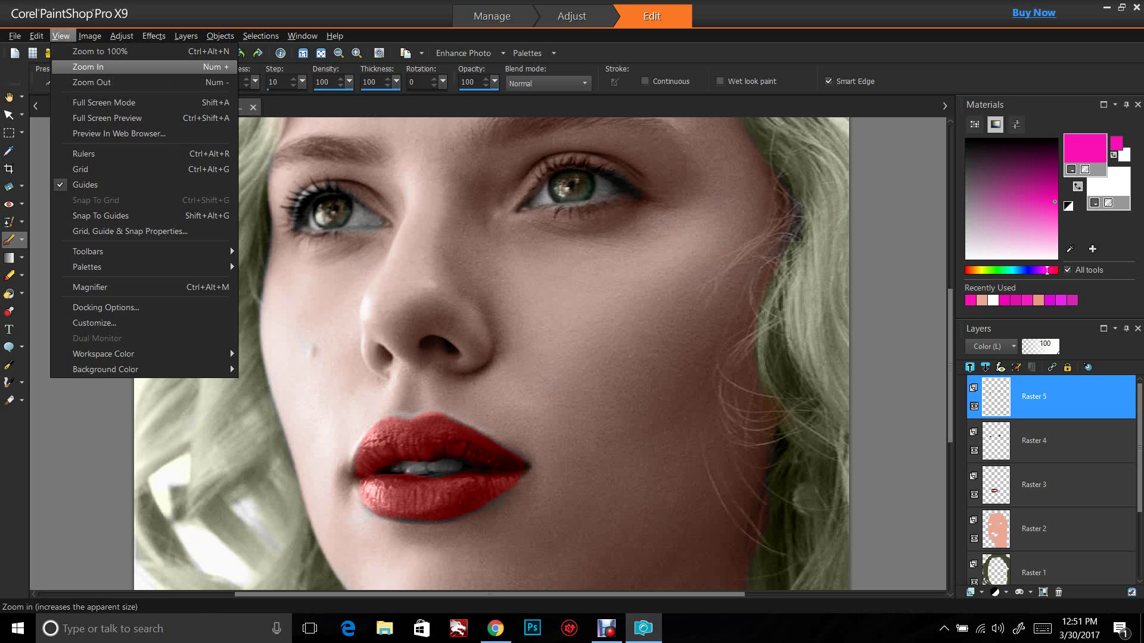
left_click(91, 82)
left_click(61, 36)
left_click(91, 83)
left_click(61, 36)
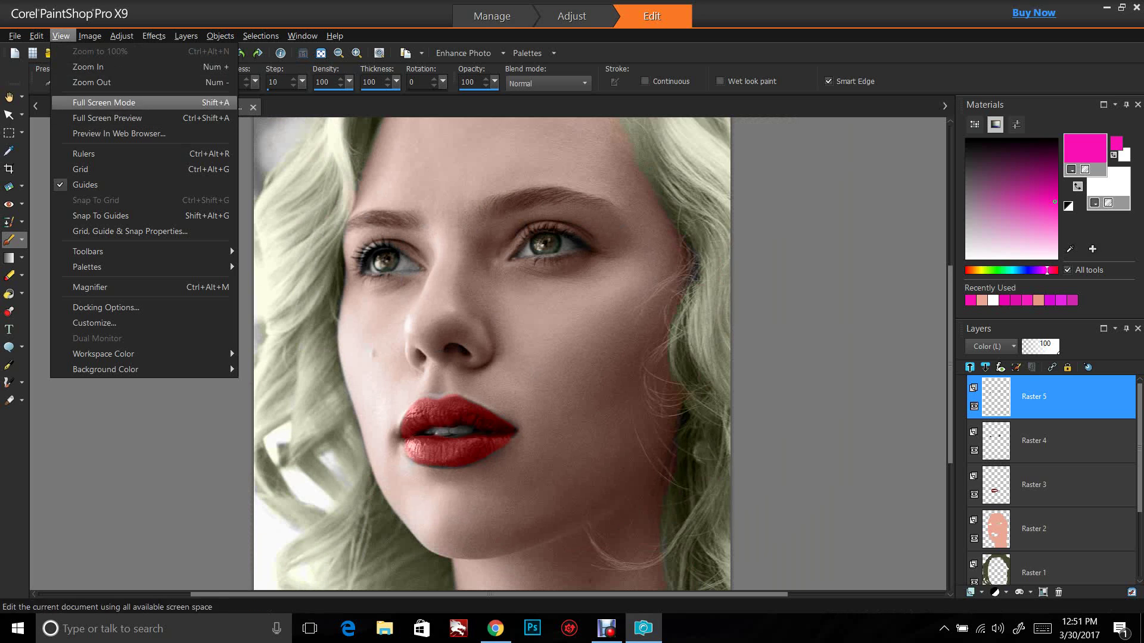
left_click(92, 83)
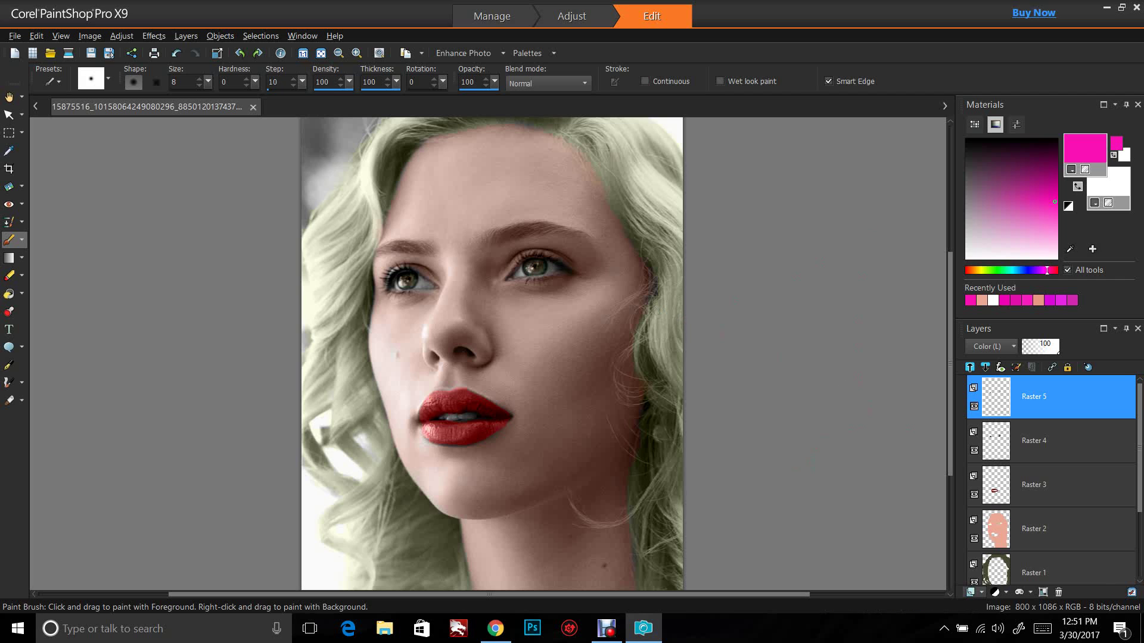
left_click(994, 592)
left_click(971, 593)
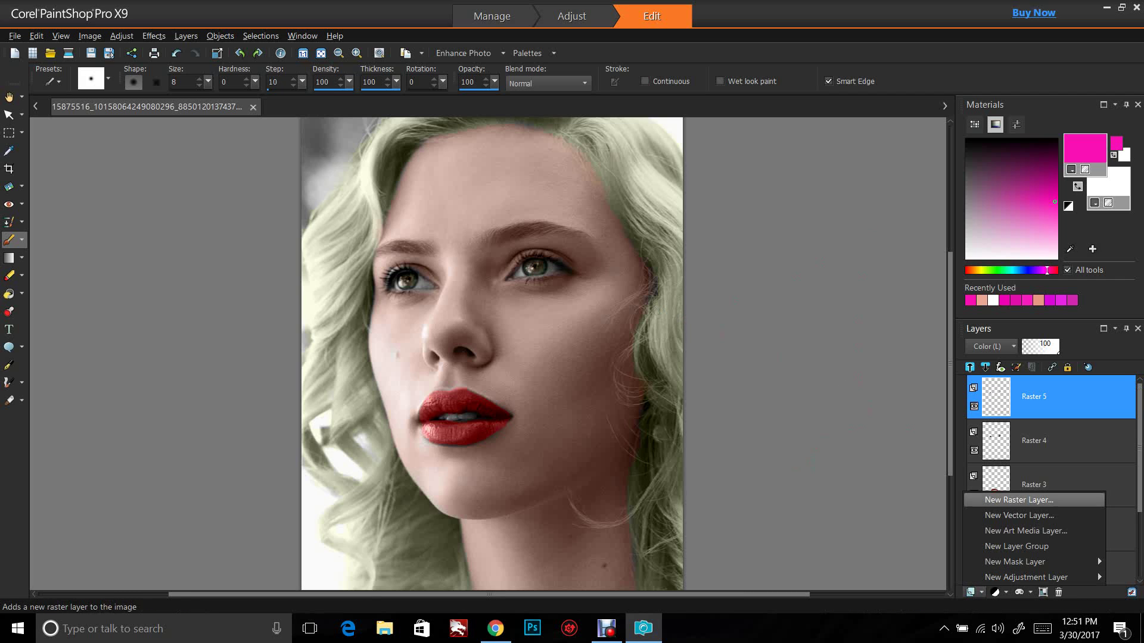
left_click(1012, 500)
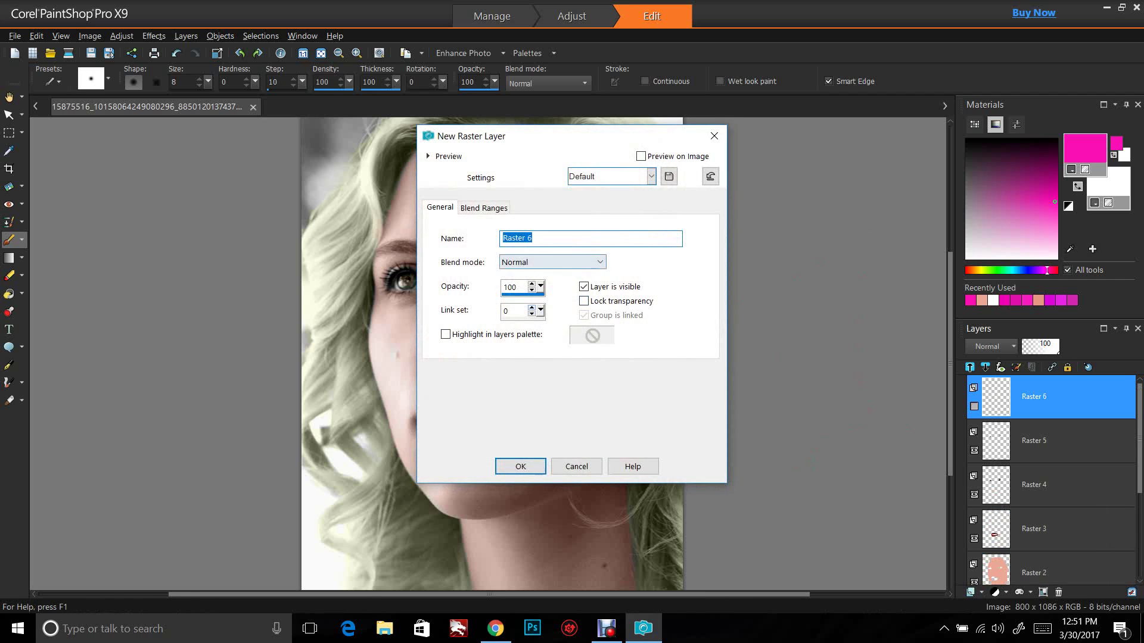
left_click(552, 262)
left_click(525, 356)
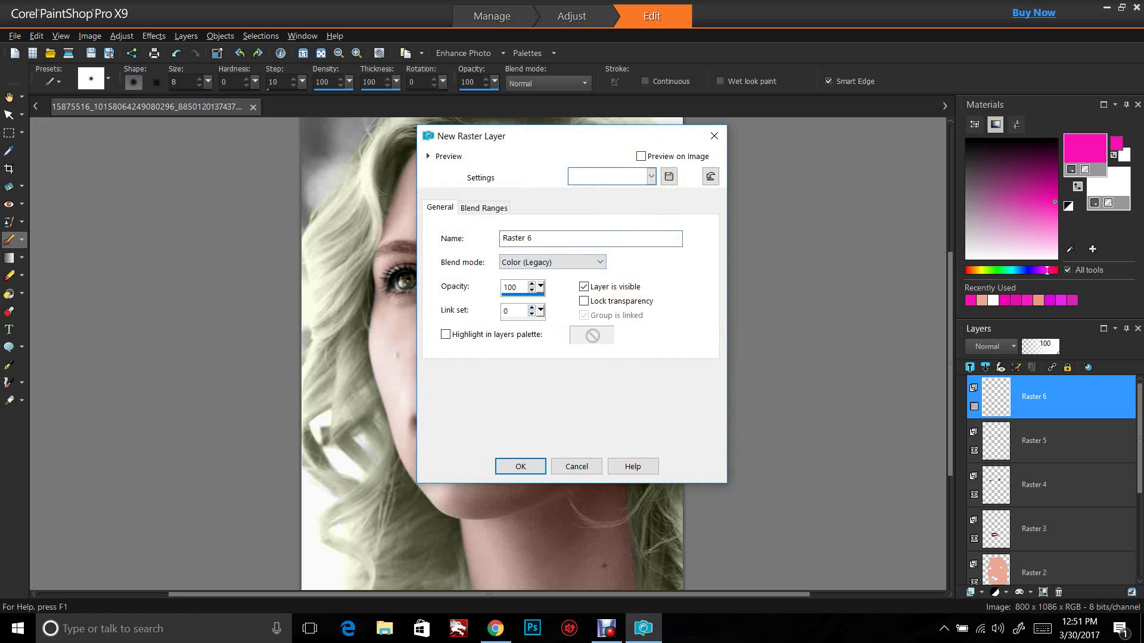
key("Return")
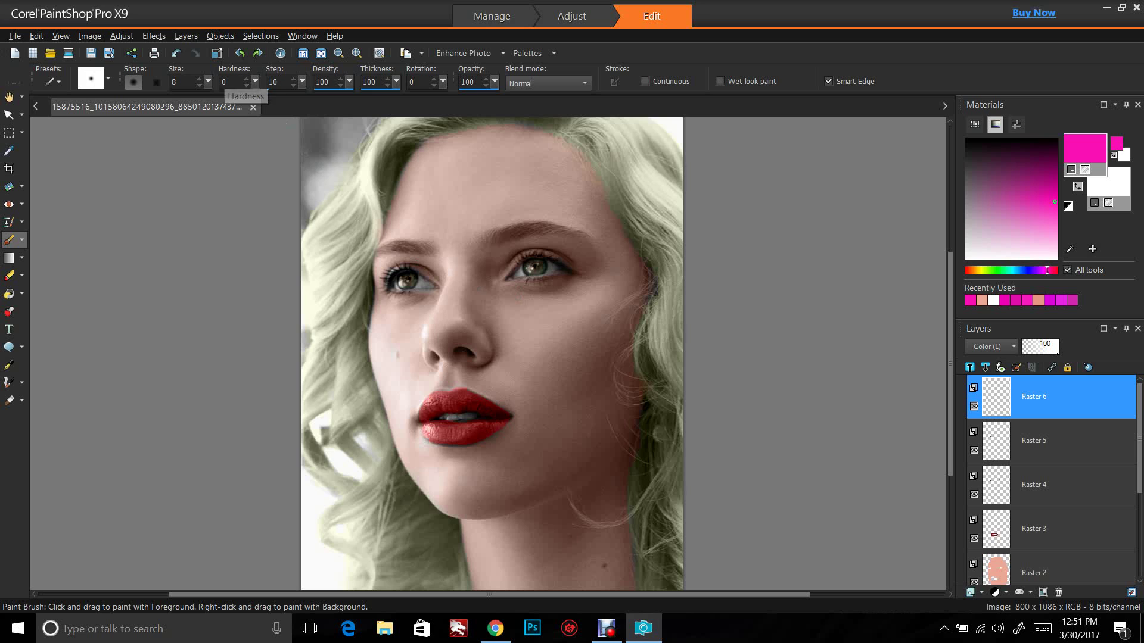
Paint magenta blush over both cheeks with the Paint Brush at size 57
left_click_drag(207, 82, 212, 99)
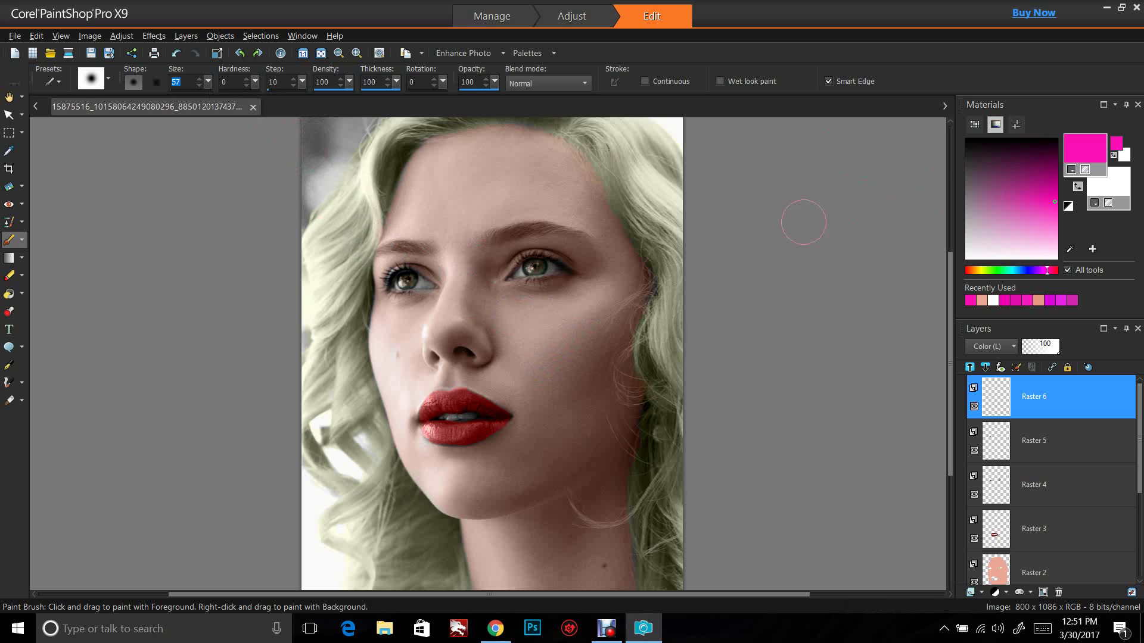
mouse_move(546, 371)
left_mouse_down()
mouse_move(543, 339)
mouse_move(619, 287)
mouse_move(573, 372)
mouse_move(608, 321)
mouse_move(596, 352)
mouse_move(618, 292)
mouse_move(540, 347)
mouse_move(560, 385)
mouse_move(598, 372)
left_mouse_up()
mouse_move(391, 349)
left_mouse_down()
mouse_move(379, 324)
mouse_move(391, 373)
left_mouse_up()
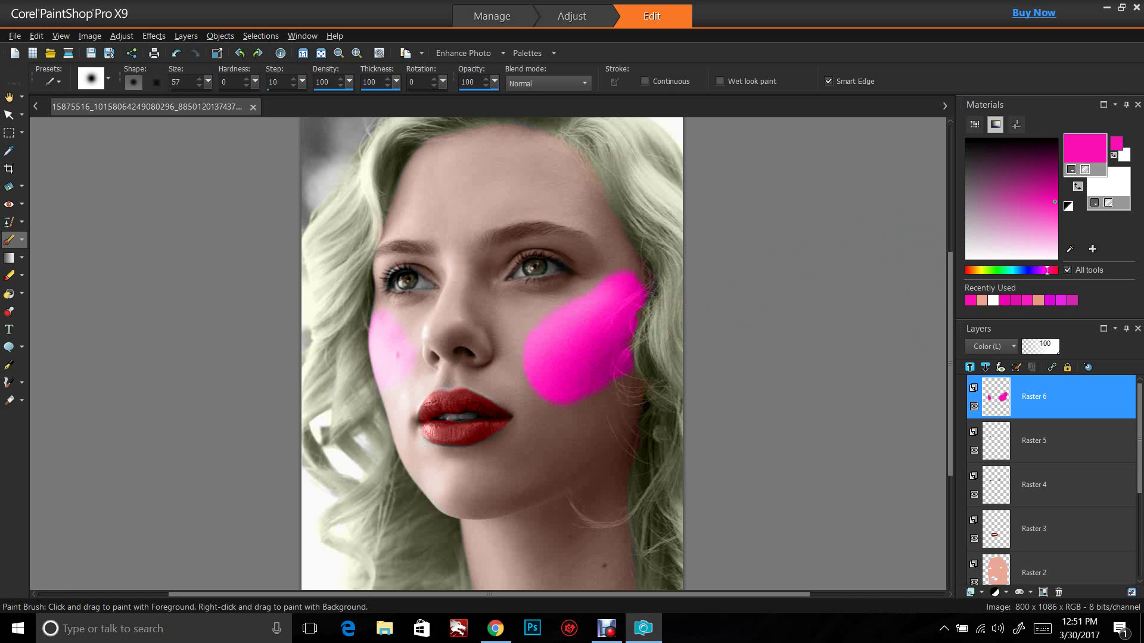
Colorize the cheek layer with hue 6, saturation 60 and lightness -45, and lower its opacity to 24
key("ctrl+h")
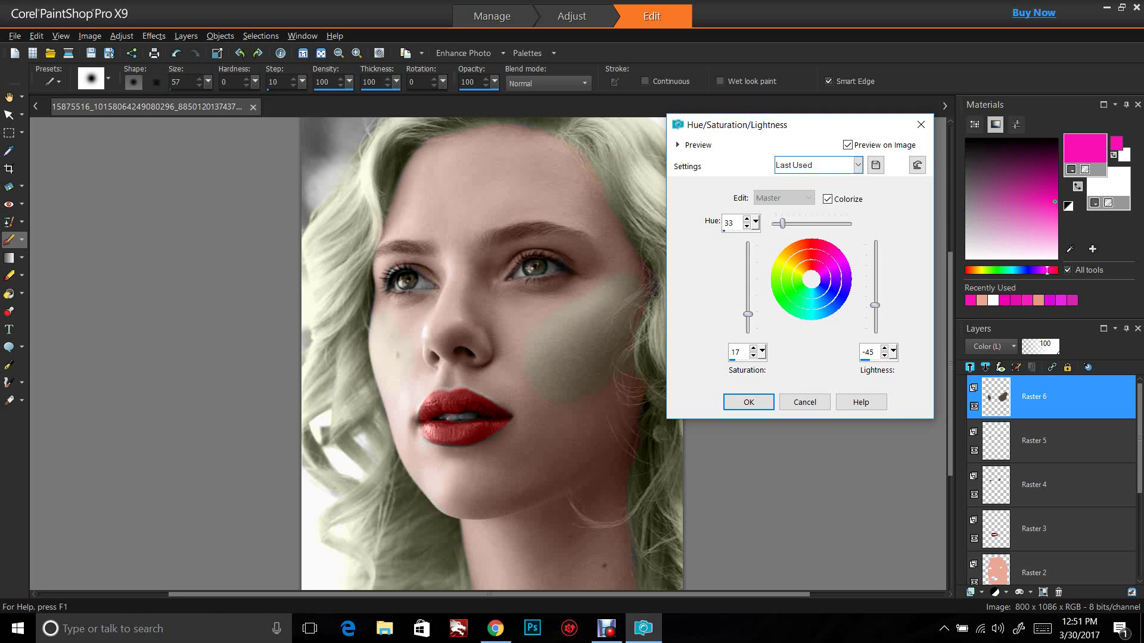
left_click_drag(782, 223, 794, 223)
left_click_drag(747, 314, 747, 279)
mouse_move(795, 224)
left_mouse_down()
mouse_move(847, 224)
mouse_move(776, 223)
left_mouse_up()
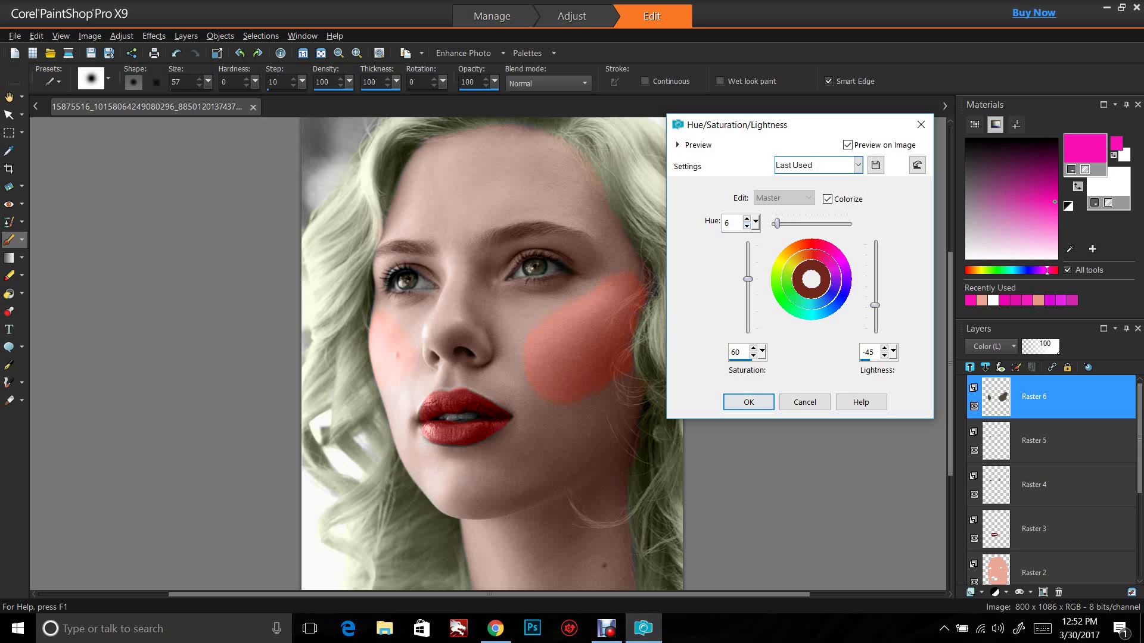
left_click(749, 402)
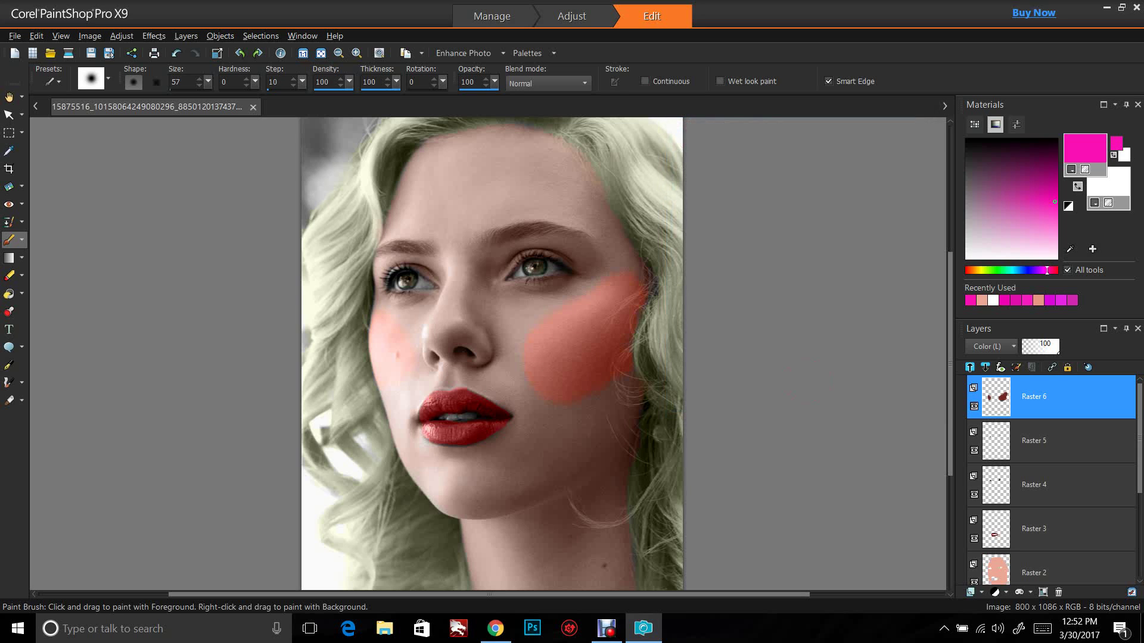
left_click_drag(1057, 352, 1030, 351)
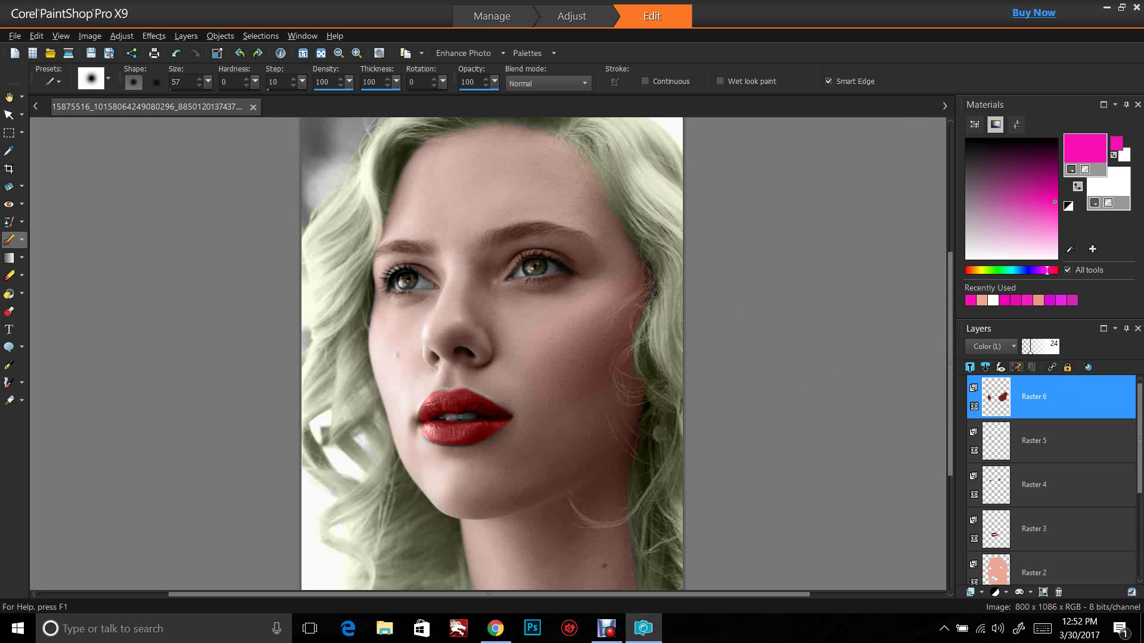
Recolor the blush a stronger red using Hue/Saturation/Lightness with hue 360, saturation 99 and lightness -42
key("shift+h")
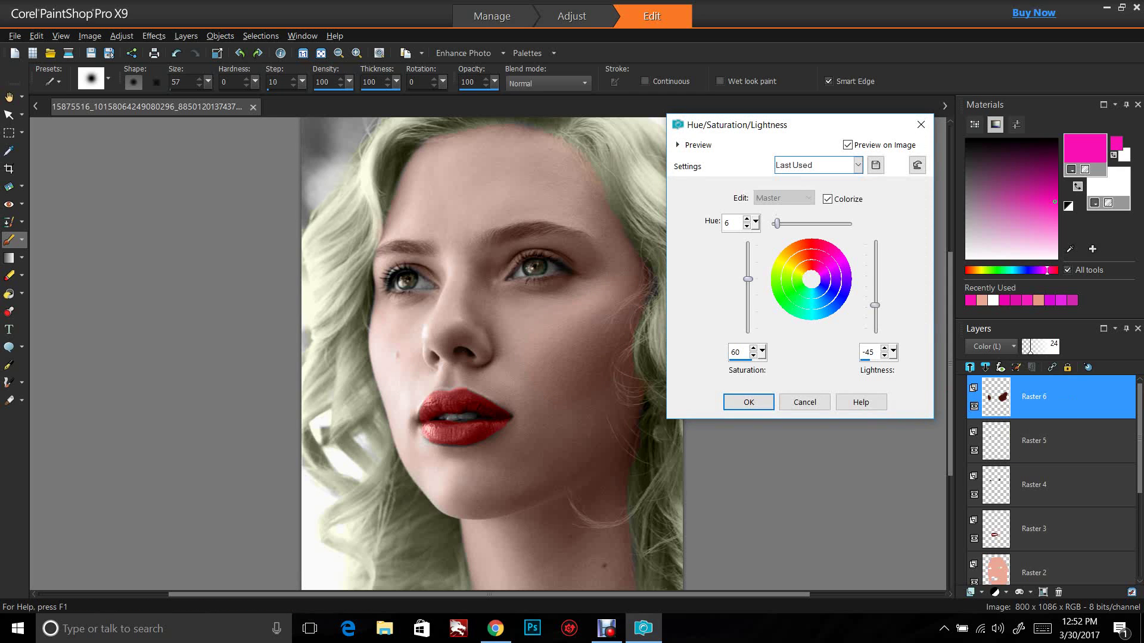
left_click_drag(747, 279, 847, 224)
left_click_drag(748, 253, 747, 246)
left_click_drag(874, 305, 875, 303)
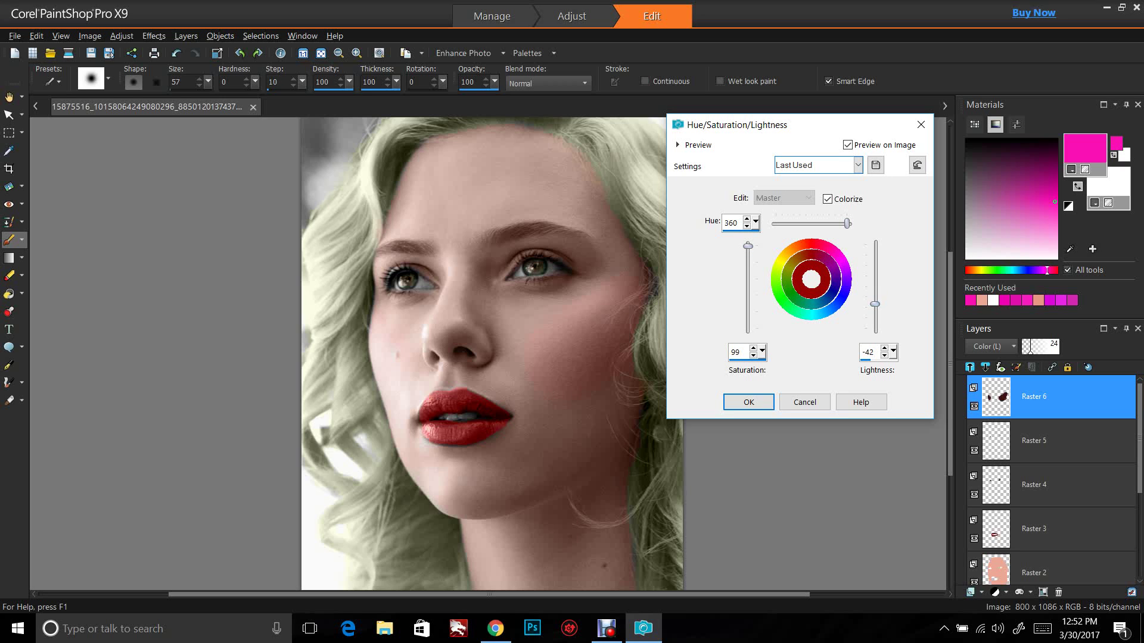
left_click(749, 402)
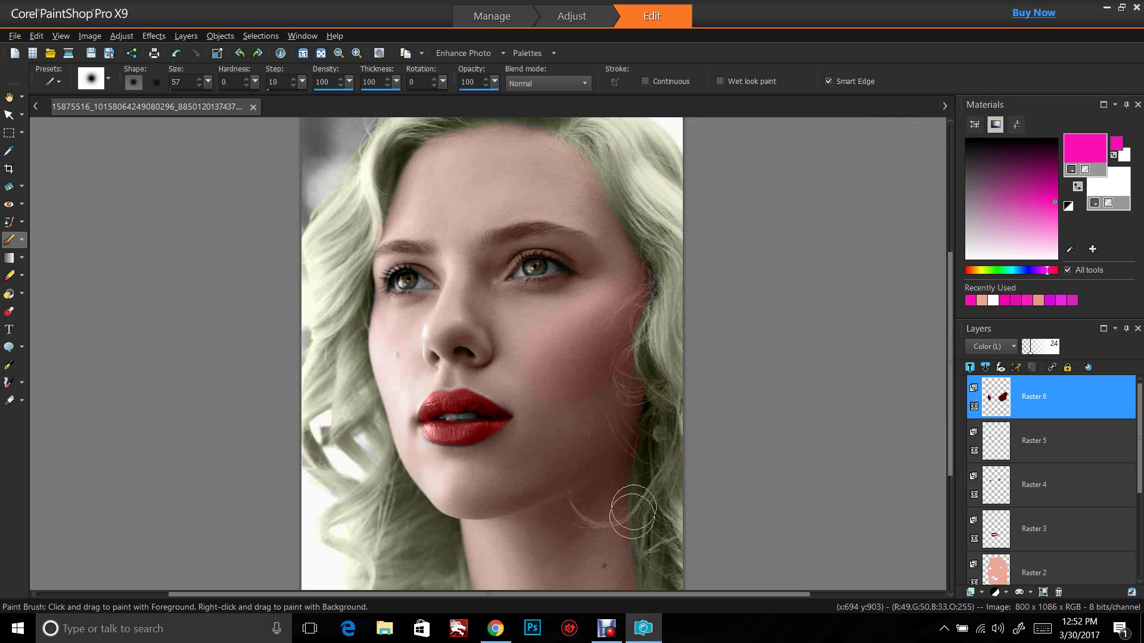
Recolor the hair layer golden blonde using Hue/Saturation/Lightness with Colorize, hue 45, moderate saturation and lightness -48
left_click(89, 36)
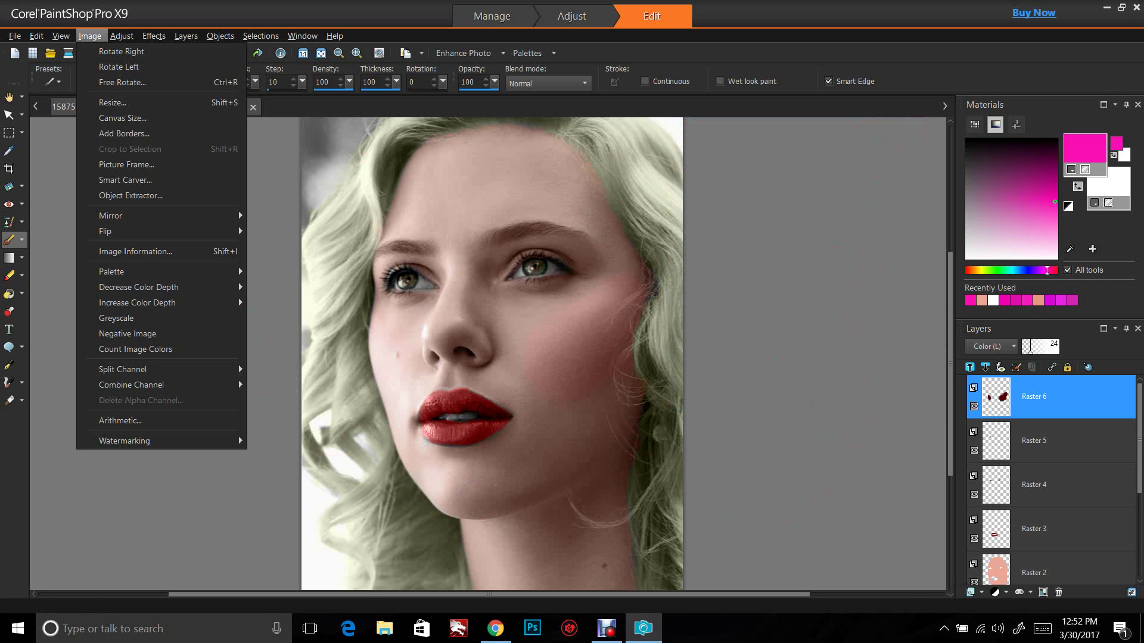
left_click(90, 82)
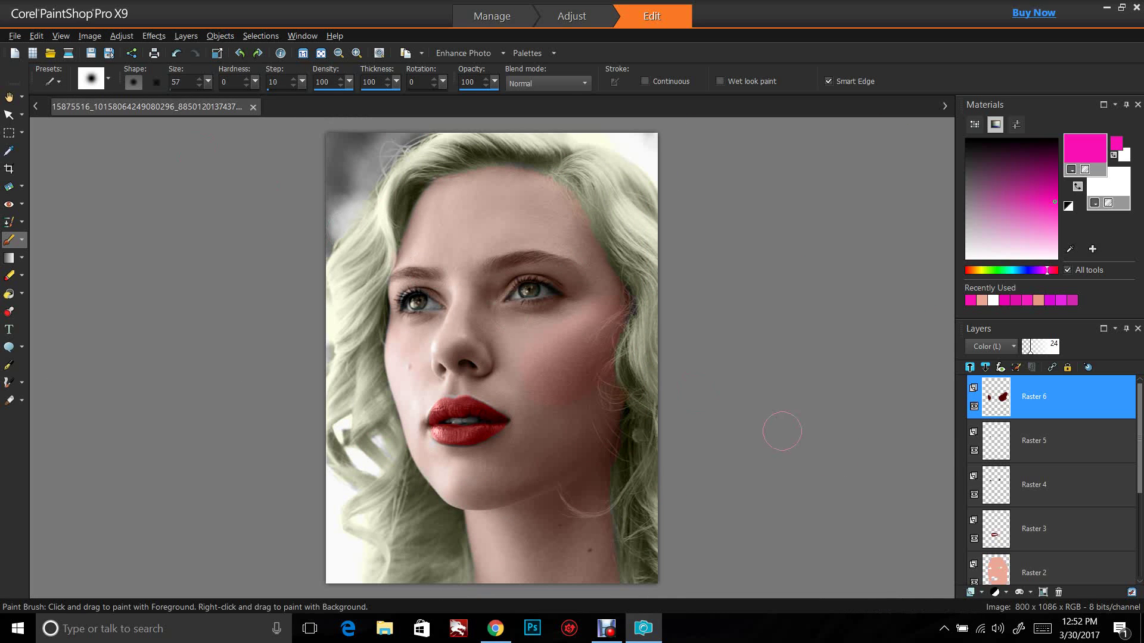
scroll(1052, 480, "down", 1)
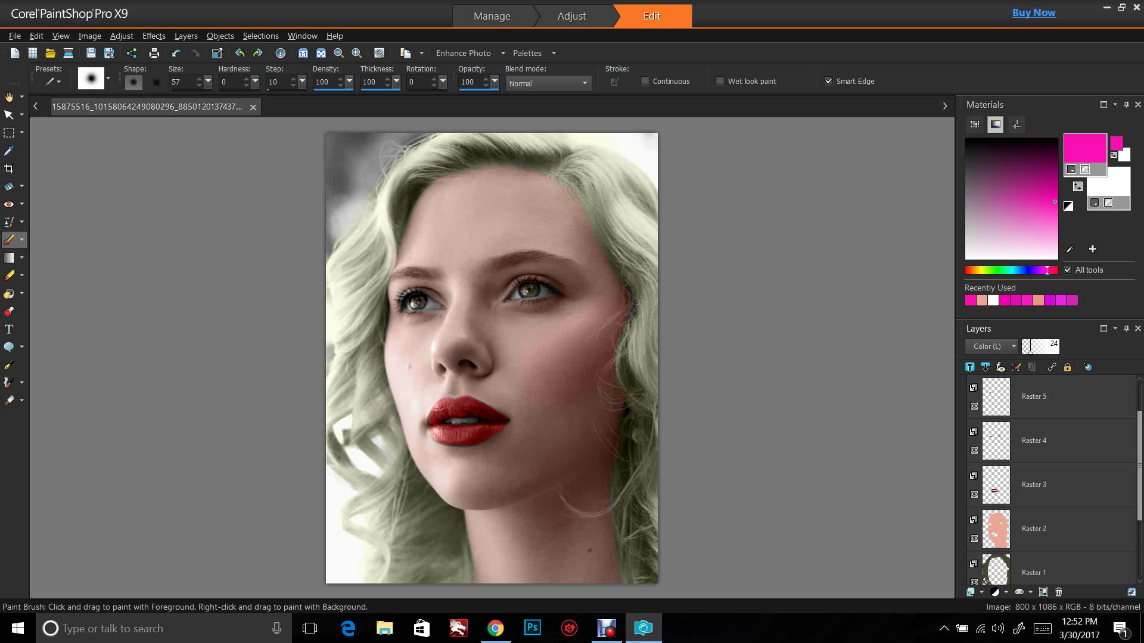
left_click(1090, 569)
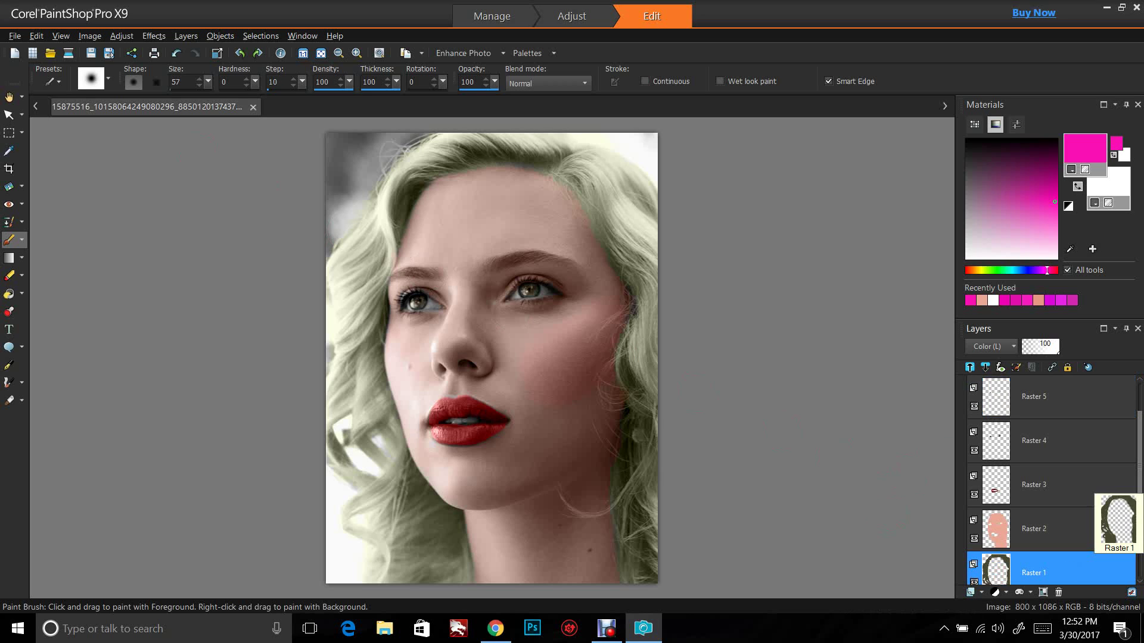
key("shift+h")
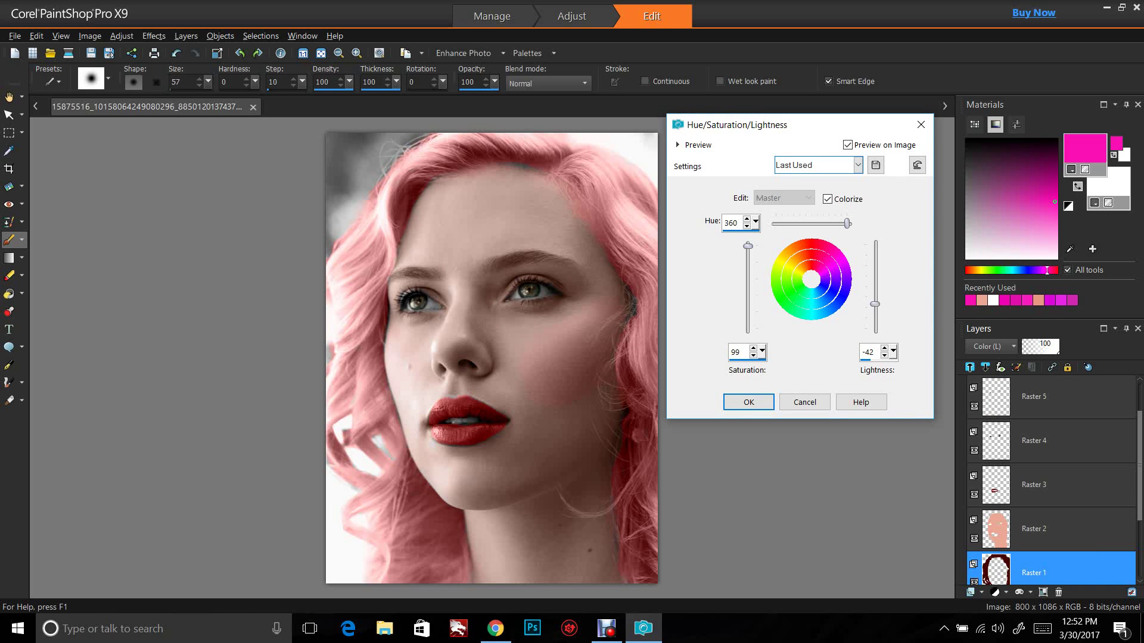
left_click_drag(847, 224, 748, 276)
mouse_move(875, 303)
left_mouse_down()
mouse_move(875, 320)
mouse_move(875, 291)
mouse_move(876, 306)
left_mouse_up()
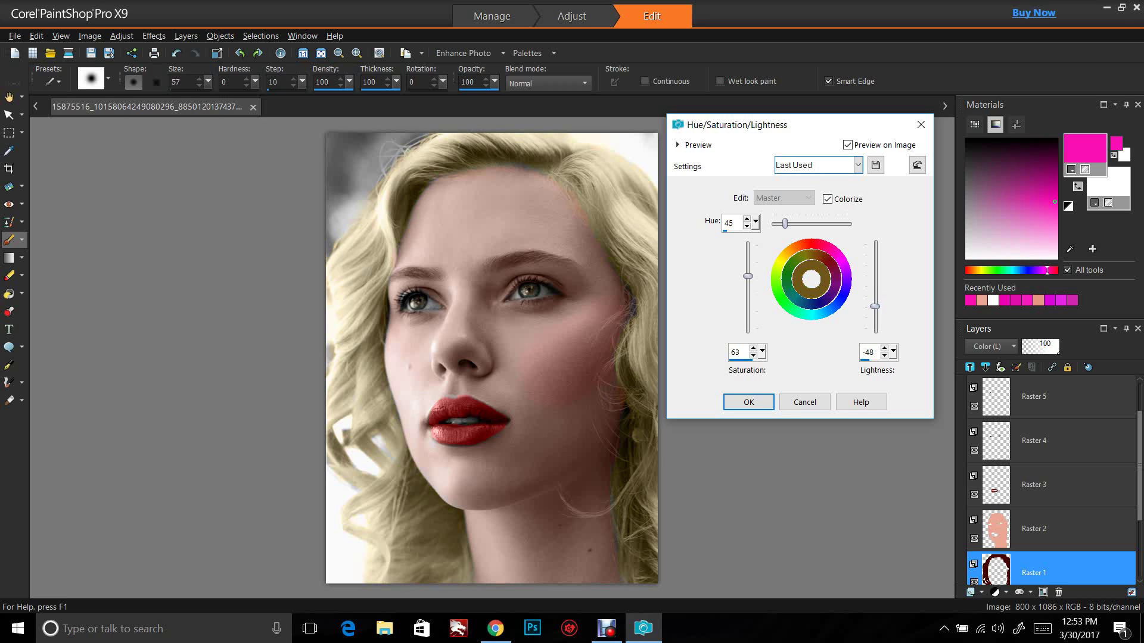
left_click_drag(747, 276, 747, 283)
left_click(748, 402)
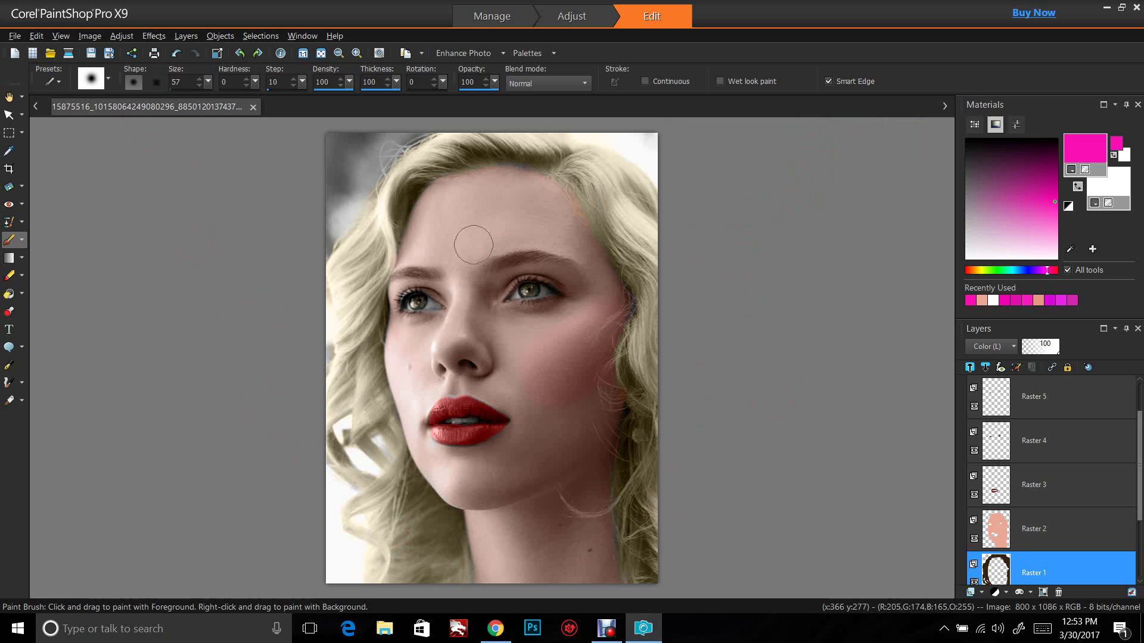
Save the colorized portrait to the Desktop as a merged JPEG, adding "a" to the end of the file name
left_click(15, 36)
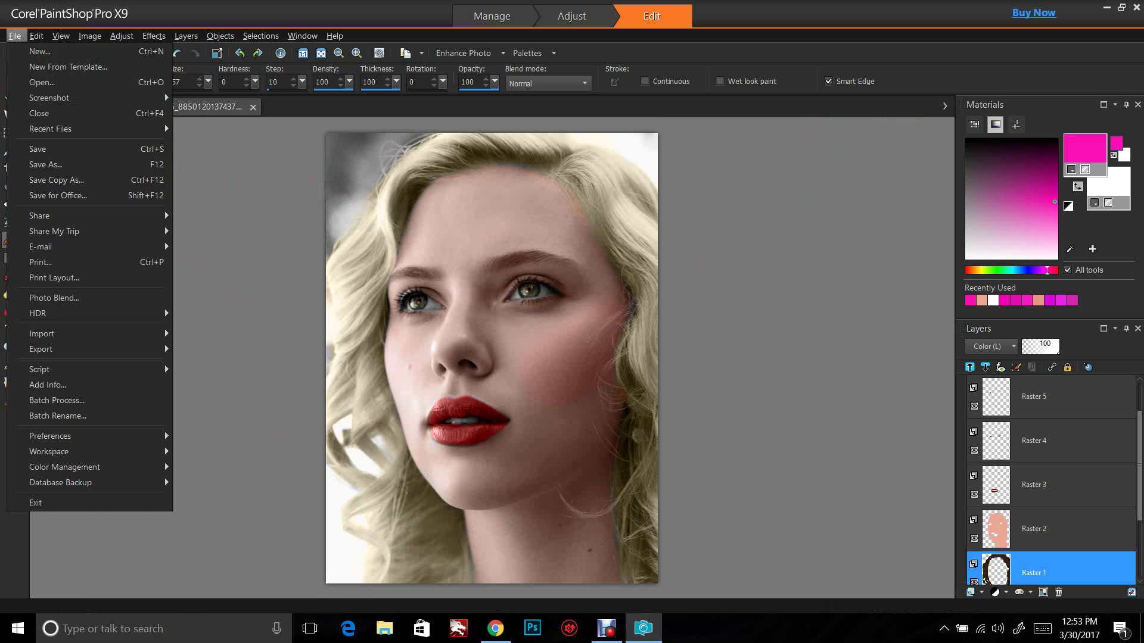
left_click(36, 164)
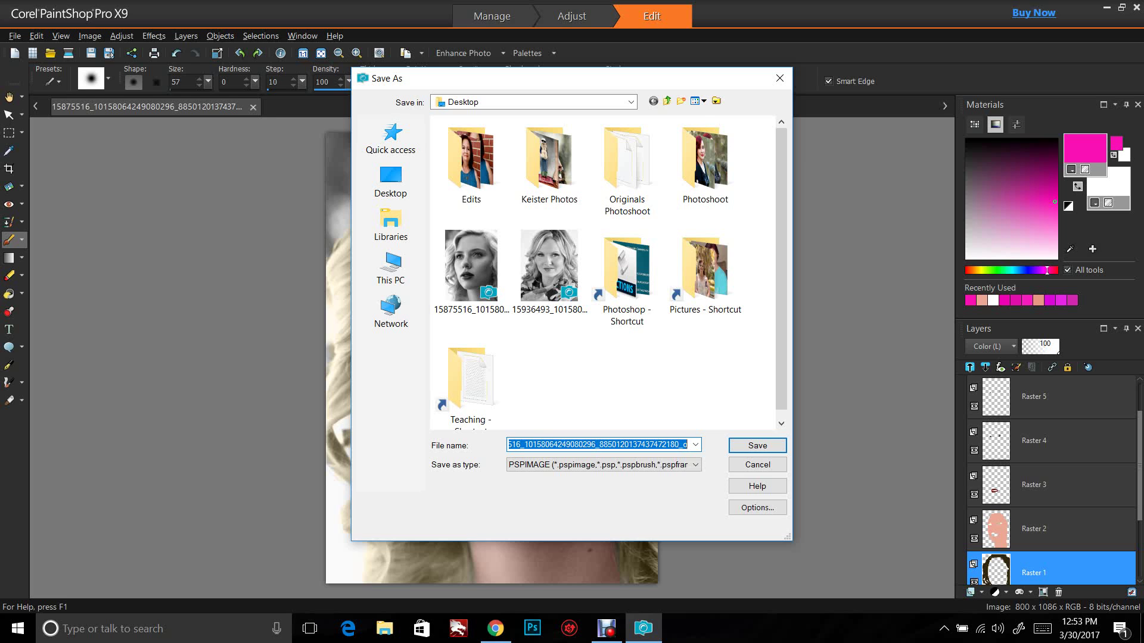
left_click(603, 465)
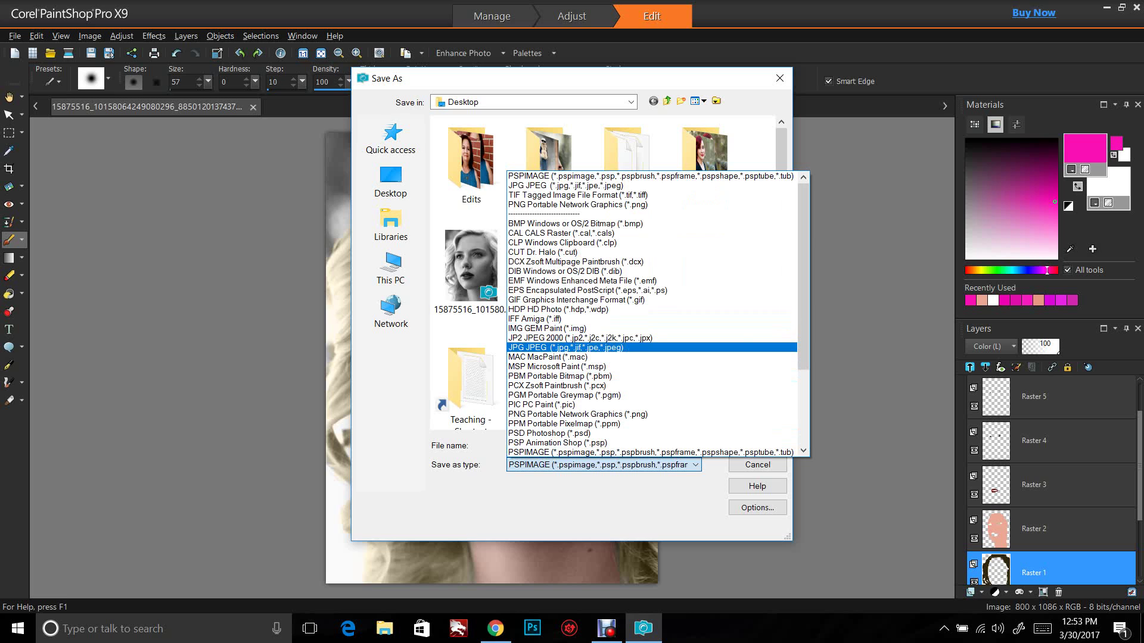
left_click(652, 347)
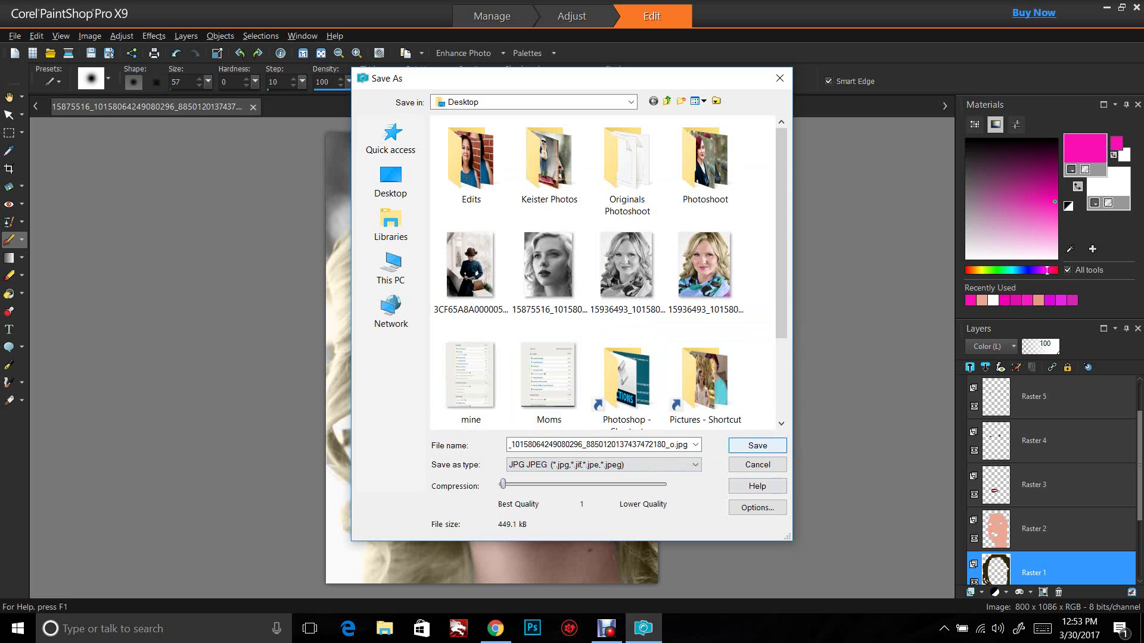
key("Return")
key("Return")
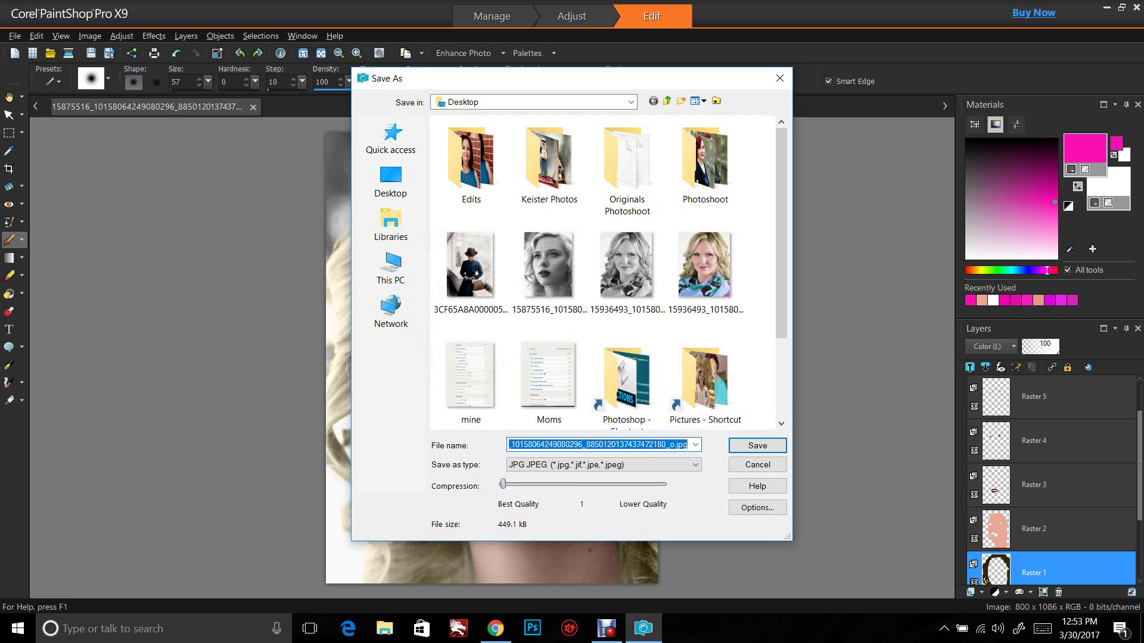
left_click(674, 444)
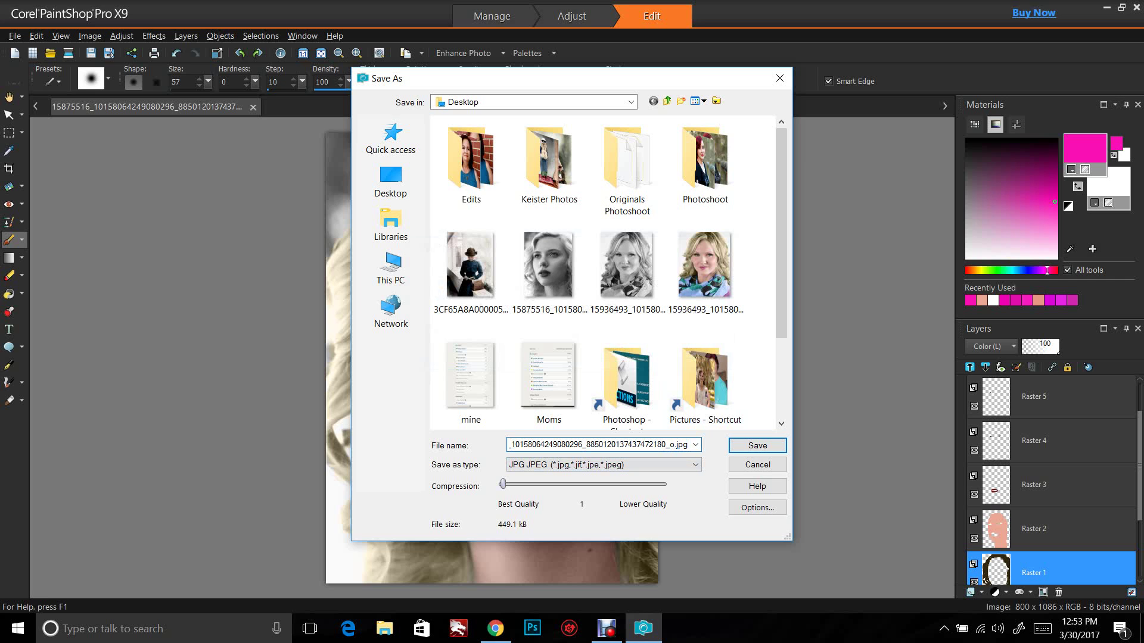
type("a")
key("Return")
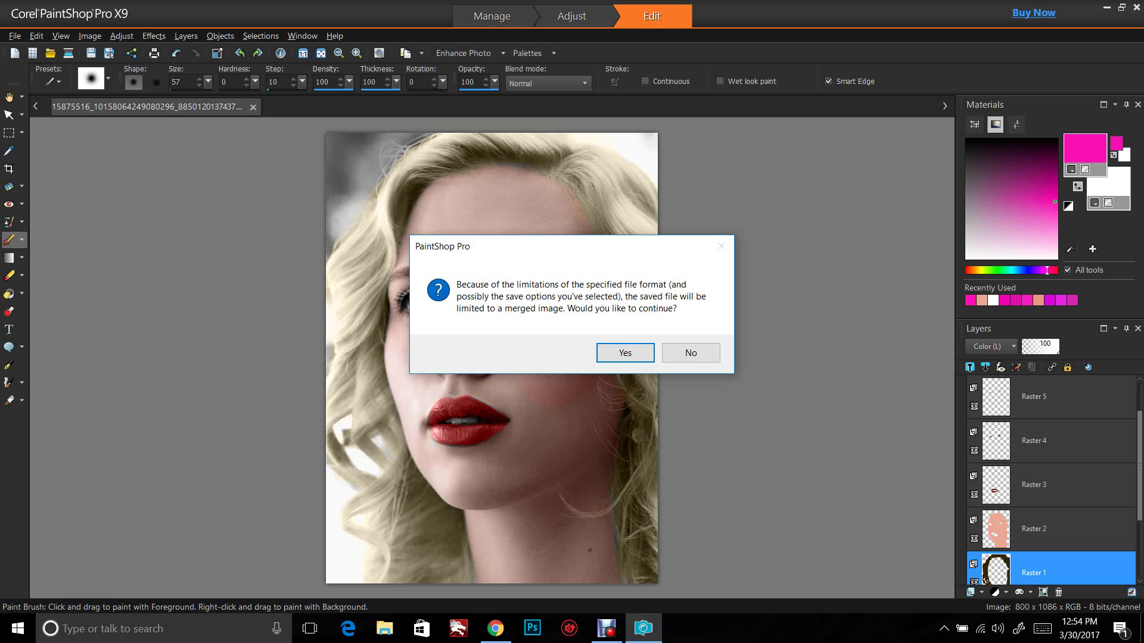
left_click(625, 353)
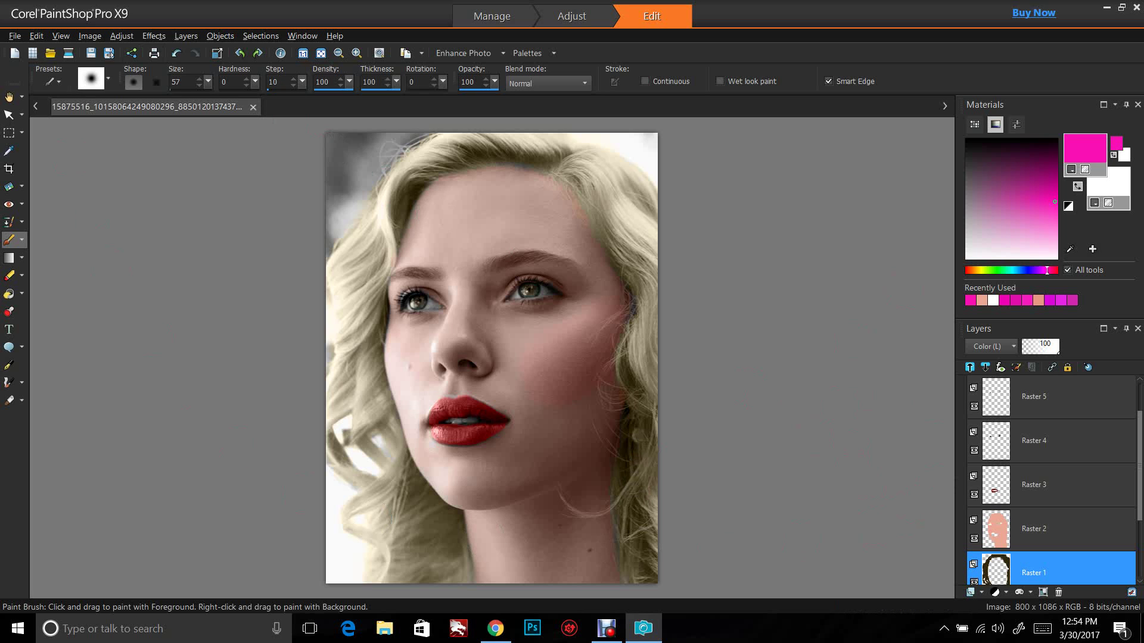
Save the layered portrait to the Desktop in PSPIMAGE format under the file name ending in "_oa"
left_click(15, 36)
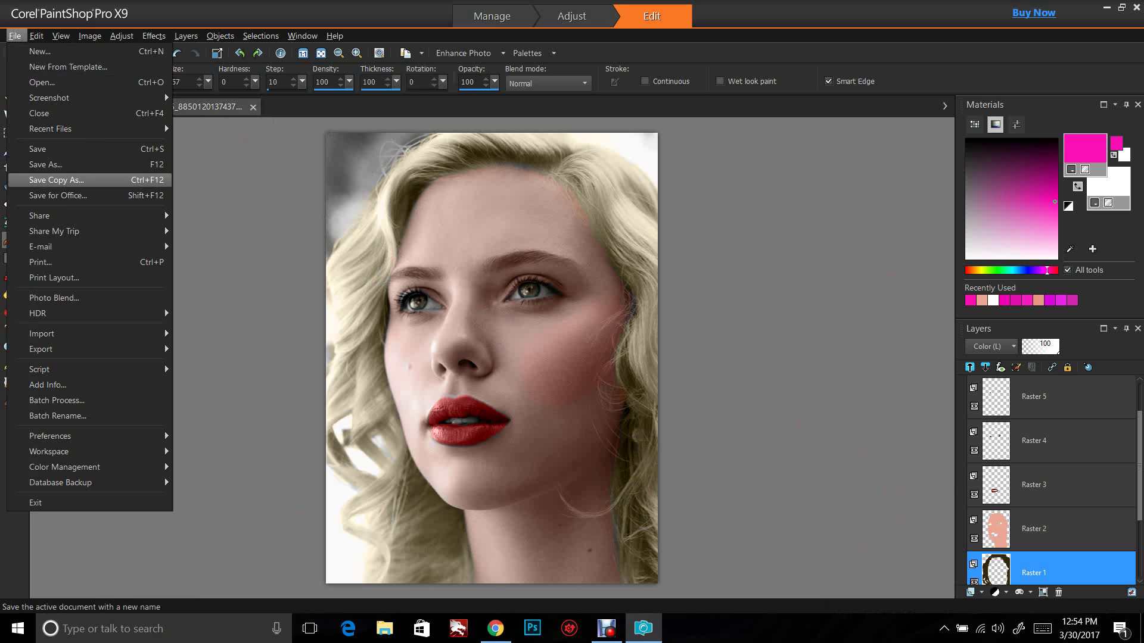
left_click(46, 164)
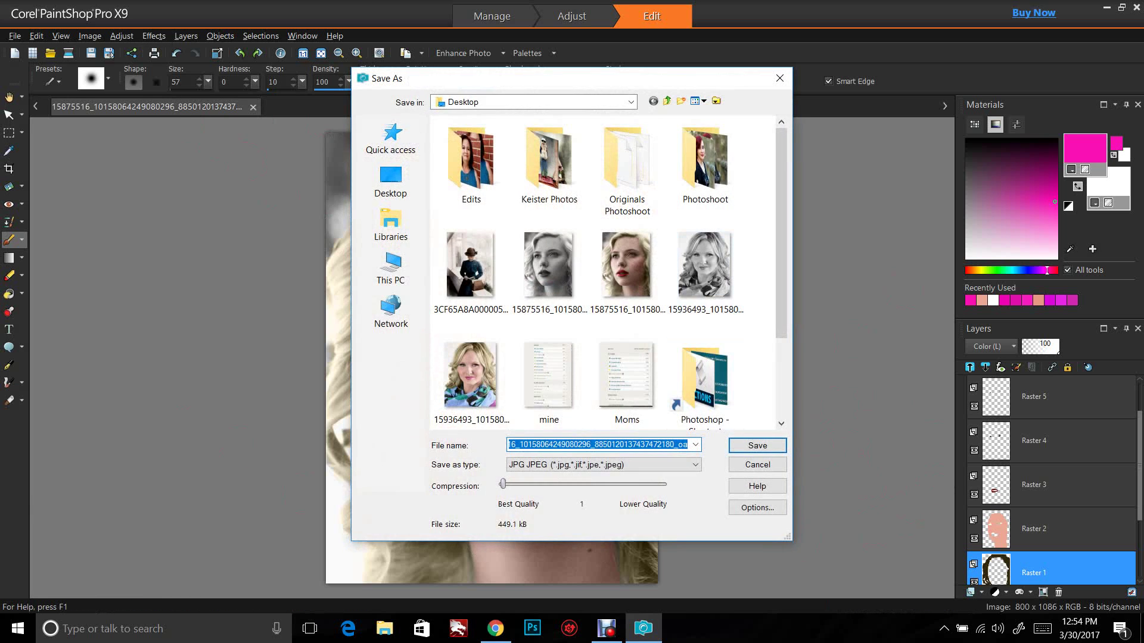
left_click(604, 465)
left_click(604, 452)
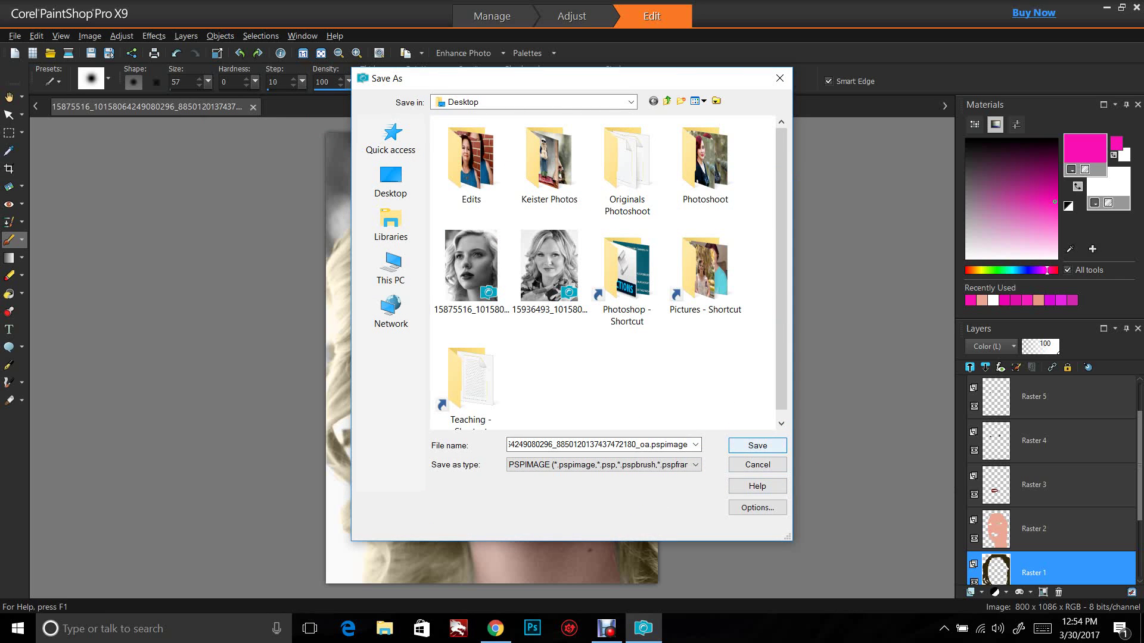
key("Return")
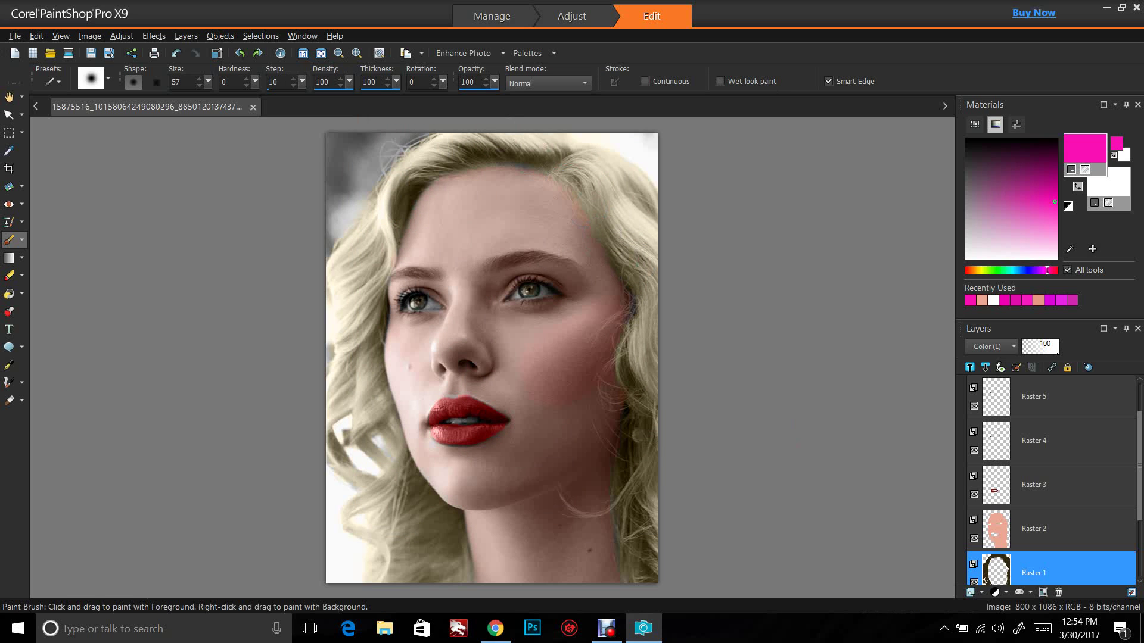
Look through the image adjustment commands and the retouching tools, including Clone, Makeover and Red Eye
left_click(121, 35)
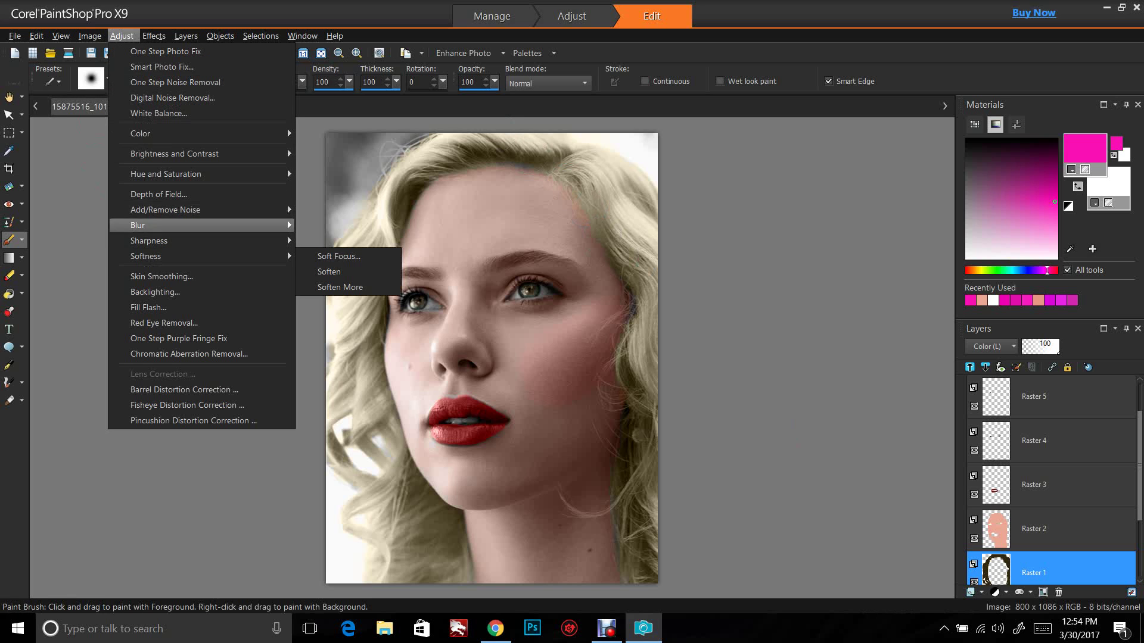
left_click(77, 271)
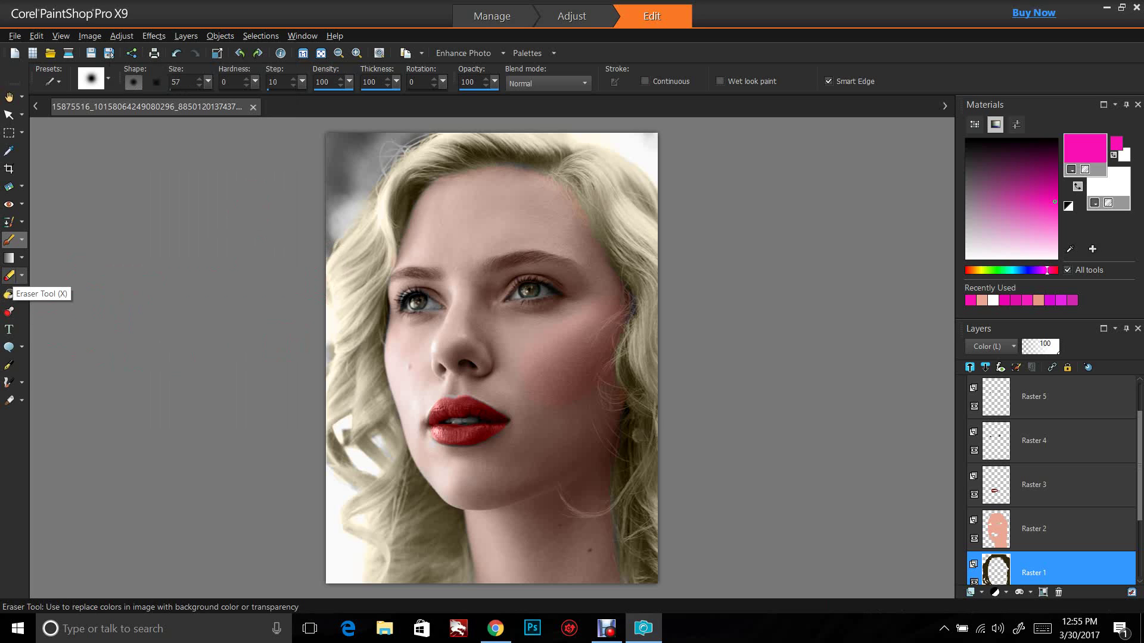
left_click(22, 276)
left_click(22, 276)
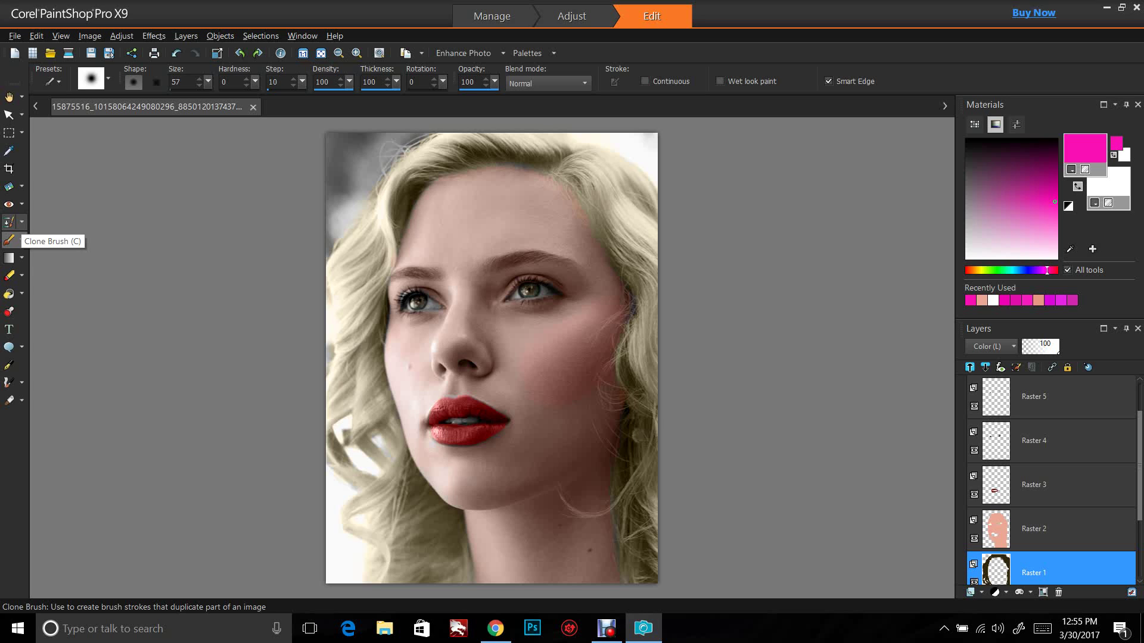
left_click(21, 239)
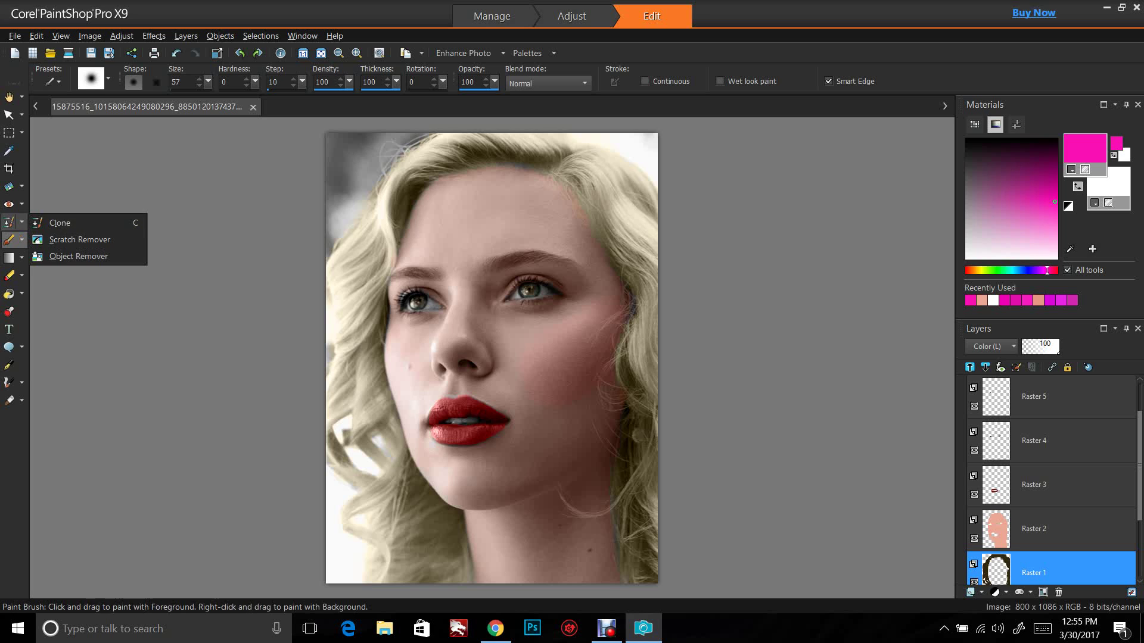
left_click(22, 204)
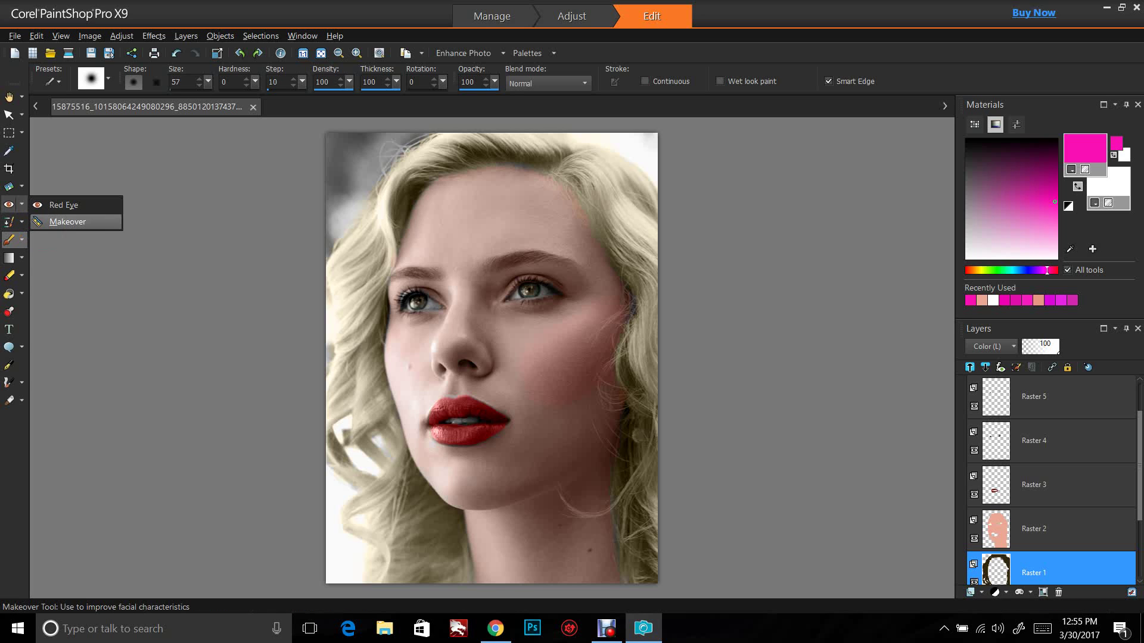
left_click(66, 222)
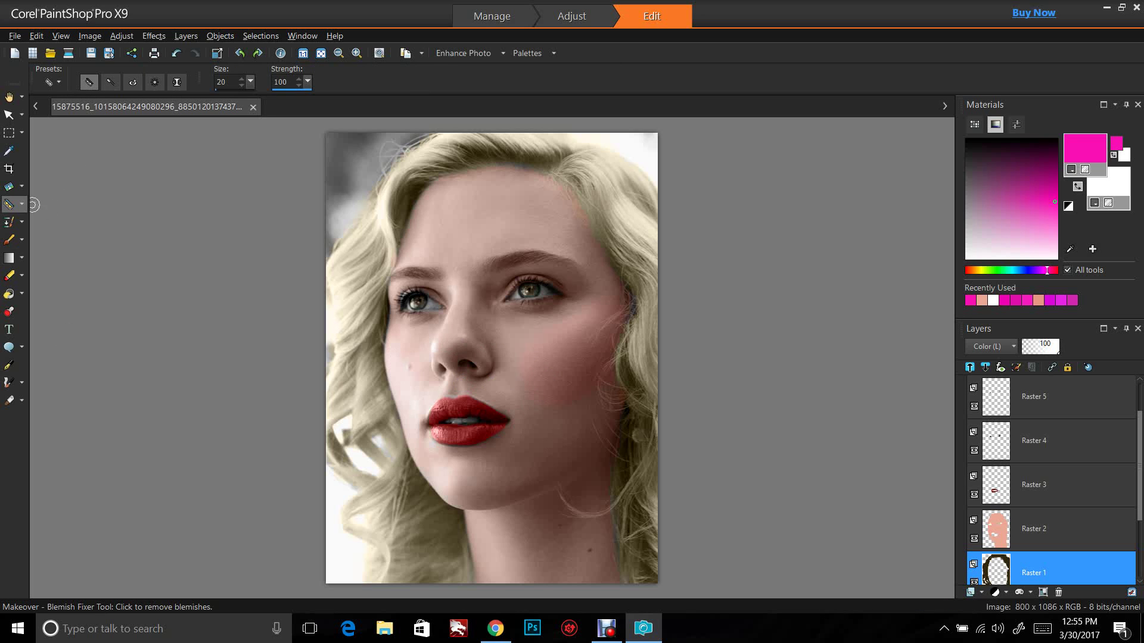
left_click(22, 204)
left_click(63, 205)
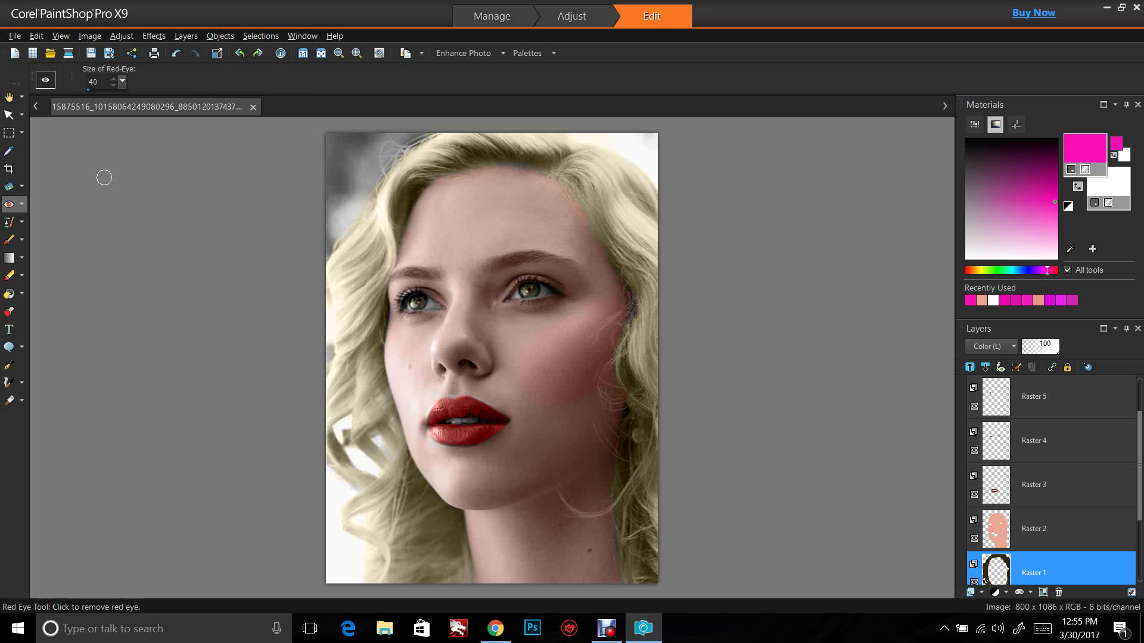